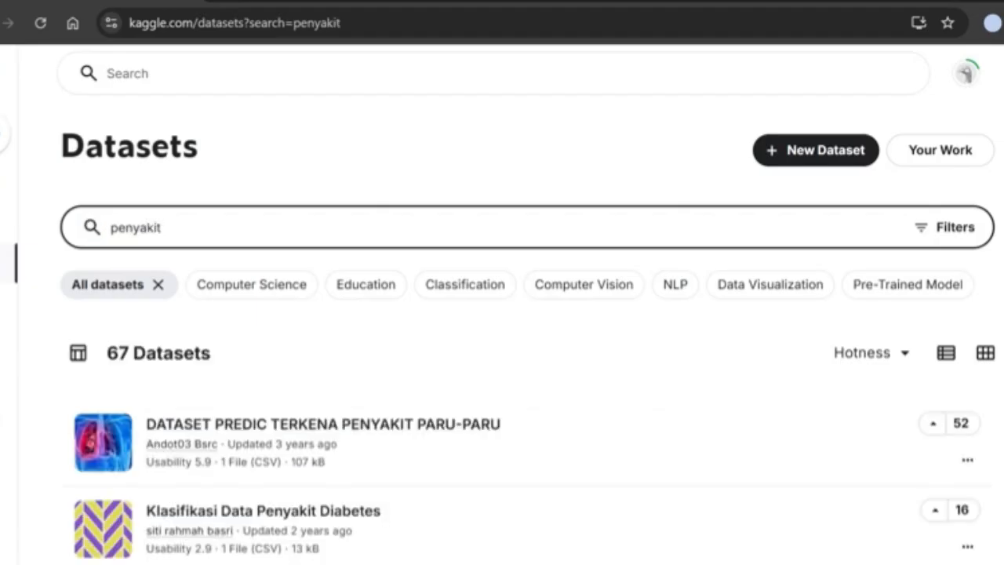
Find the DATA PENYAKIT DEMAM BERDARAH DENGUE dataset among the penyakit results and download it as a zip.
scroll(527, 333, down, 3)
scroll(527, 332, down, 5)
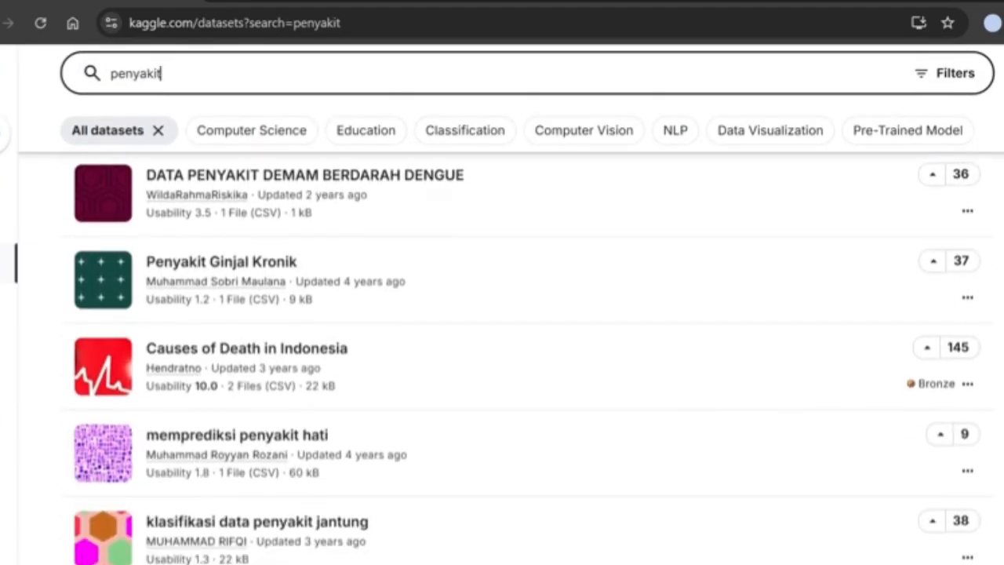
scroll(527, 333, up, 3)
scroll(527, 332, up, 1)
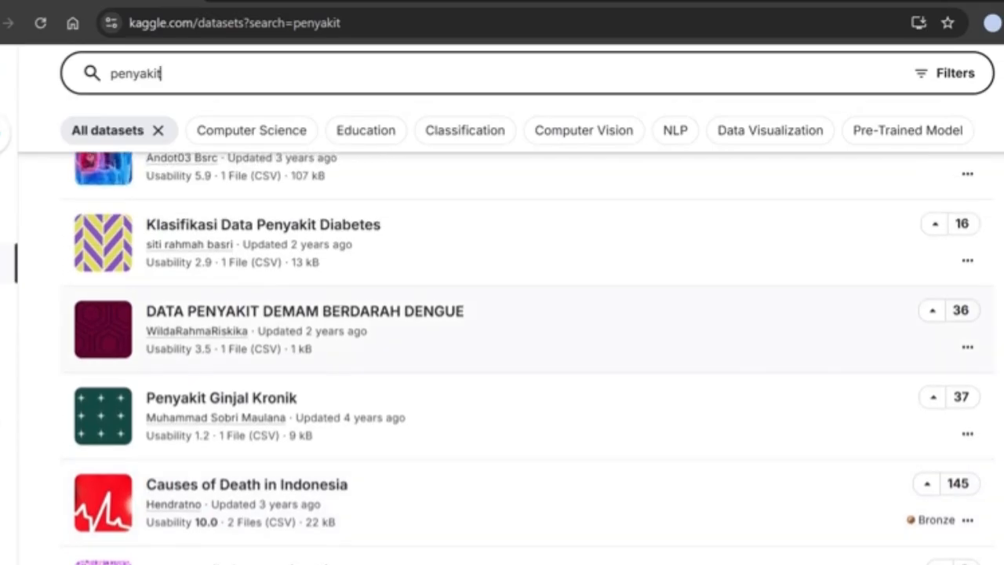
click(306, 314)
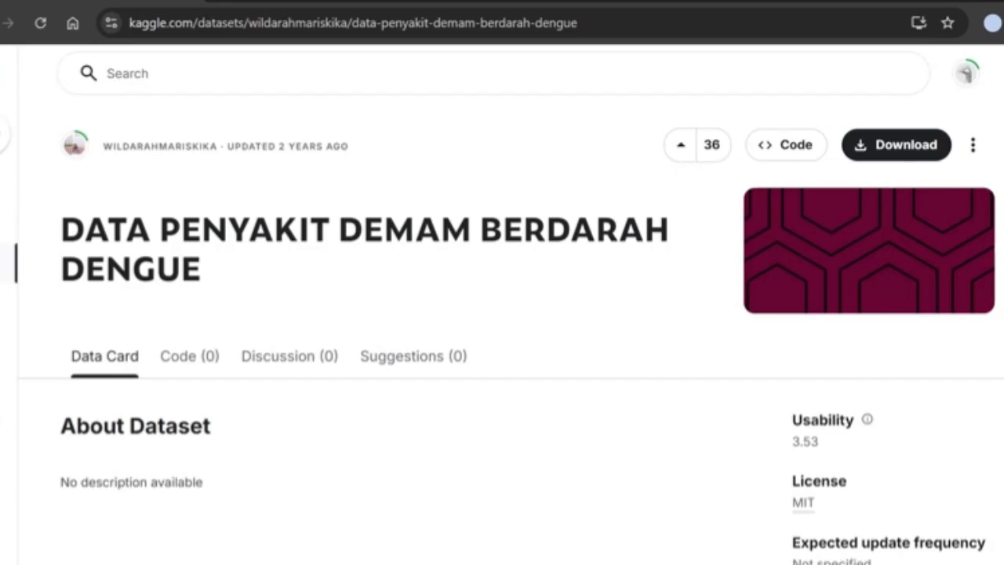
click(896, 146)
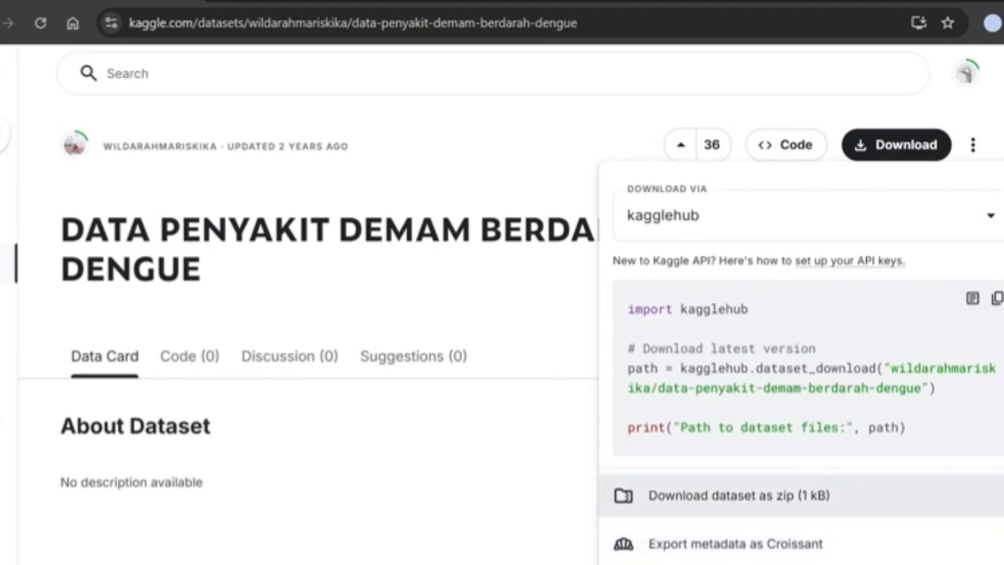
click(800, 494)
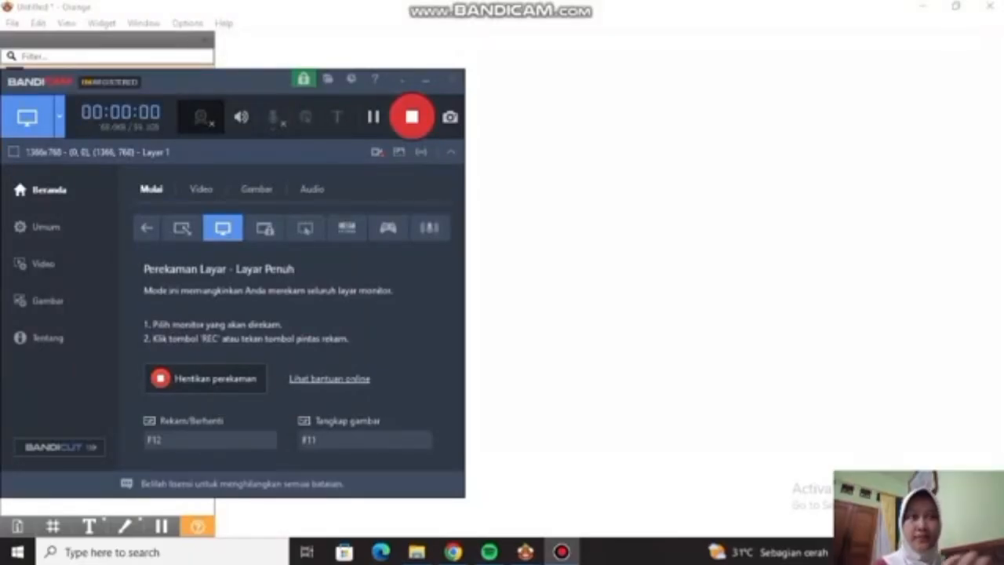
In Orange, place a File widget on the canvas and load DATA DBD.csv from the Downloads folder into it.
click(426, 81)
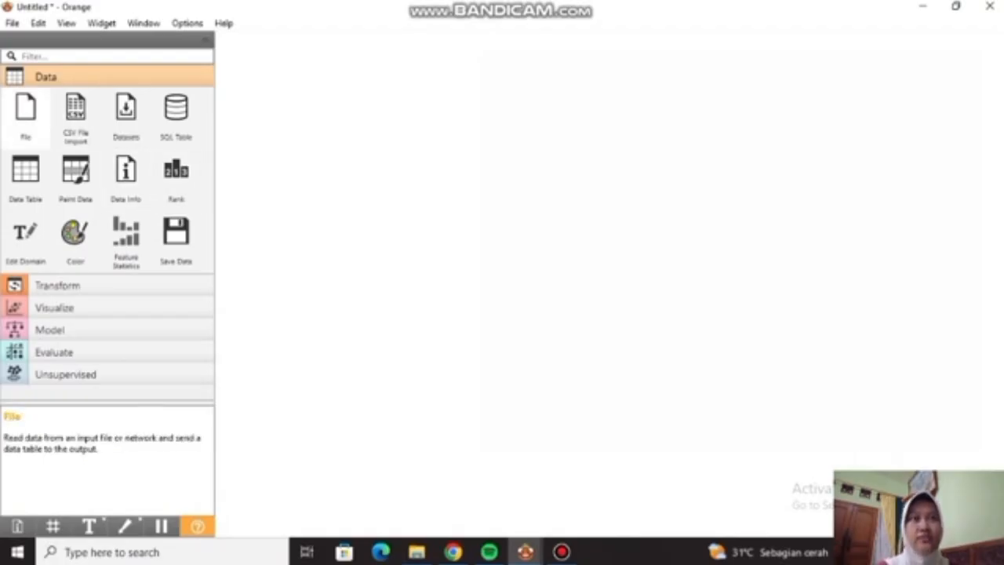
double_click(25, 110)
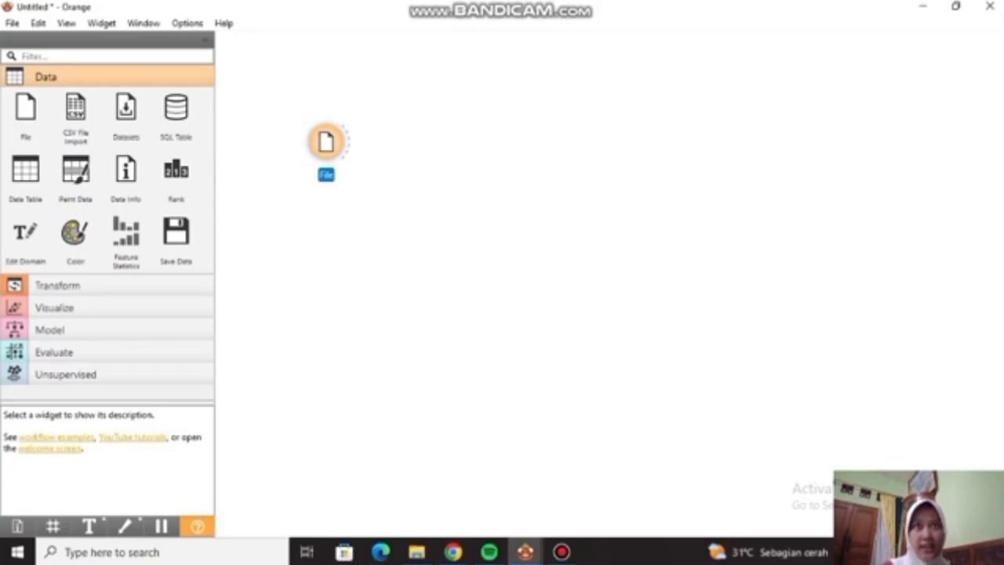
drag(326, 141, 299, 224)
double_click(299, 223)
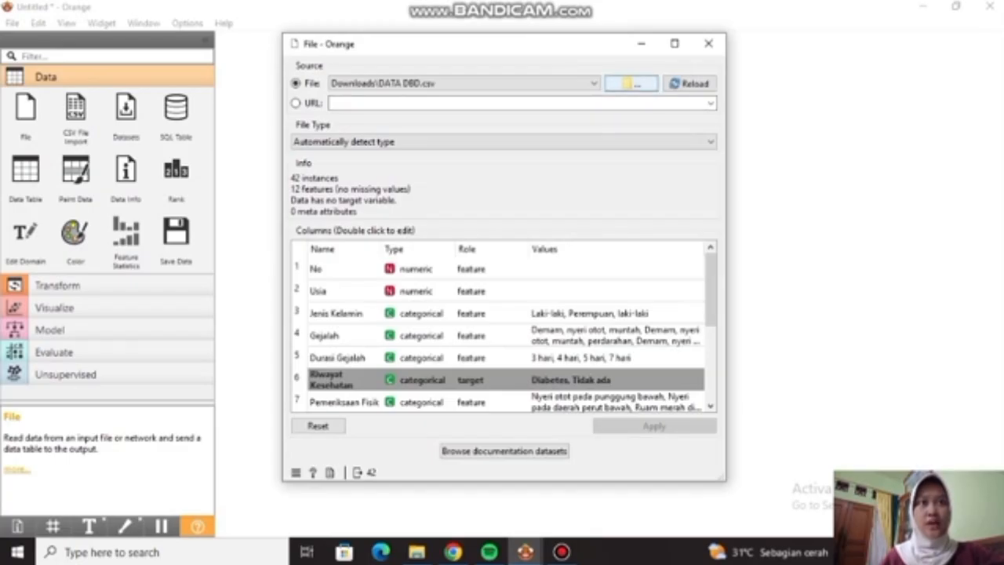
click(632, 83)
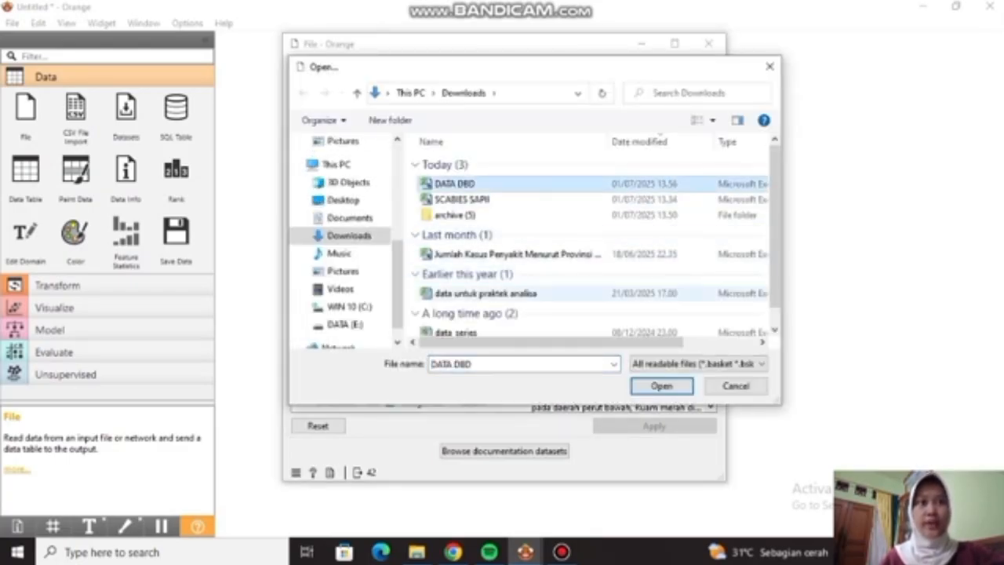
click(661, 386)
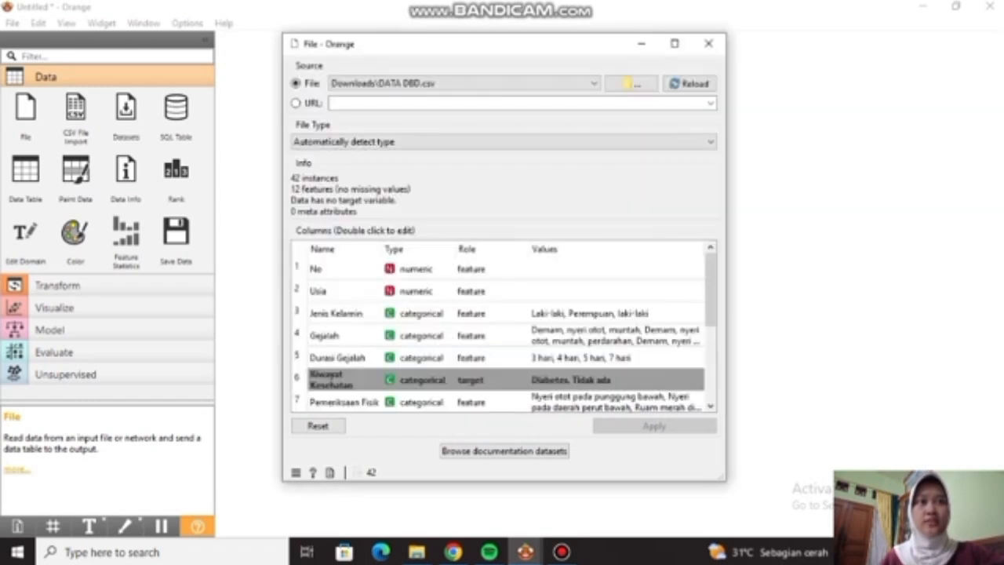
Set the role of the Riwayat Kesehatan column to target in the File widget and apply it.
double_click(486, 379)
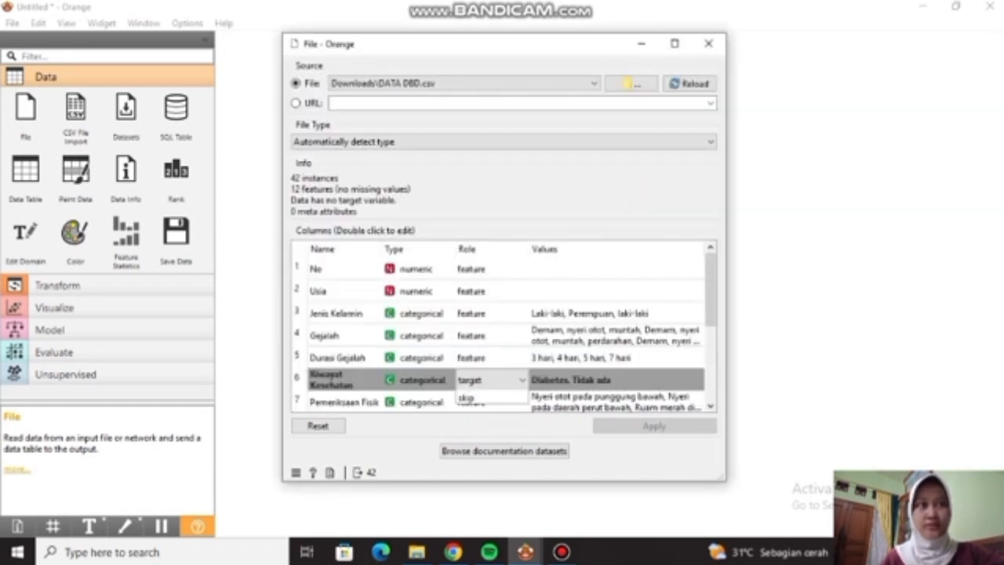
double_click(486, 380)
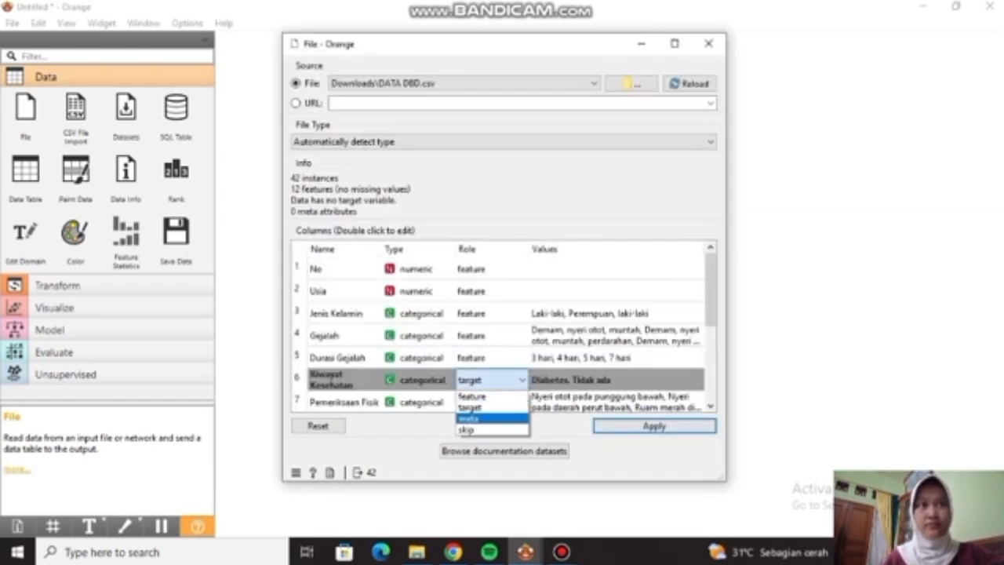
click(470, 407)
click(654, 426)
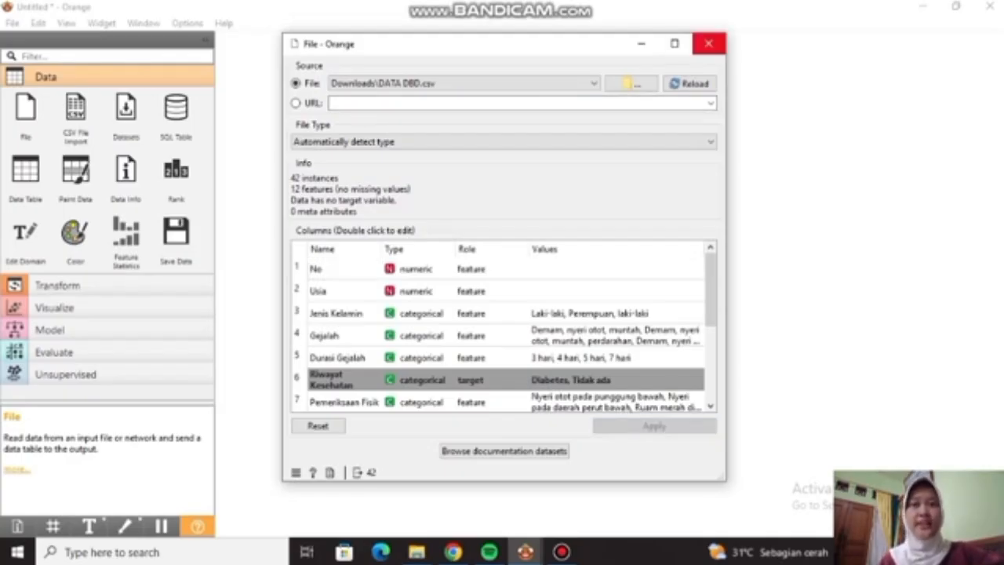
click(708, 43)
Connect a Data Table widget to File and view the loaded dataset in it.
drag(319, 224, 369, 161)
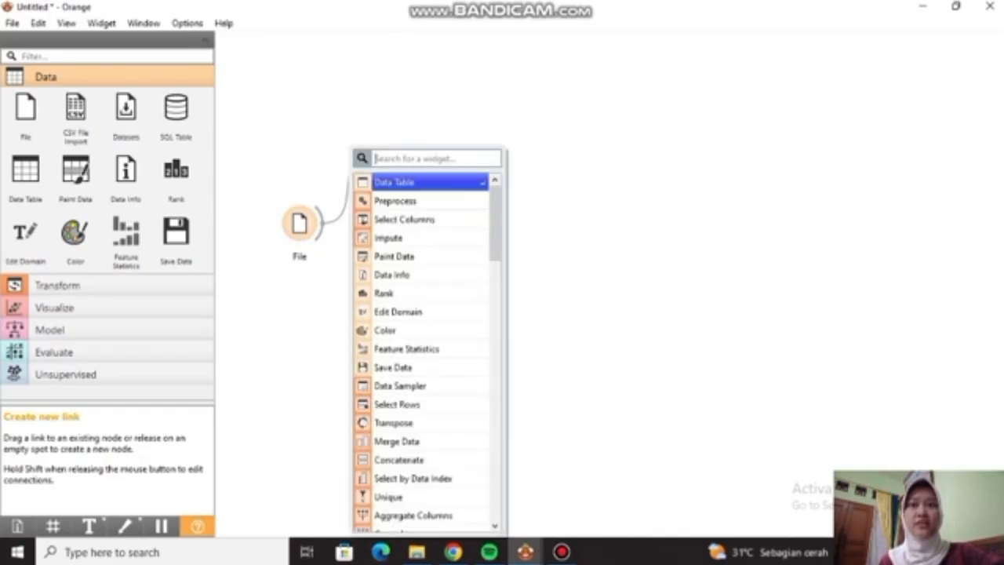
key(Return)
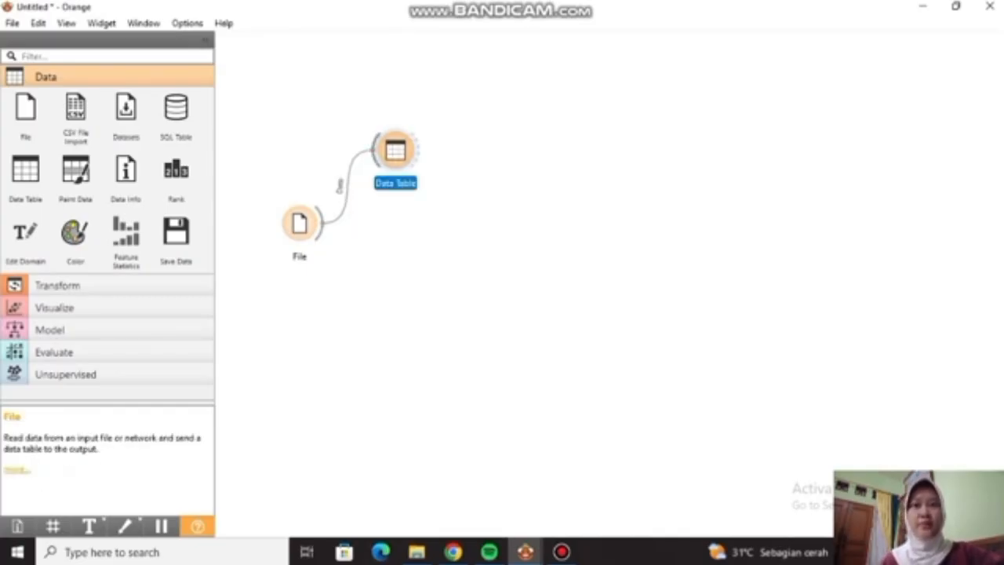
double_click(395, 150)
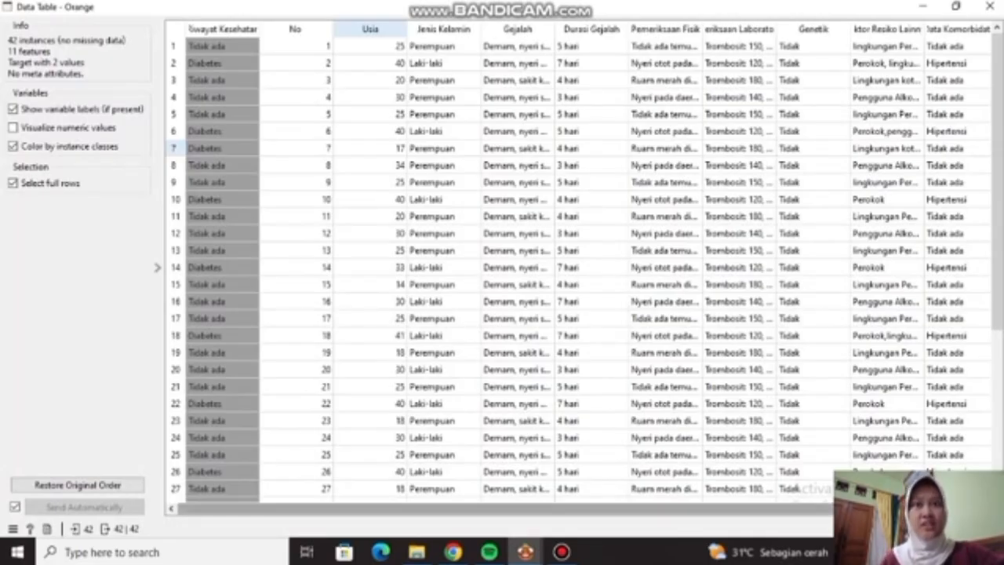
mouse_move(502, 509)
mouse_down()
mouse_move(577, 509)
mouse_move(502, 508)
mouse_up()
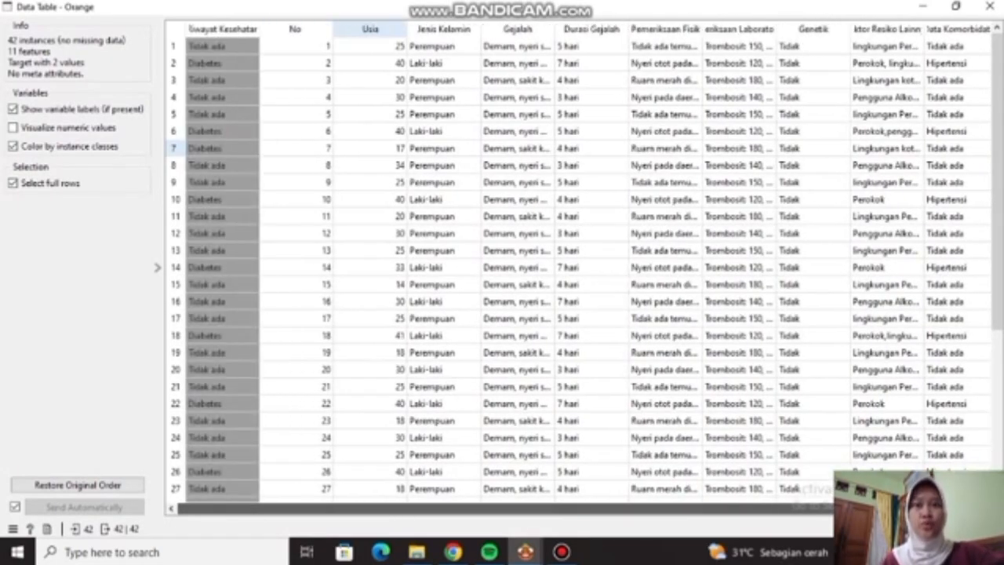
click(986, 7)
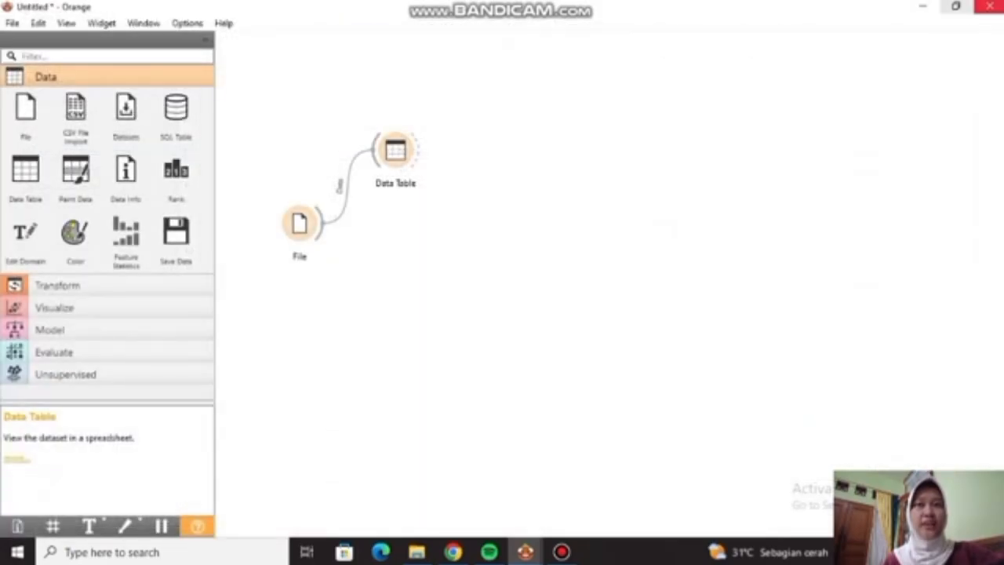
Connect a Select Columns widget to File and reassign Riwayat Kesehatan as its target variable.
drag(322, 224, 378, 226)
click(432, 219)
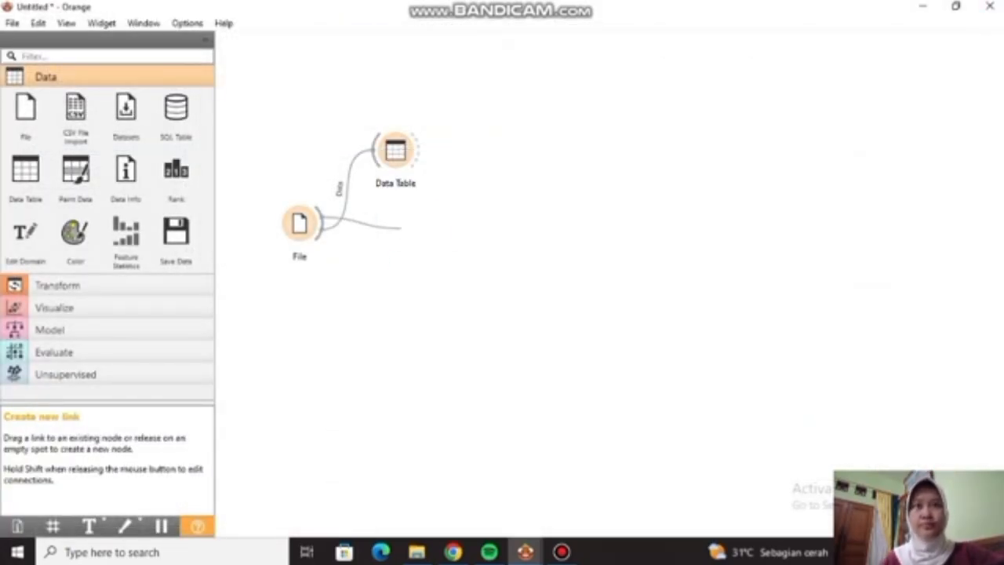
double_click(423, 229)
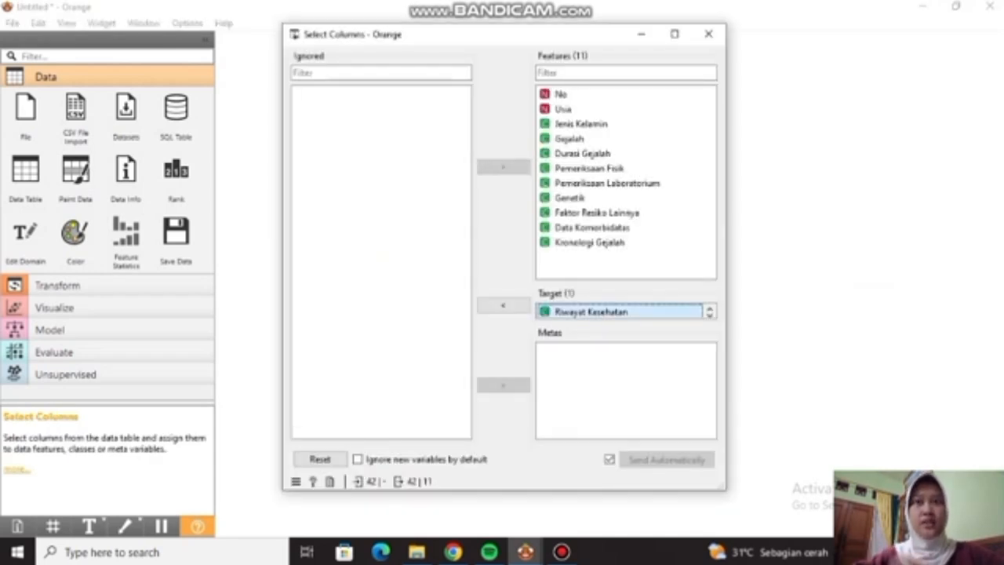
click(503, 305)
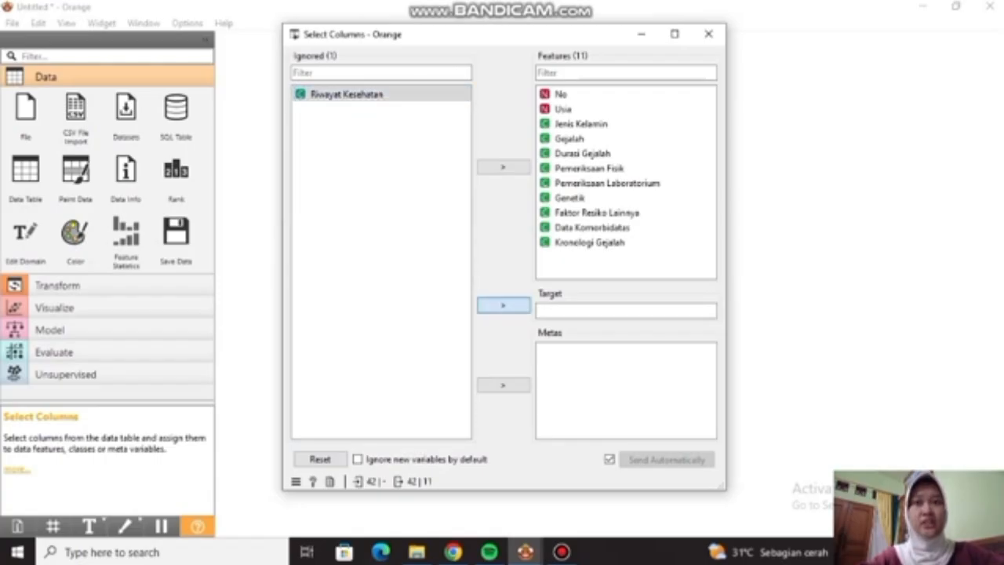
click(503, 305)
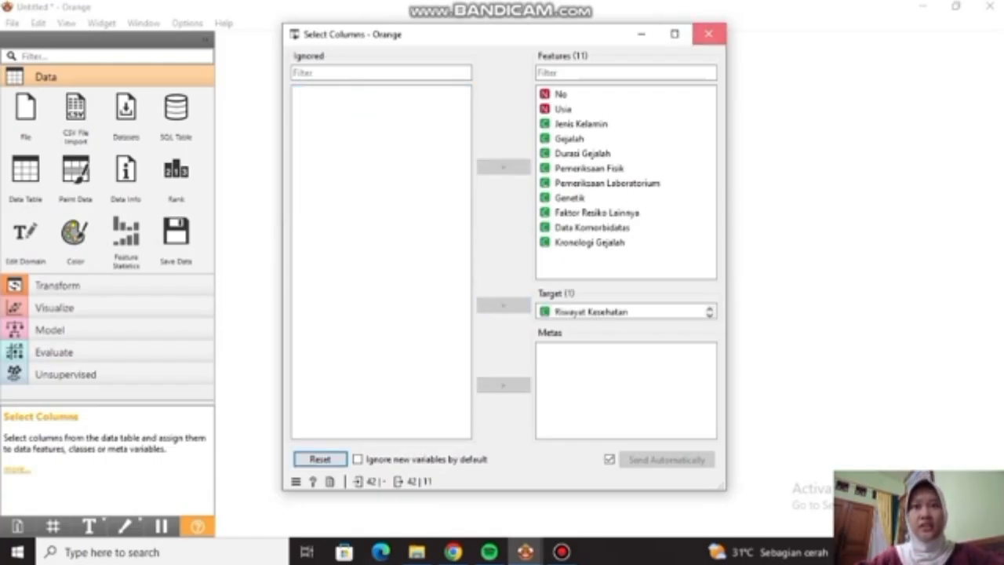
click(709, 34)
Connect kNN, Logistic Regression and Naive Bayes widgets to Select Columns, arranging them one below the other.
drag(446, 228, 499, 156)
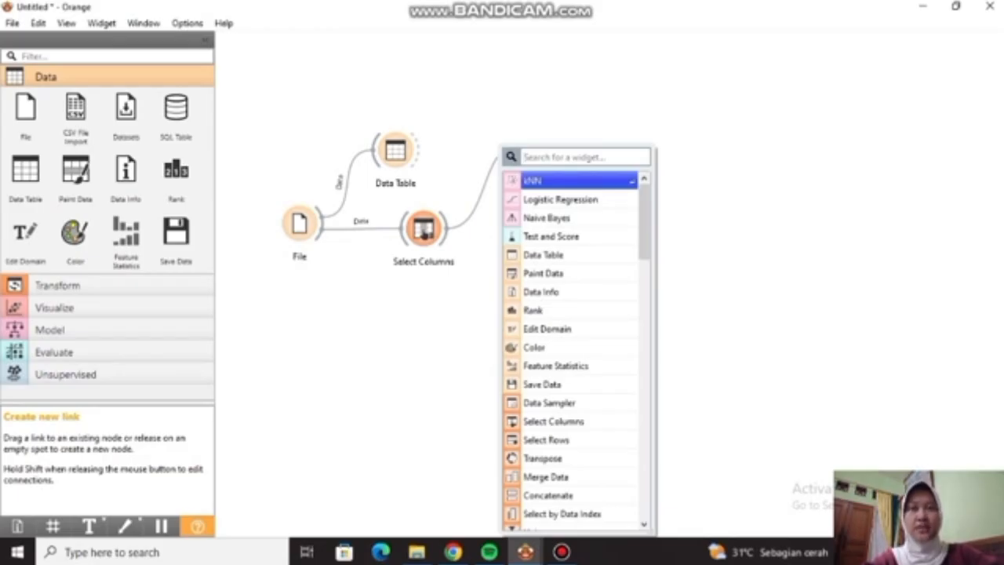
key(Return)
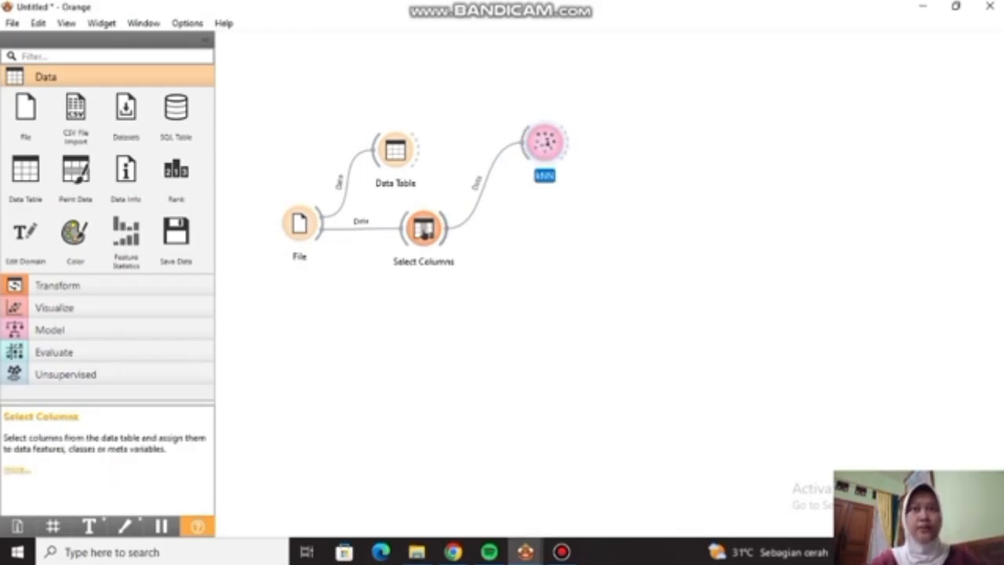
drag(445, 227, 506, 310)
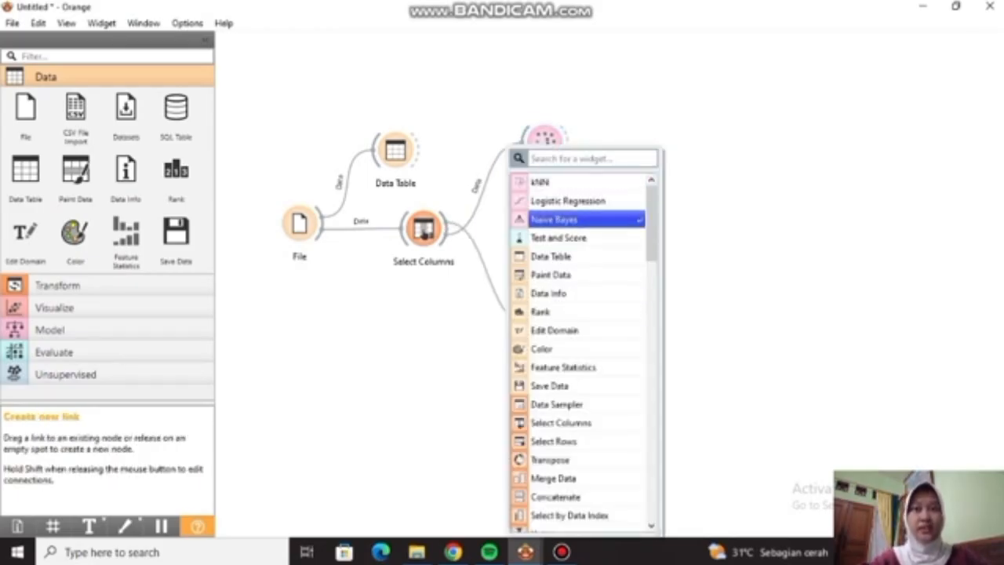
key(Down)
key(Return)
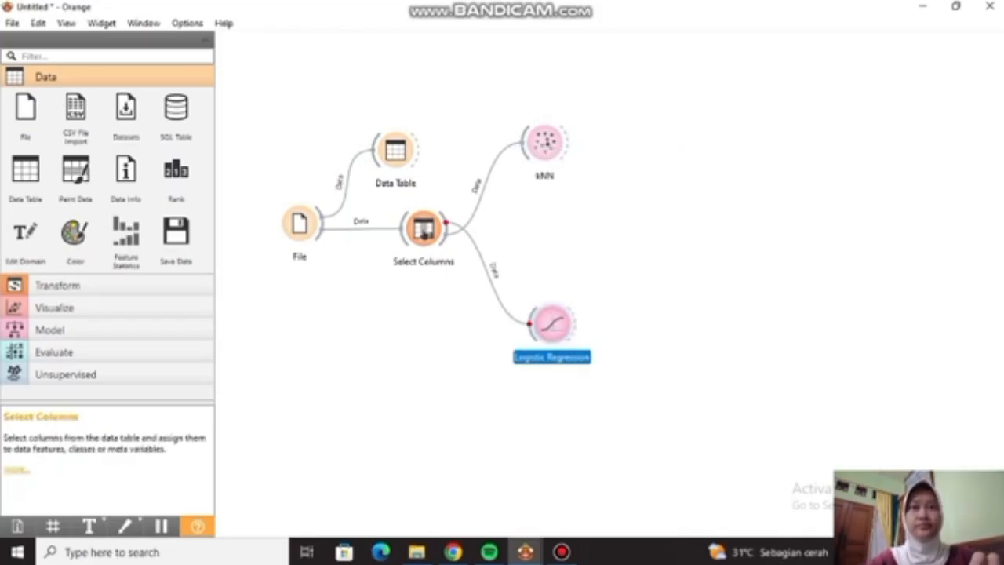
drag(445, 227, 538, 394)
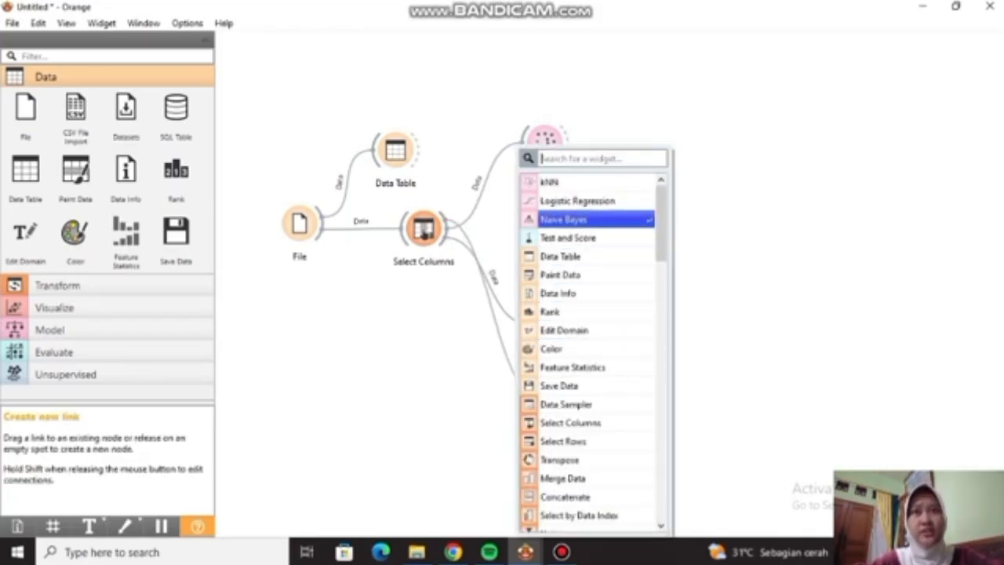
click(584, 219)
drag(552, 323, 562, 279)
drag(561, 395, 569, 361)
Add a Test and Score widget fed by Select Columns and link the kNN, Logistic Regression and Naive Bayes learners to it.
drag(446, 227, 688, 210)
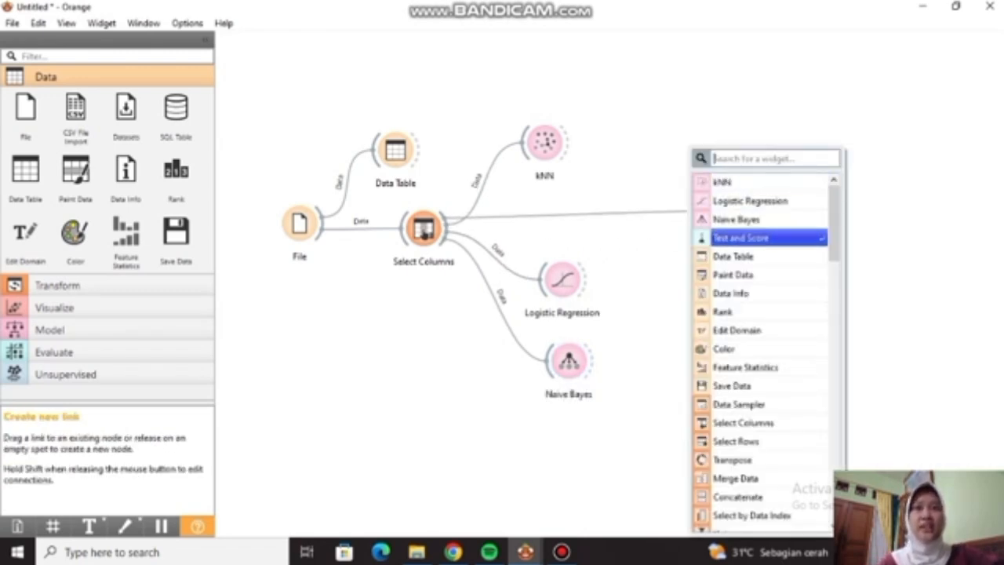
click(815, 238)
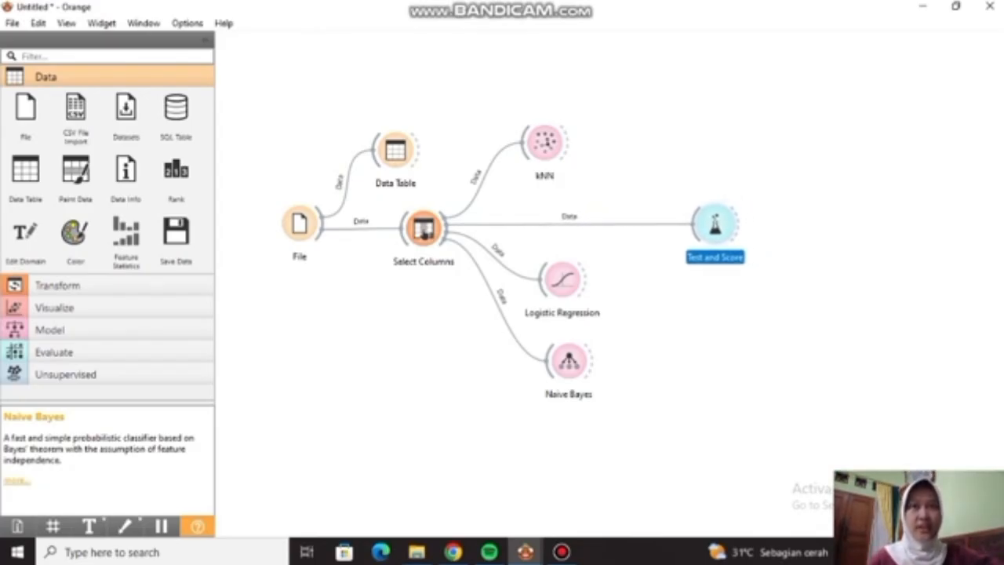
drag(569, 142, 696, 225)
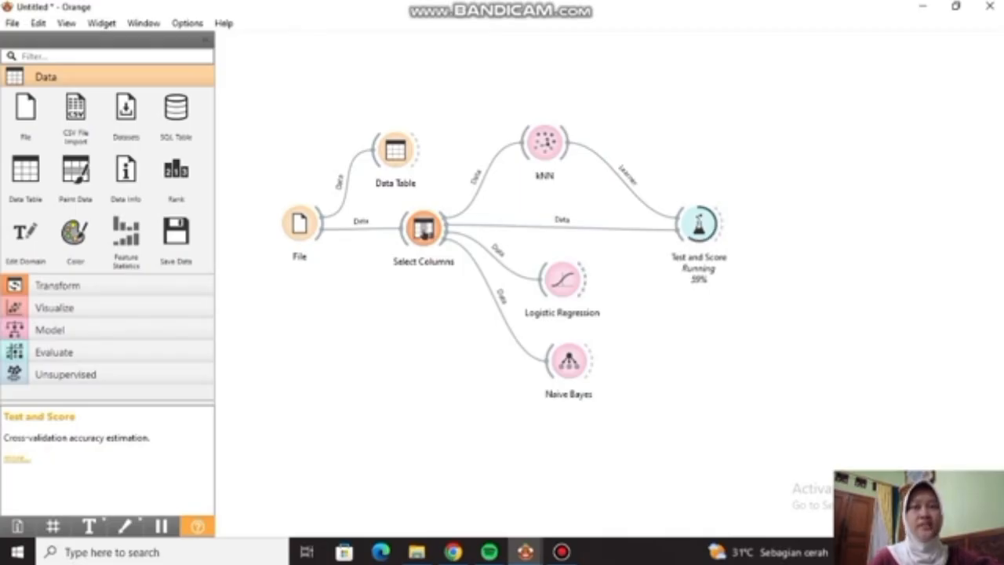
drag(585, 279, 695, 226)
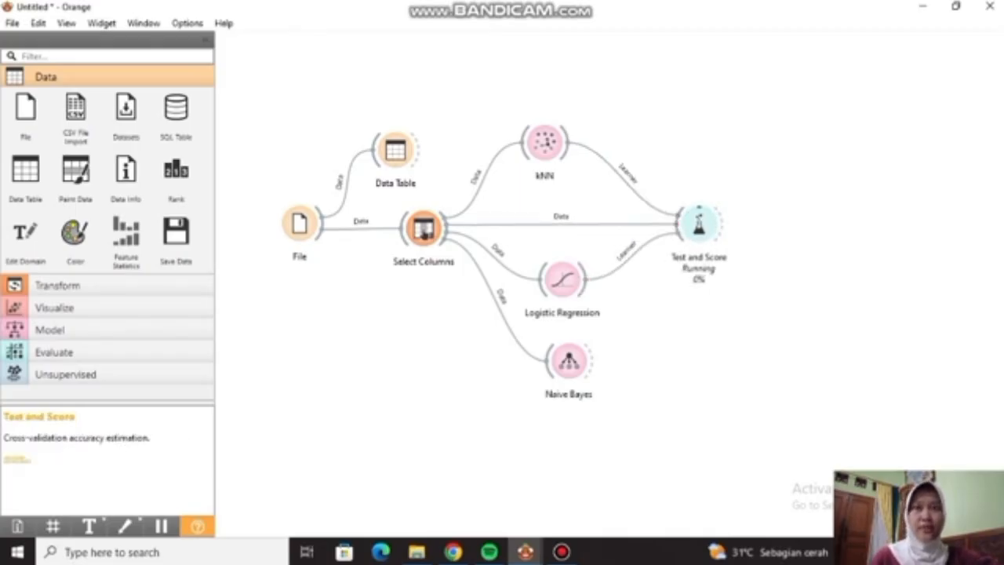
drag(592, 360, 697, 225)
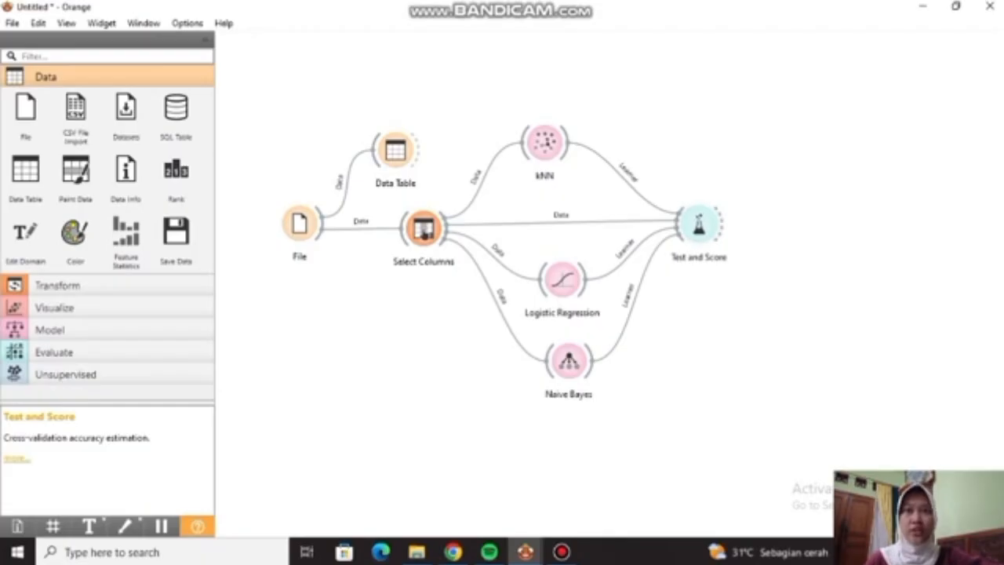
Examine the three models' evaluation results in Test and Score and the available training set sizes for random sampling.
double_click(698, 225)
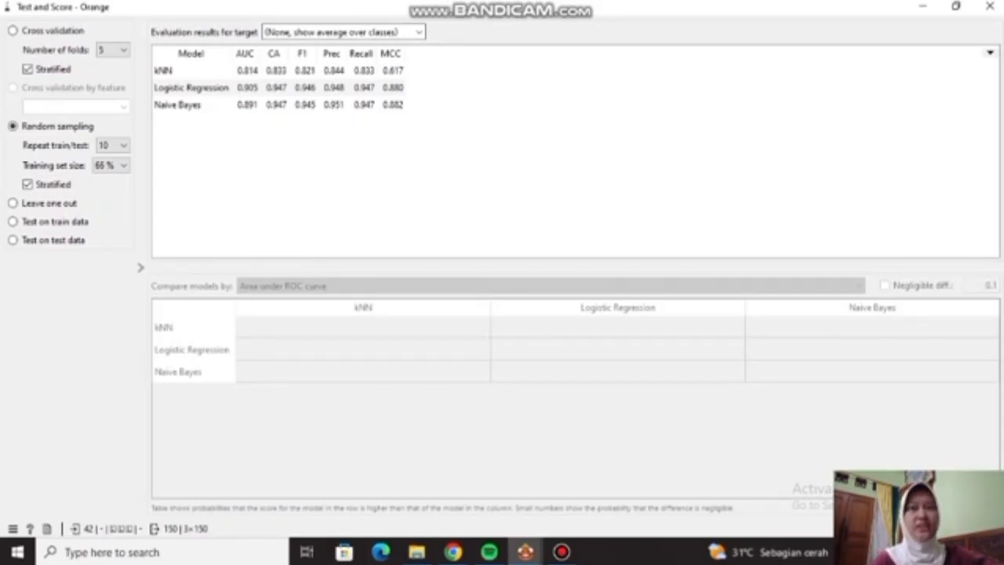
click(122, 165)
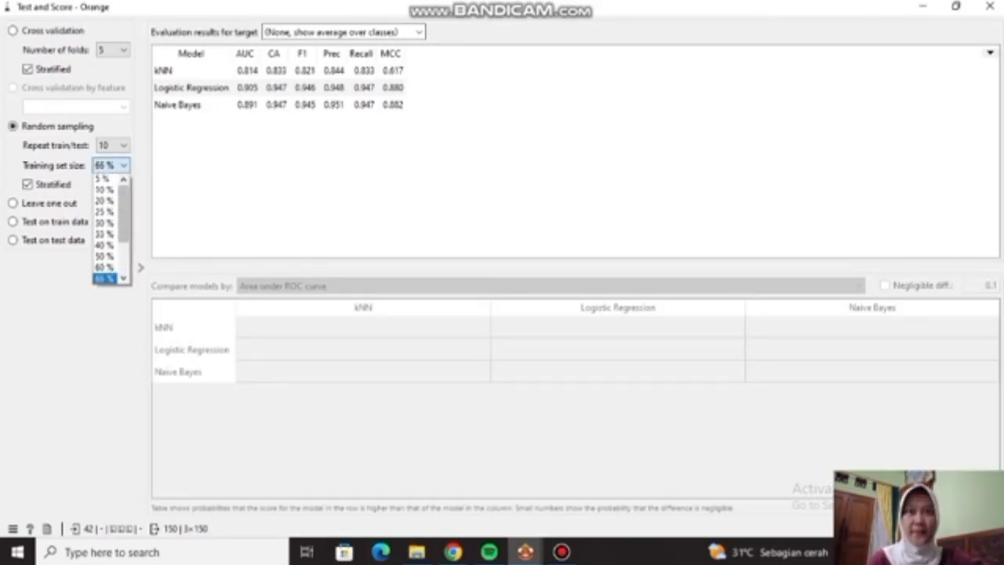
click(124, 279)
click(123, 279)
click(123, 278)
click(123, 279)
click(123, 279)
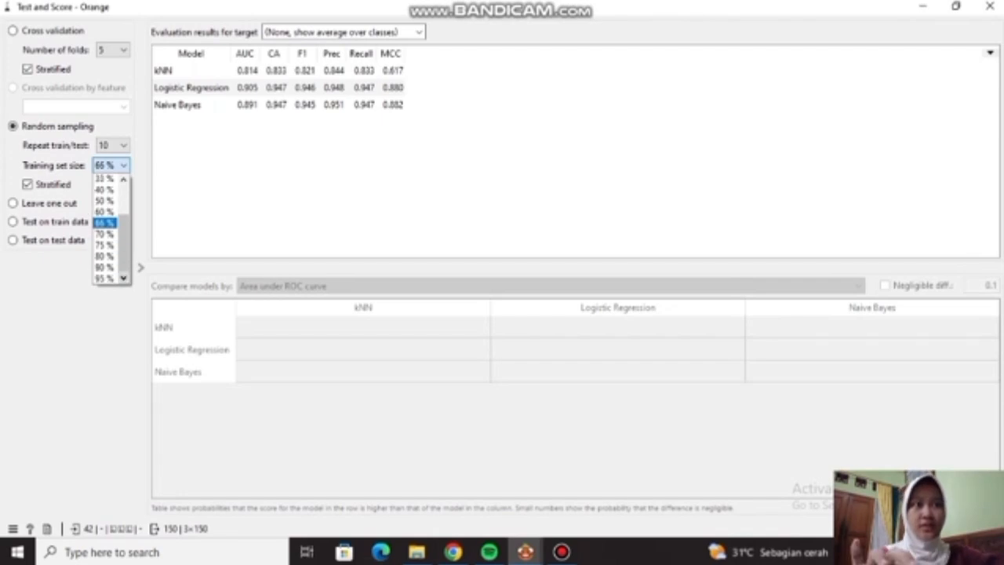
click(123, 165)
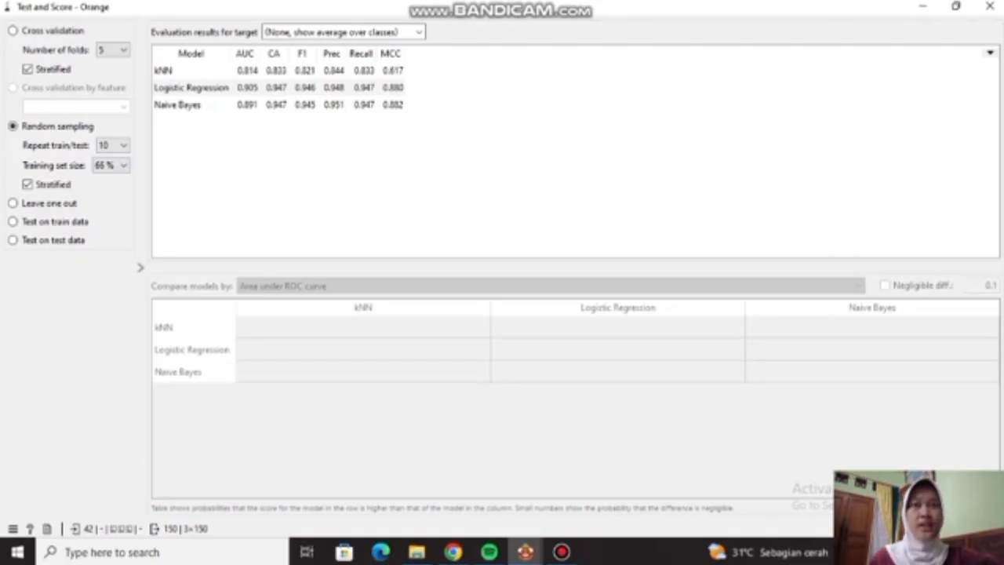
click(990, 6)
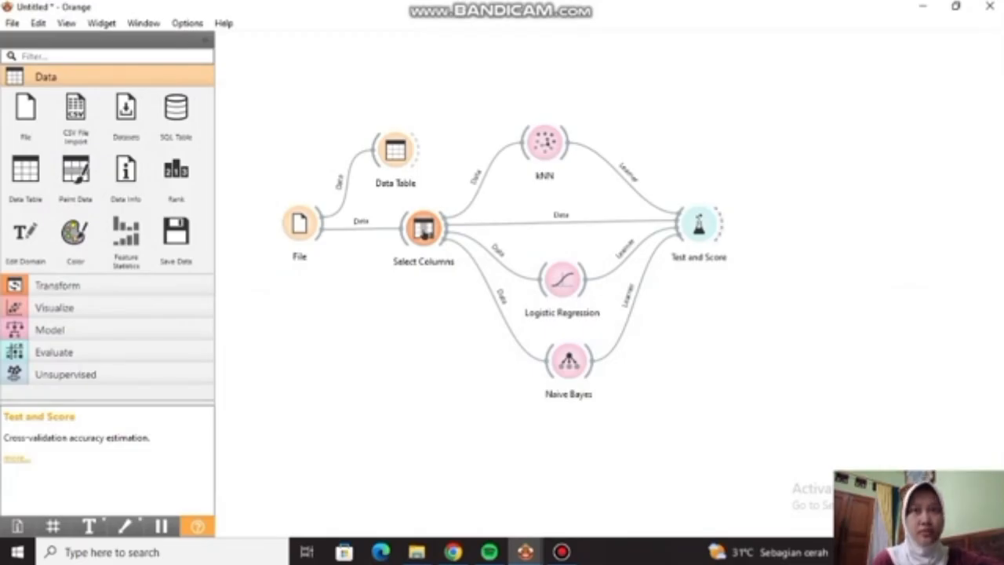
Connect a ROC Analysis widget and a Confusion Matrix widget to Test and Score, placing them one above the other.
drag(720, 225, 752, 144)
key(Down)
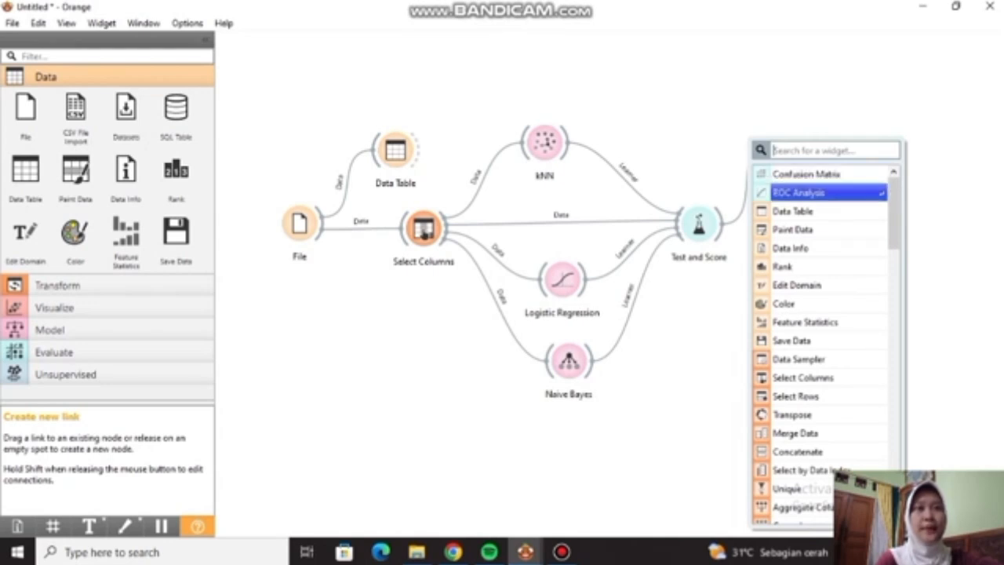
key(Return)
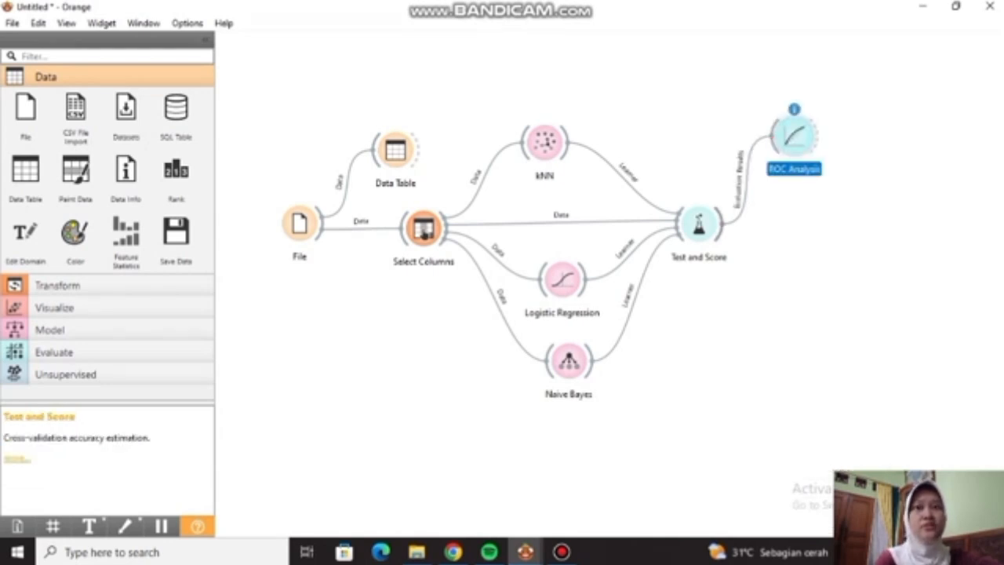
drag(722, 223, 797, 276)
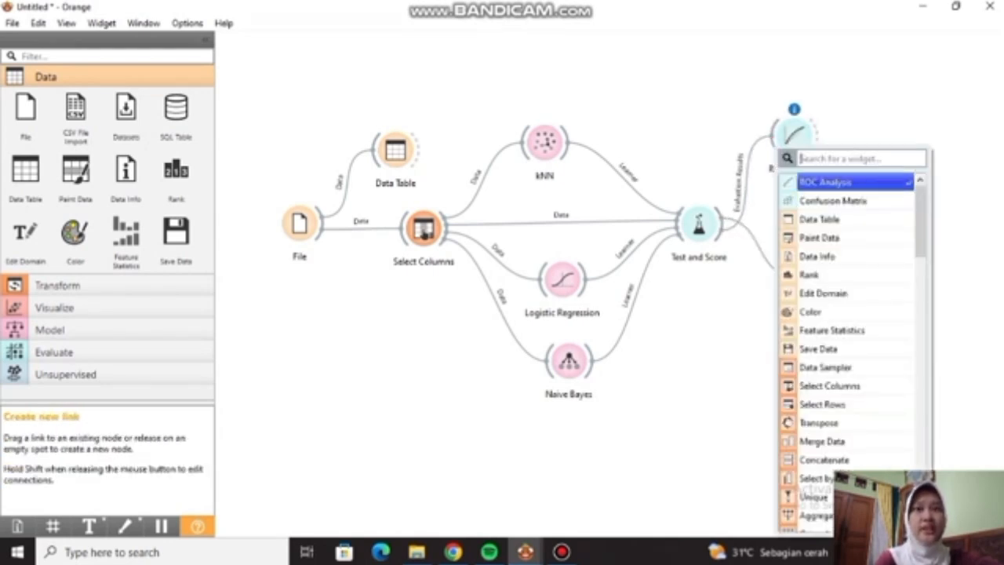
key(Down)
key(Return)
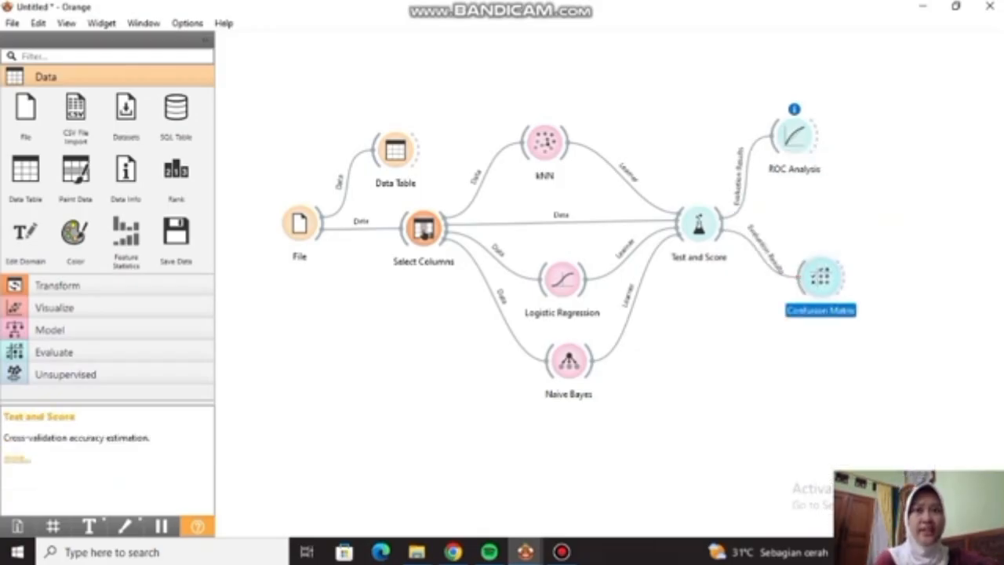
mouse_move(821, 277)
mouse_down()
mouse_move(806, 279)
mouse_move(818, 290)
mouse_up()
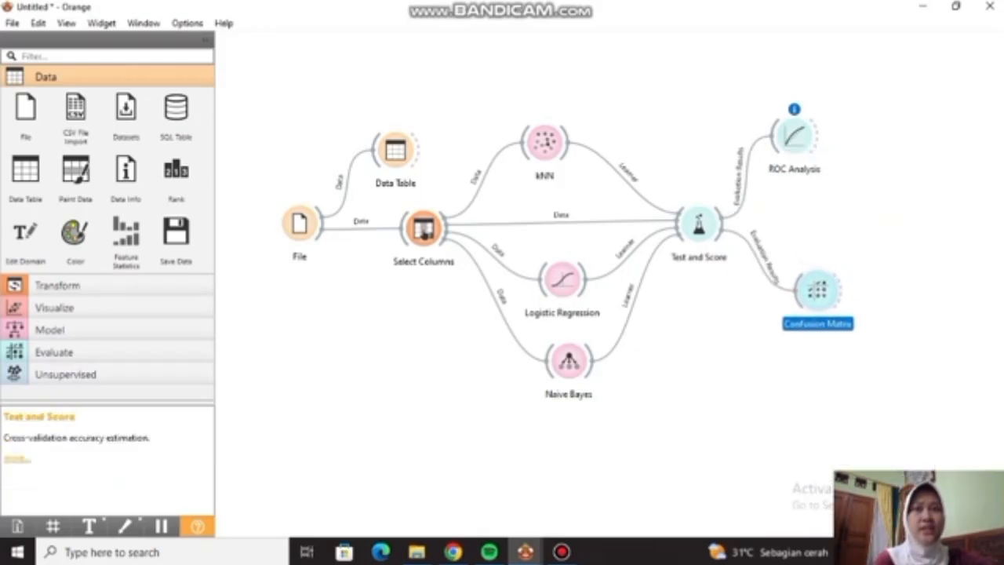
Examine the ROC curves, and compare the confusion matrices of kNN, Logistic Regression and Naive Bayes.
double_click(794, 137)
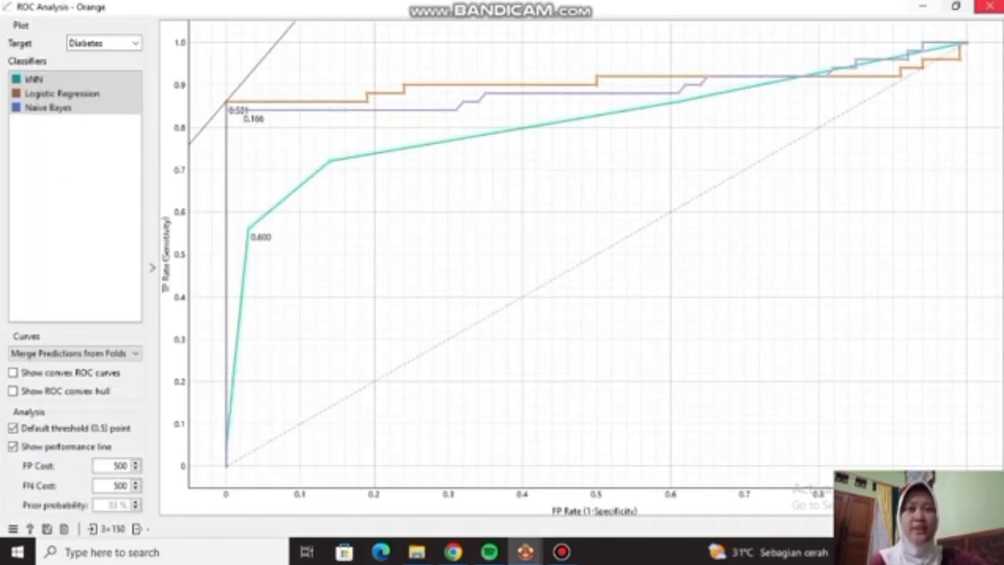
click(990, 7)
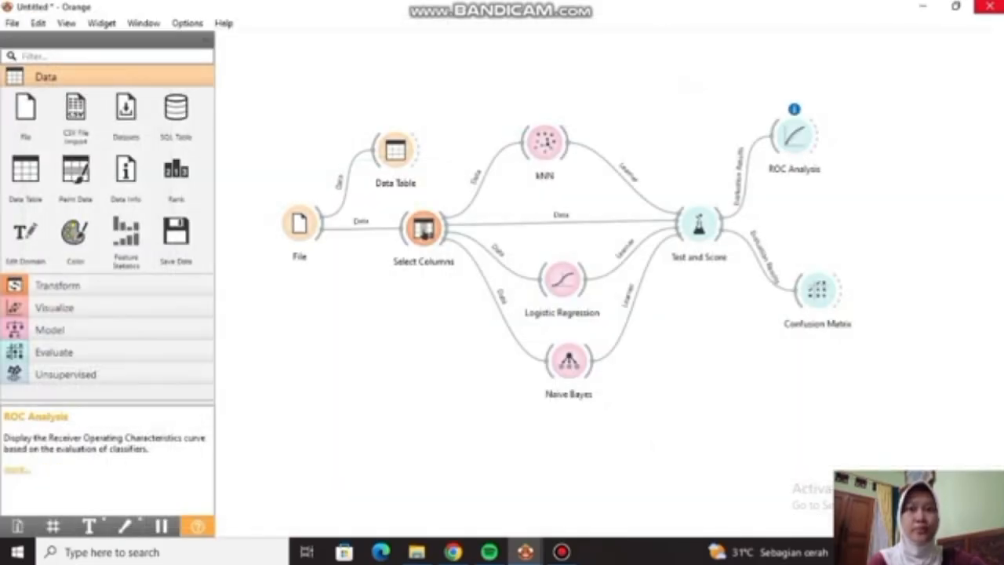
double_click(818, 288)
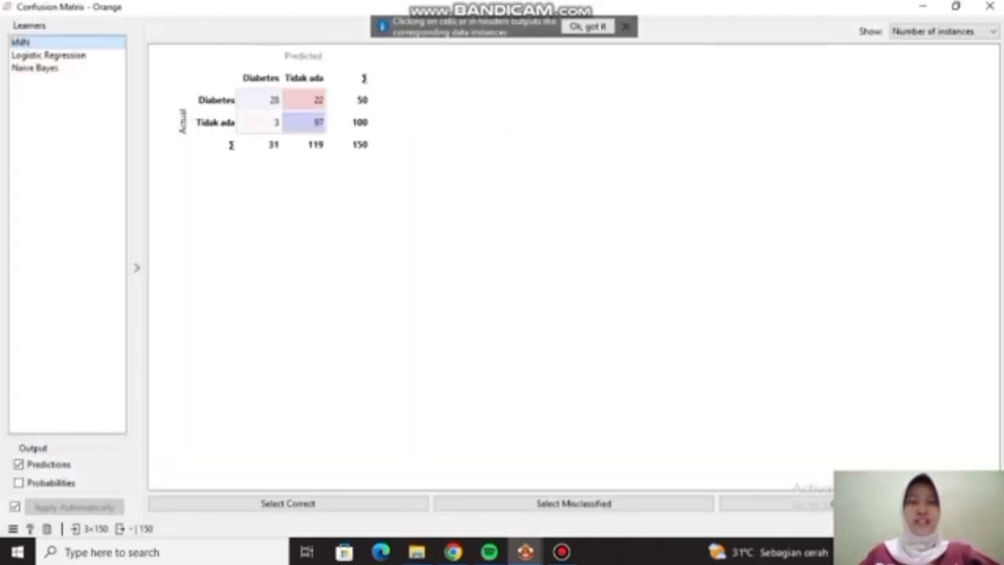
click(49, 55)
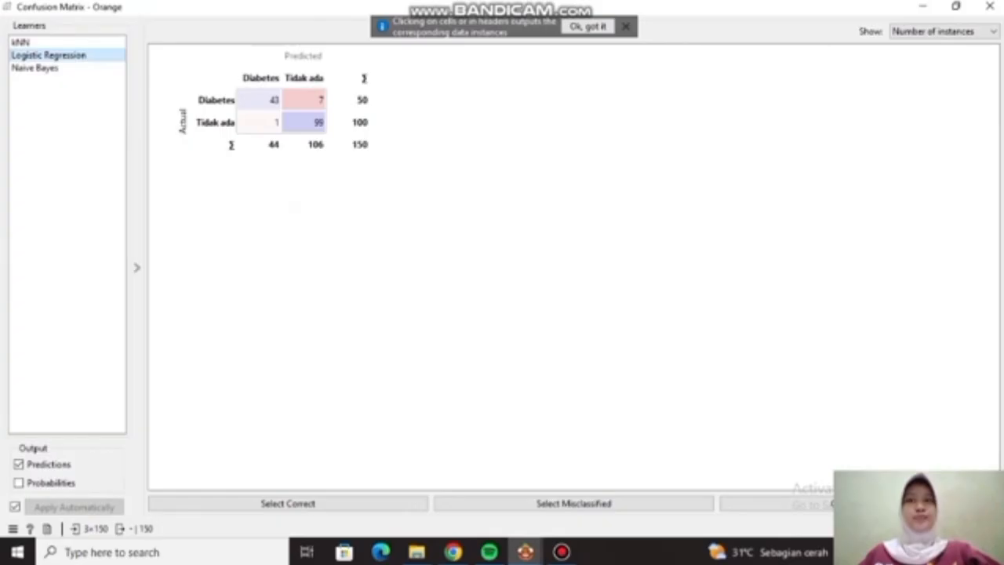
click(47, 68)
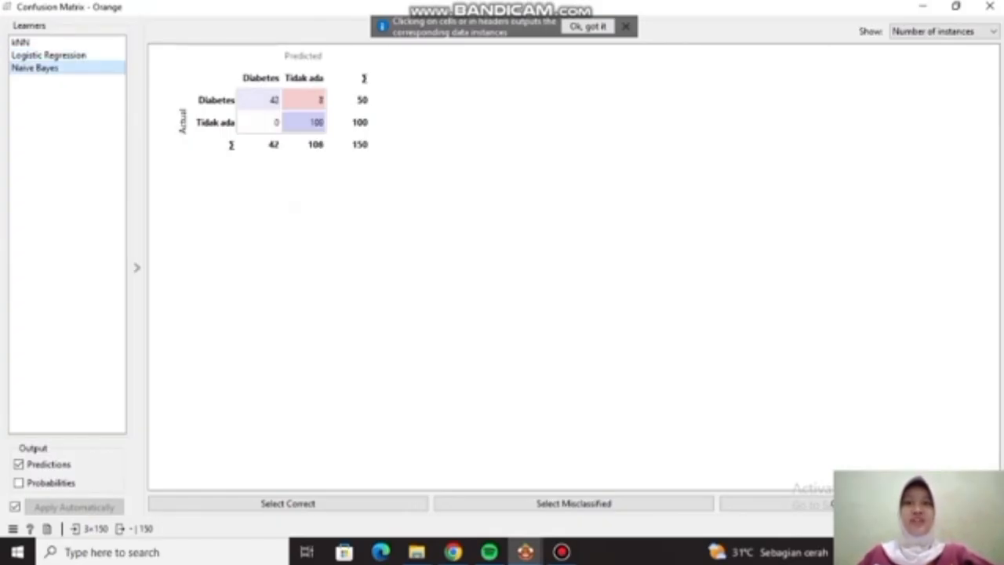
click(39, 42)
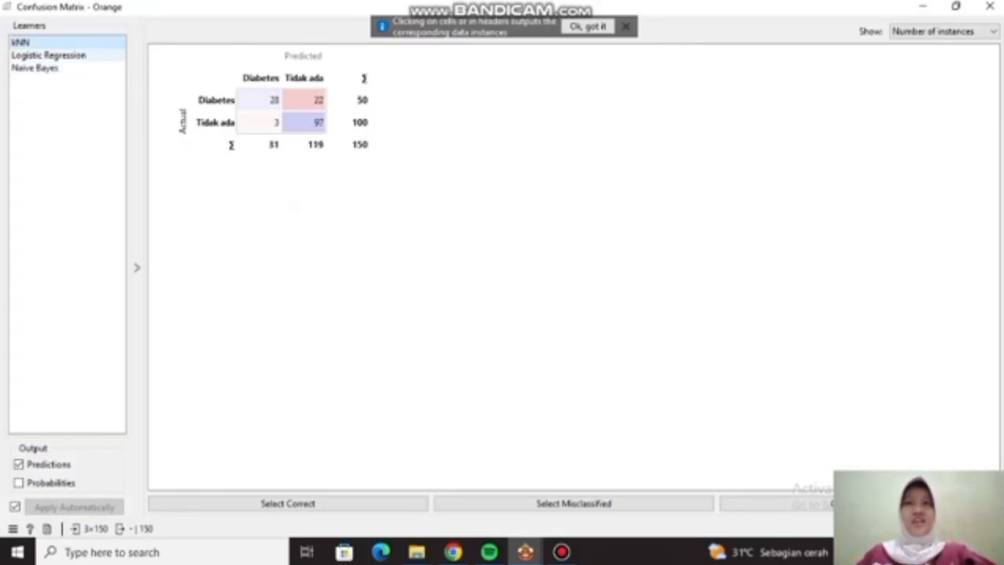
click(49, 55)
click(47, 68)
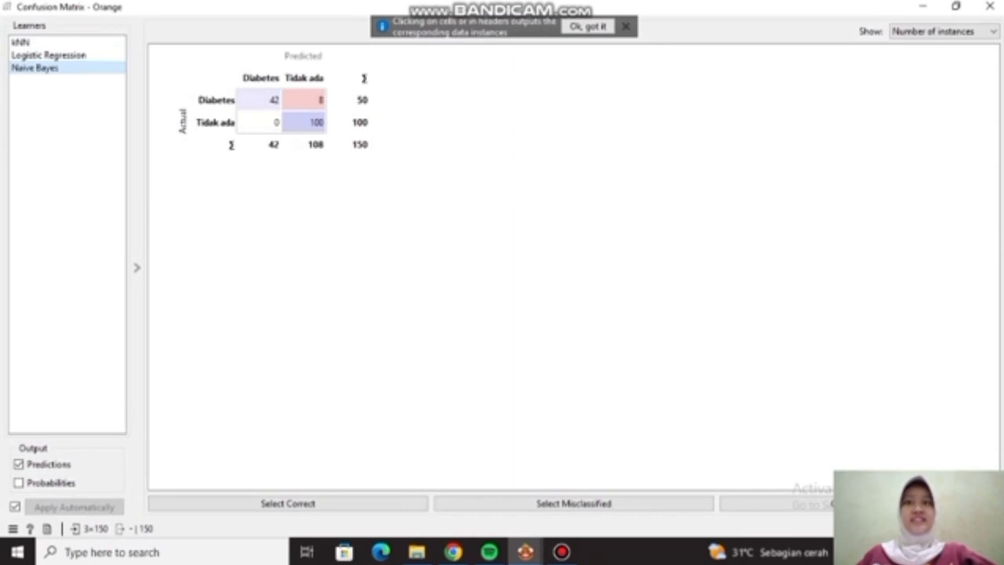
click(989, 6)
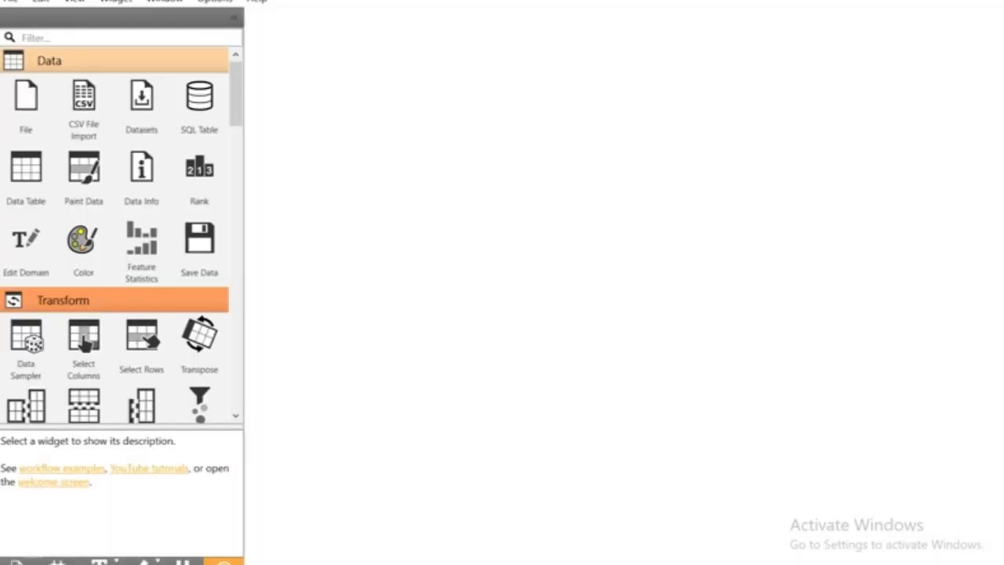
Add a File widget to the empty canvas and rename it training.
key(space)
key(Return)
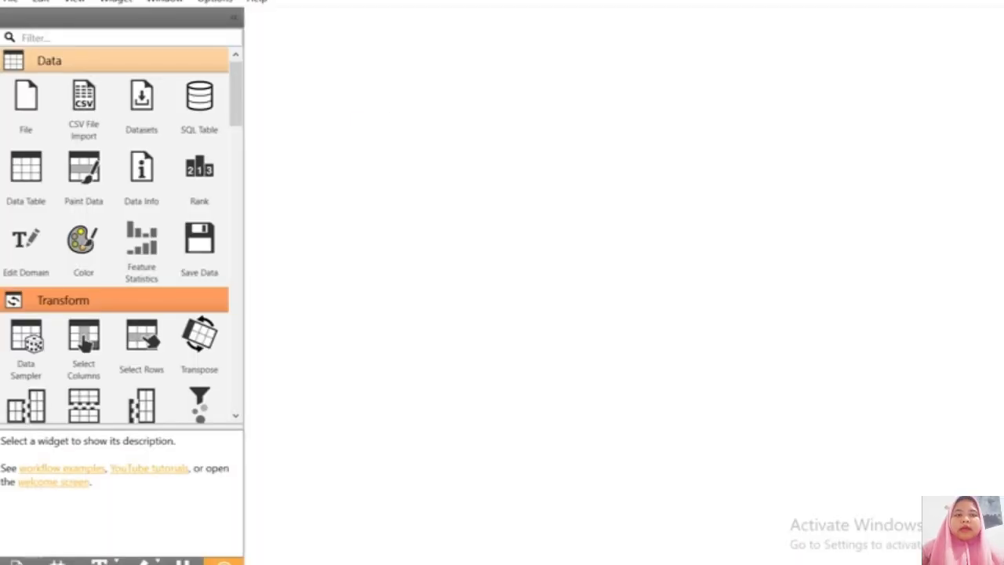
right_click(381, 138)
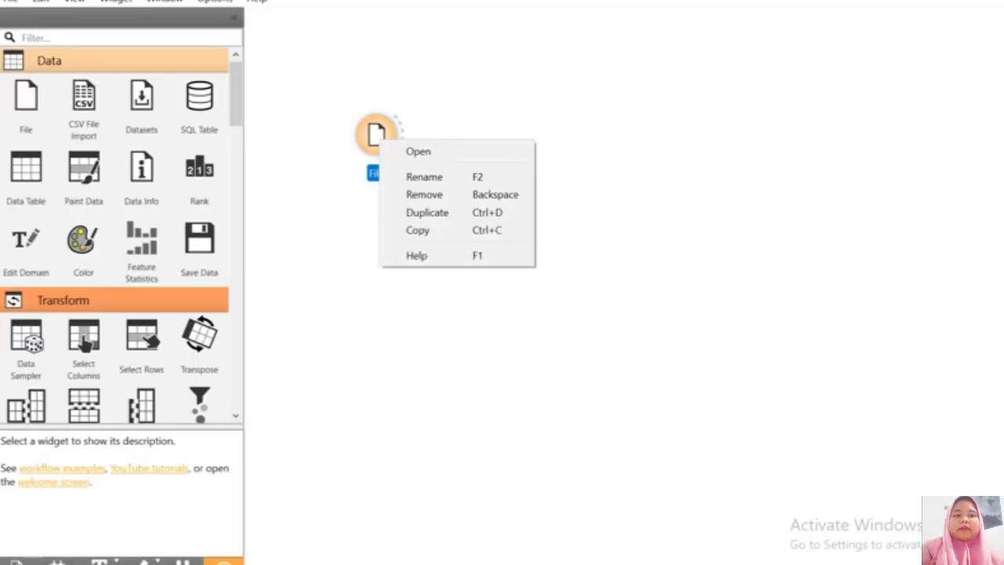
click(455, 175)
text(tra)
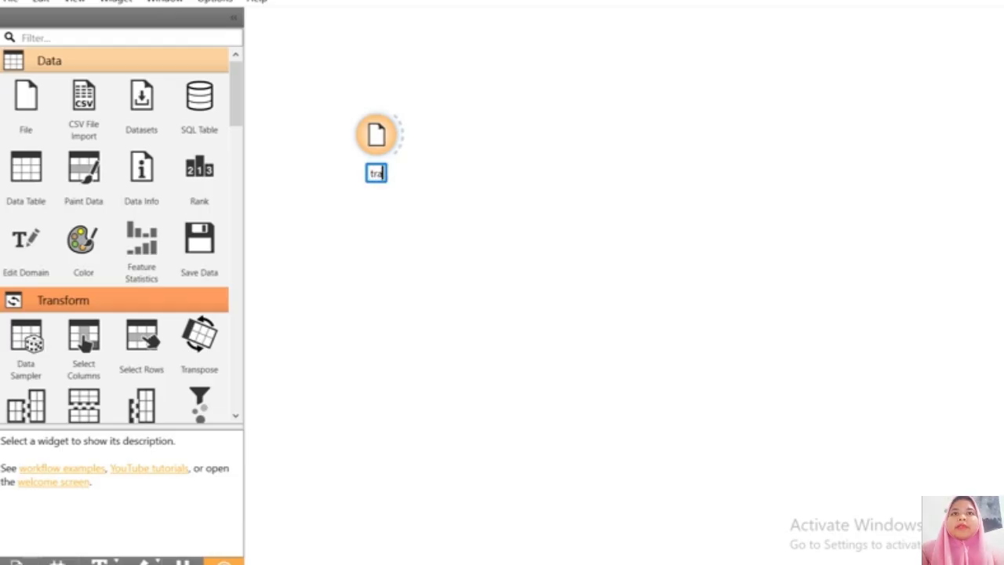
text(ining)
click(463, 189)
Load dbd_train.csv from the dbd_train folder into the training widget.
double_click(377, 134)
click(657, 60)
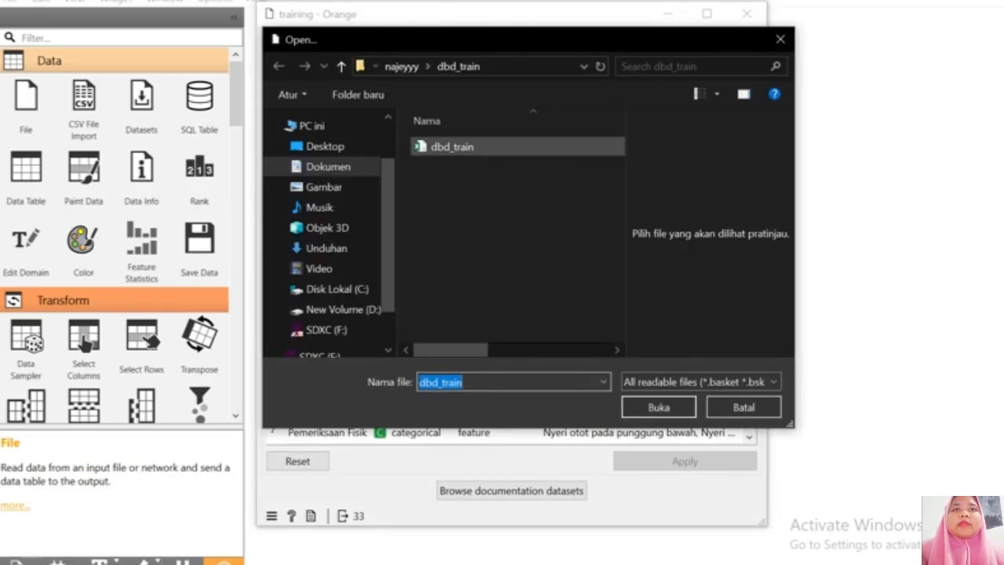
click(658, 408)
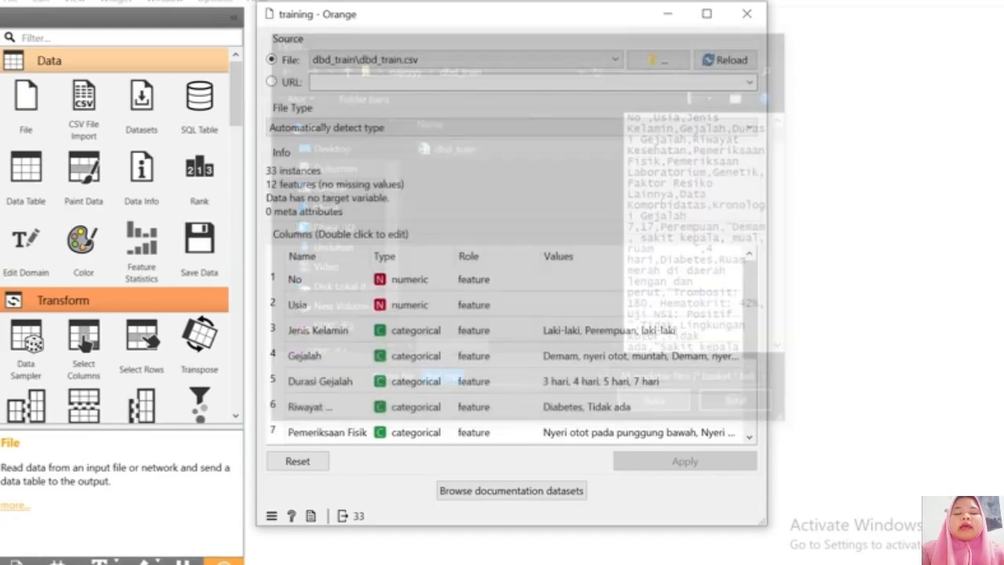
click(746, 14)
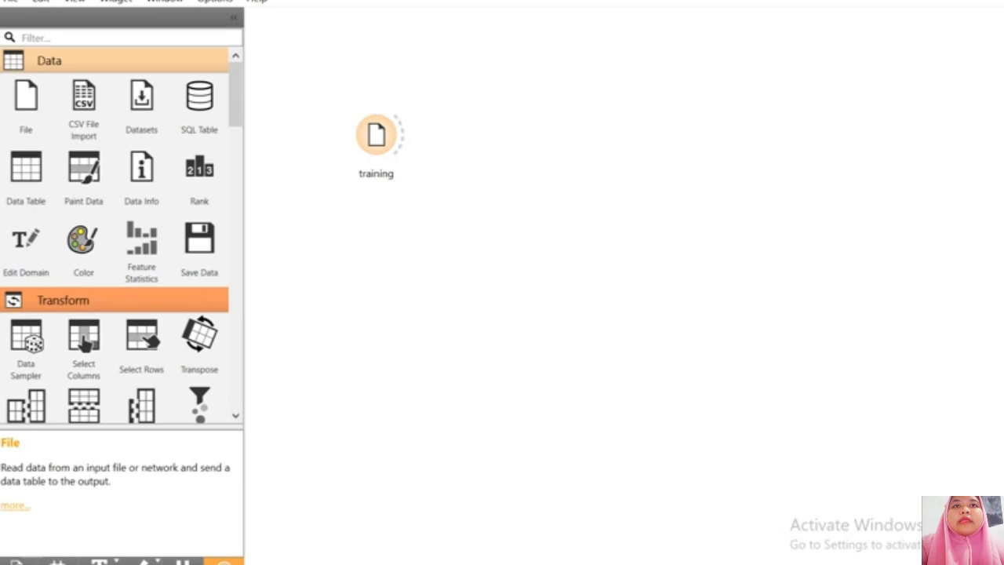
Add a Select Columns widget beside the training widget and link training to it.
right_click(449, 133)
key(Return)
drag(476, 162, 482, 144)
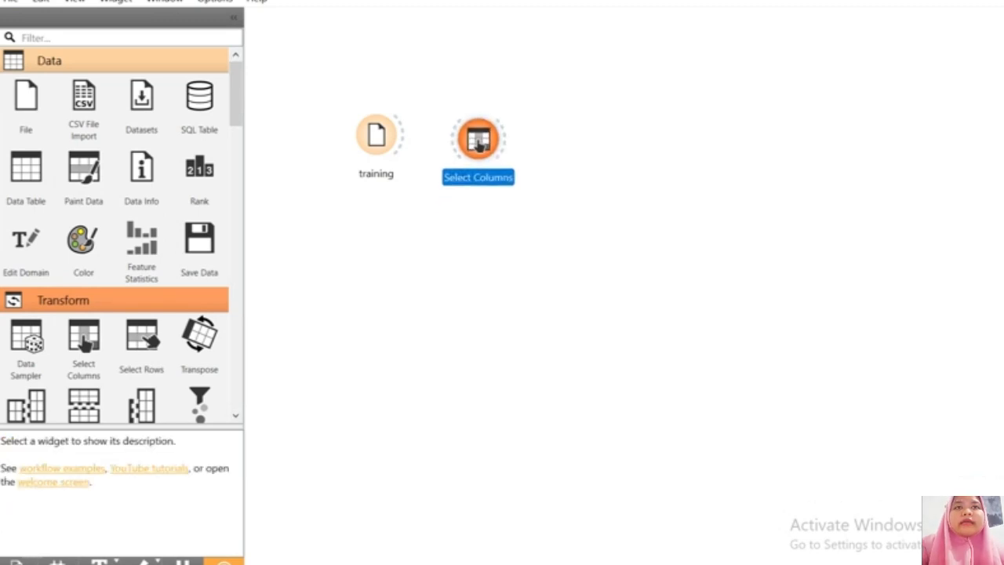
click(475, 222)
drag(403, 135, 455, 139)
Try Gejalah as the Select Columns target in place of Pemeriksaan Laboratorium, and return it to the features.
double_click(478, 139)
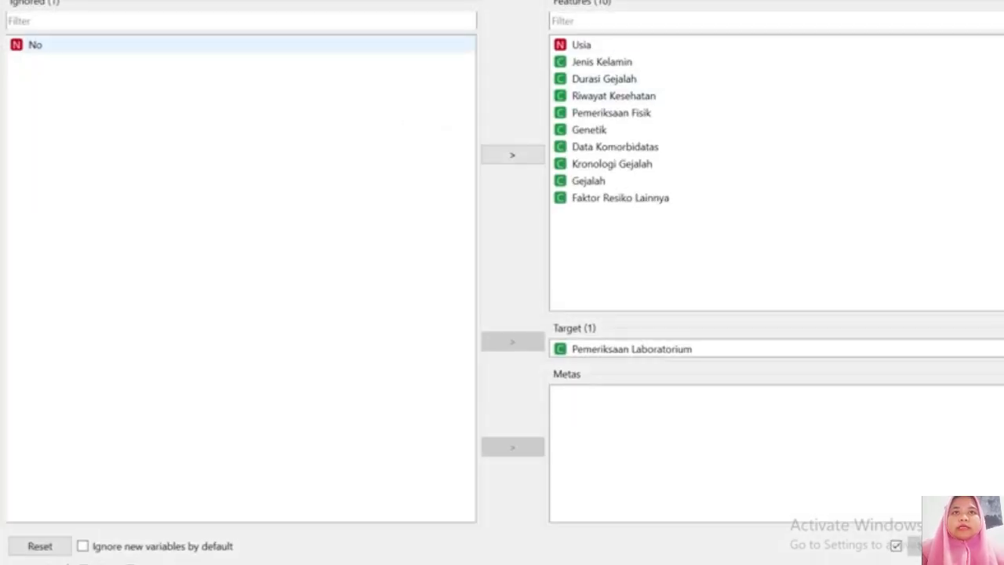
drag(632, 349, 631, 243)
click(590, 182)
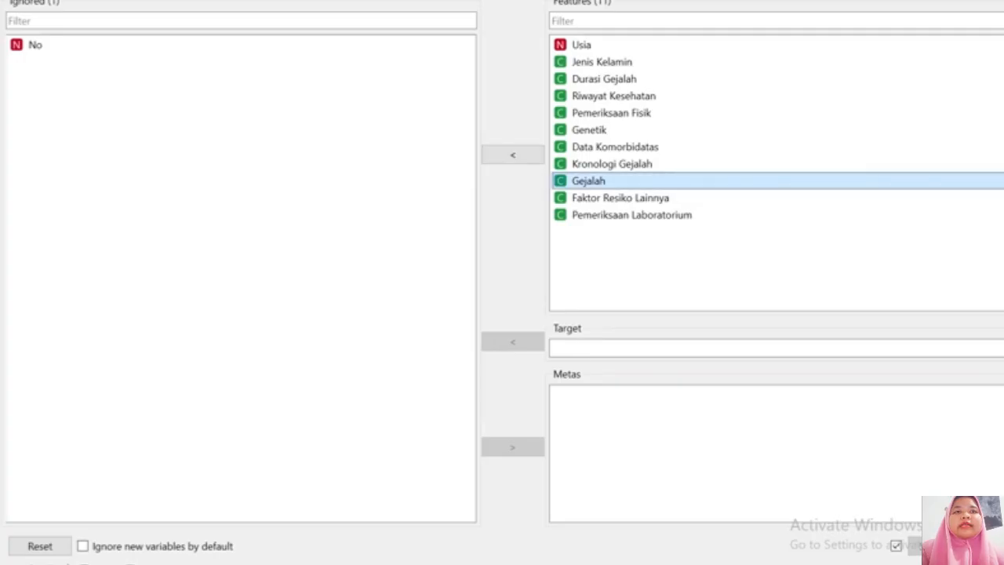
drag(590, 181, 590, 349)
click(619, 181)
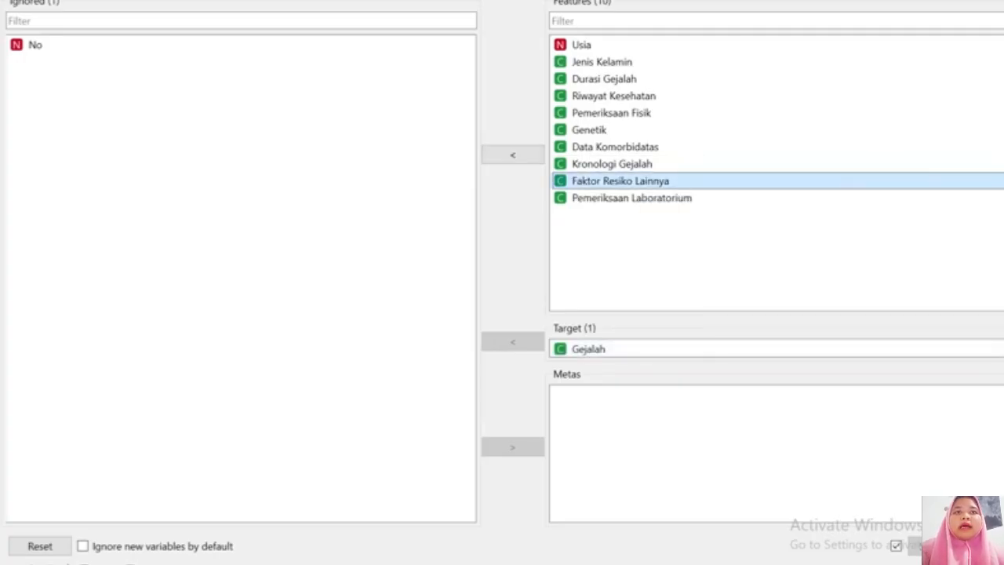
mouse_move(620, 181)
mouse_down()
mouse_move(619, 350)
mouse_move(620, 187)
mouse_up()
drag(619, 349, 620, 199)
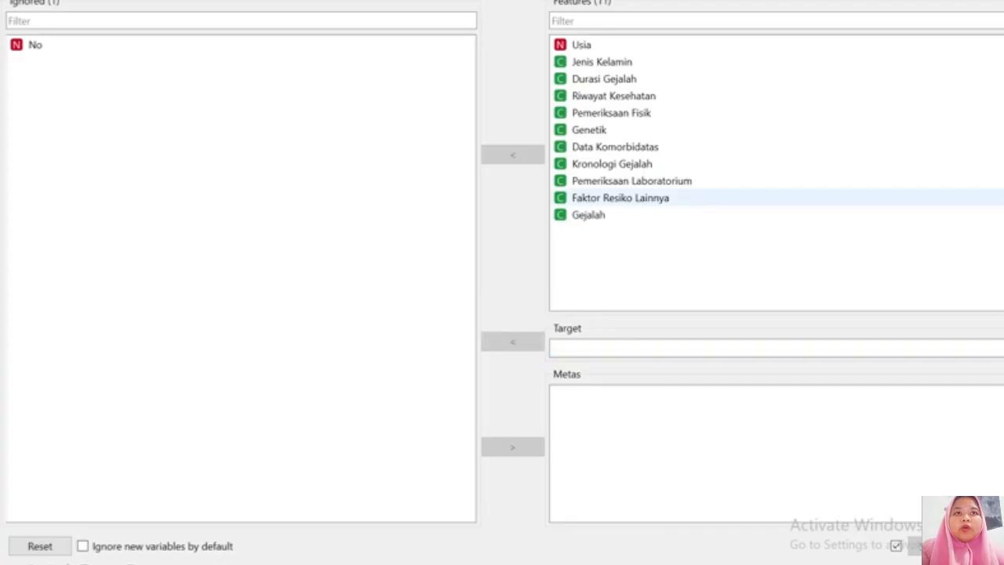
Assign Pemeriksaan Laboratorium as the target variable in Select Columns.
click(620, 164)
click(632, 182)
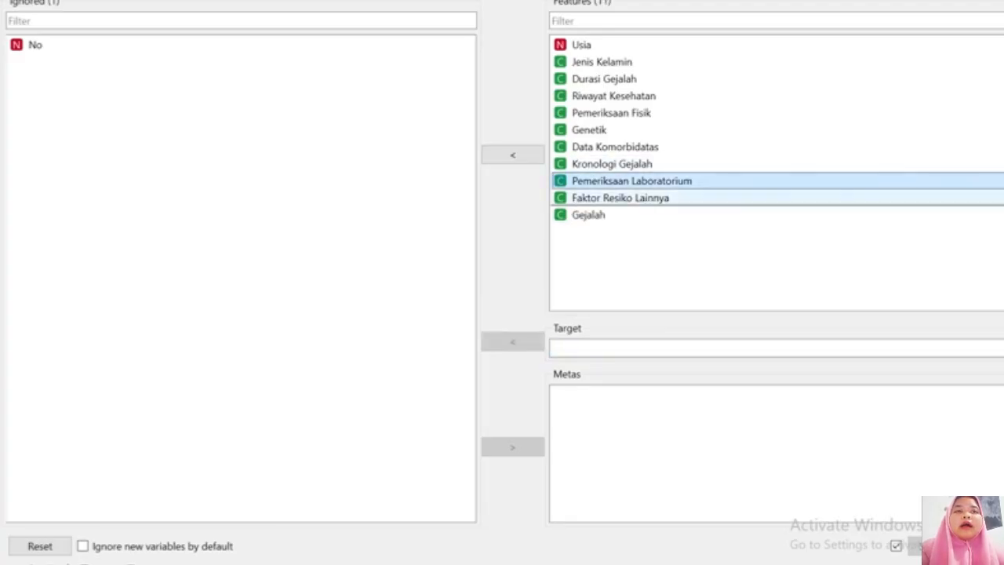
drag(632, 181, 632, 349)
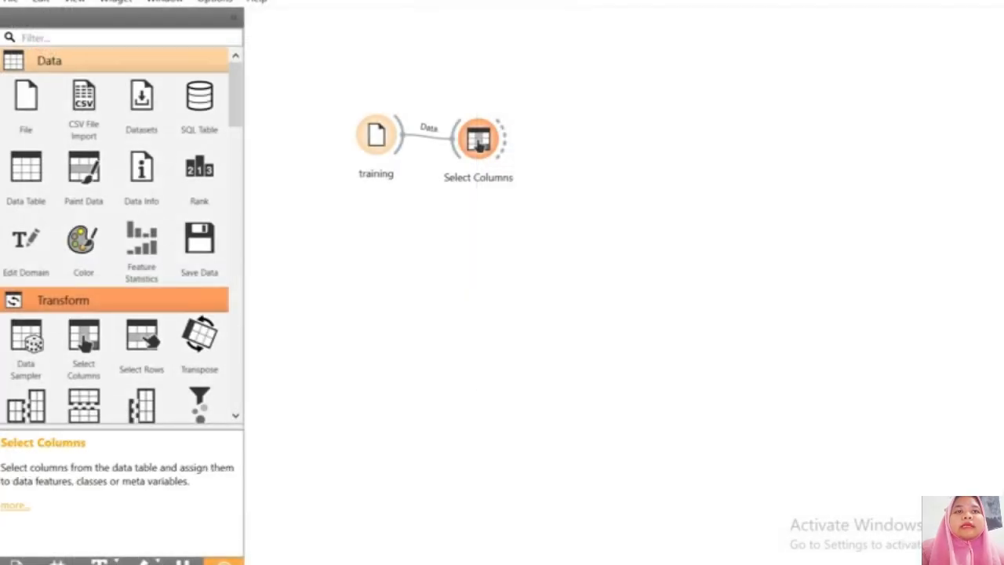
Connect a Data Table widget to Select Columns and widen its Pemeriksaan Laboratorium column to show the full values.
click(478, 140)
key(F2)
drag(503, 135, 502, 82)
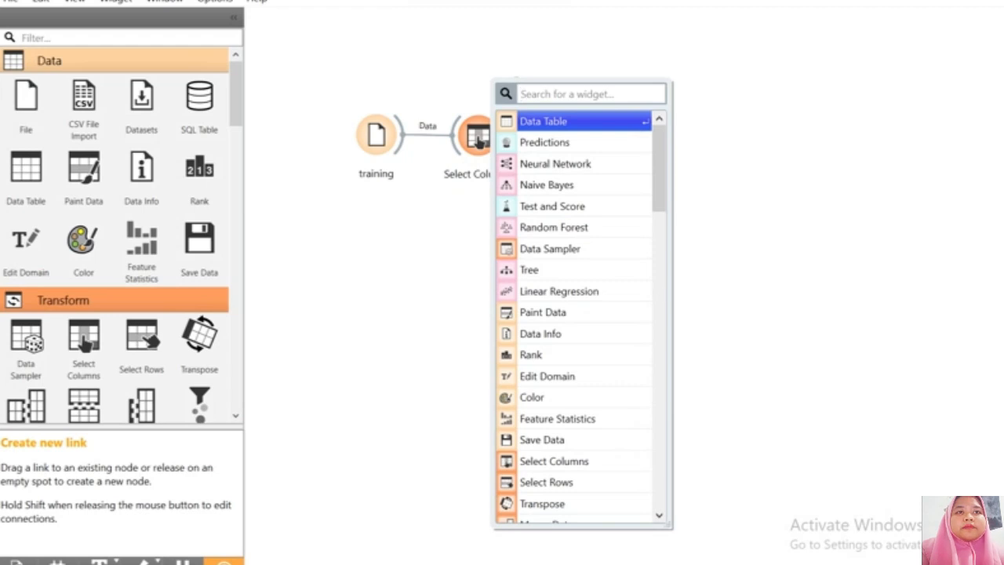
key(Return)
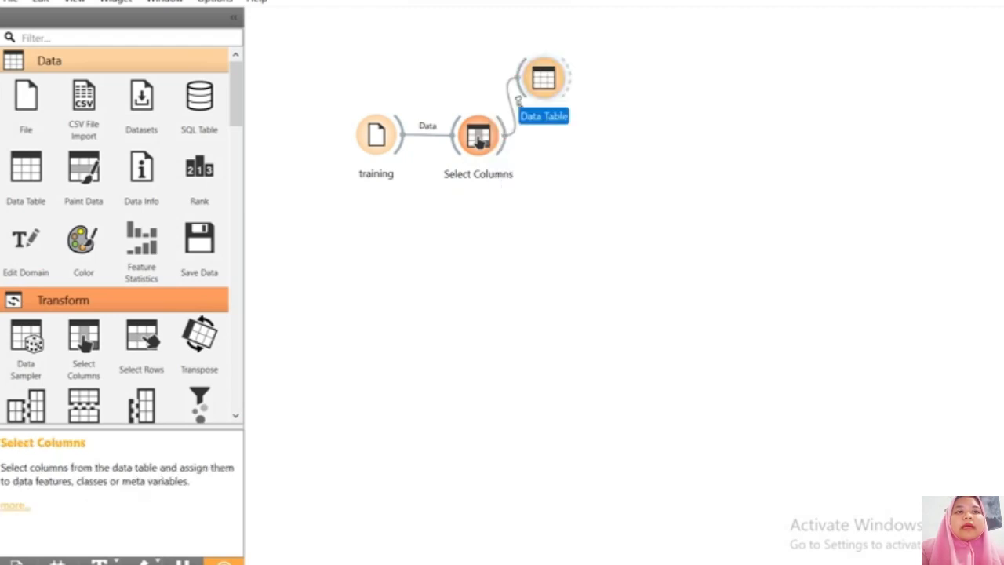
double_click(542, 73)
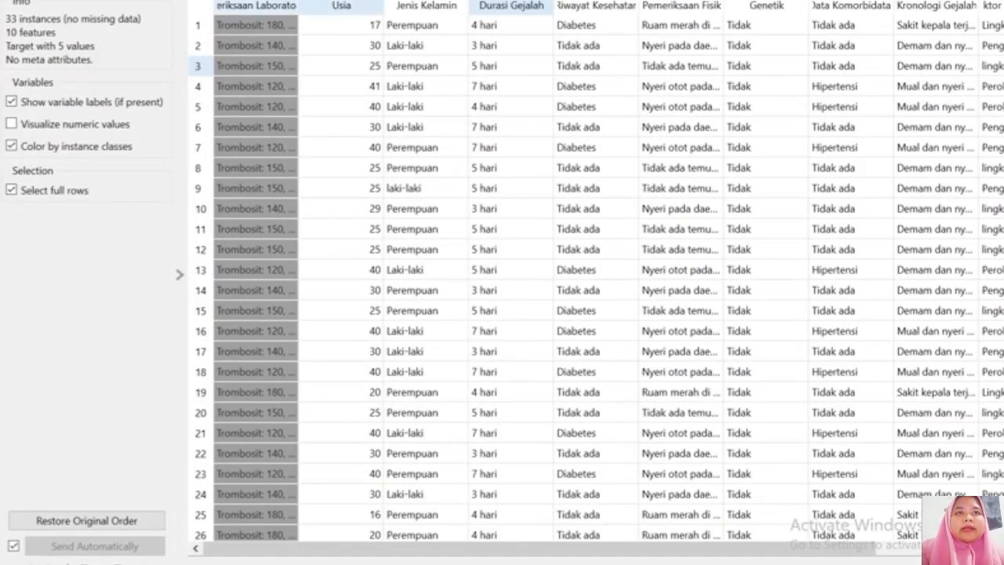
drag(298, 5, 537, 5)
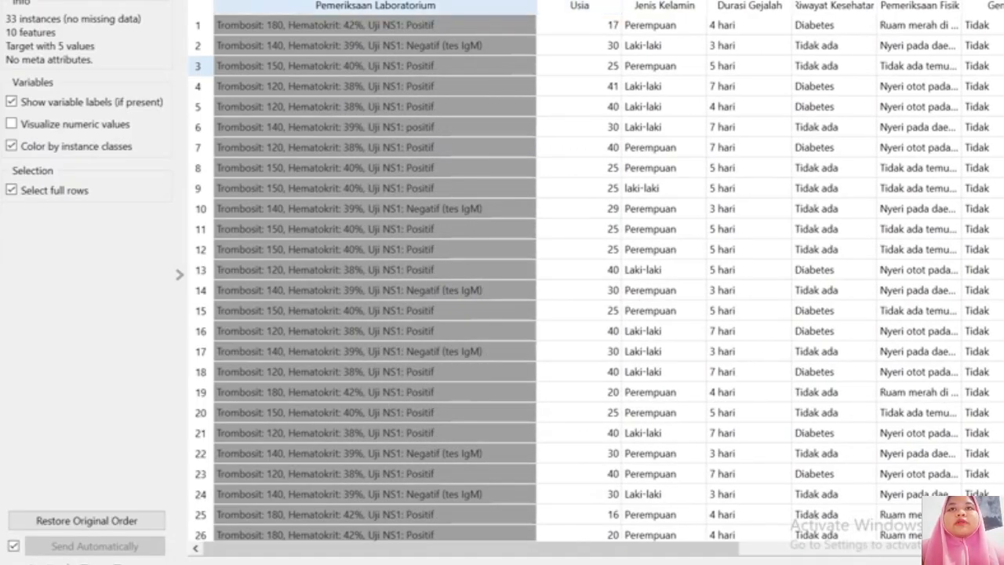
Connect a Tree widget to Data Table and view its parameters.
drag(651, 548, 908, 549)
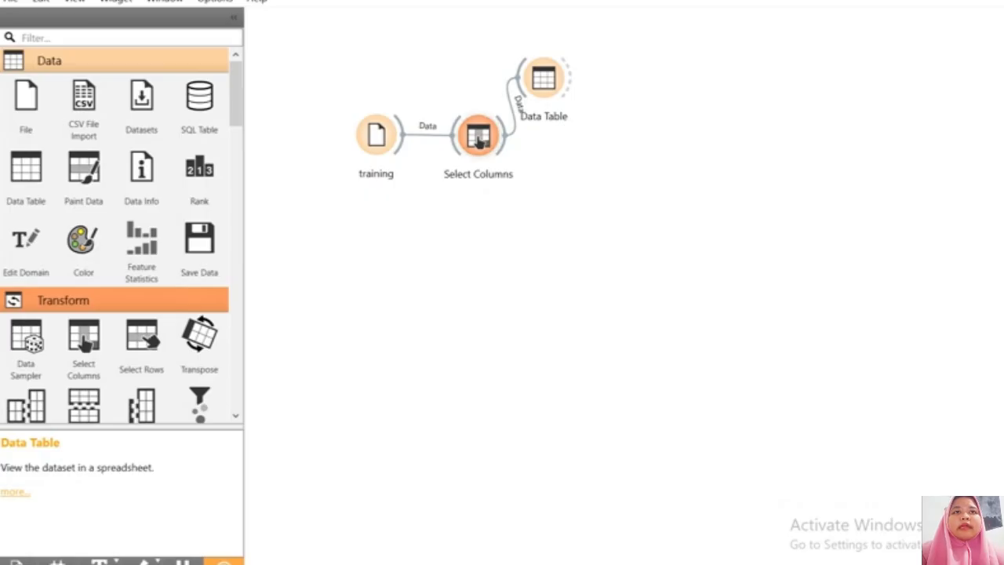
drag(543, 78, 689, 76)
key(Down)
key(Up)
key(Return)
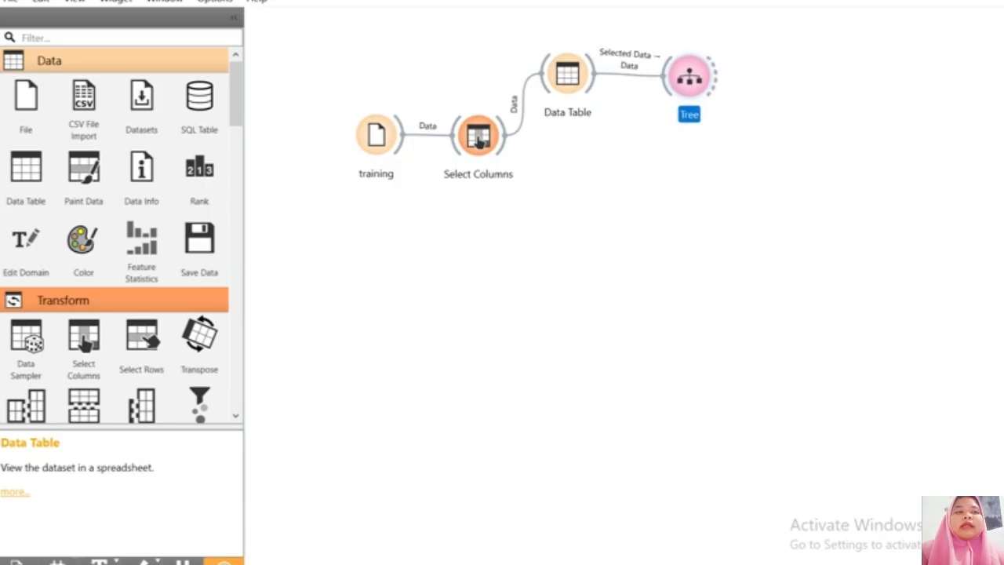
double_click(689, 77)
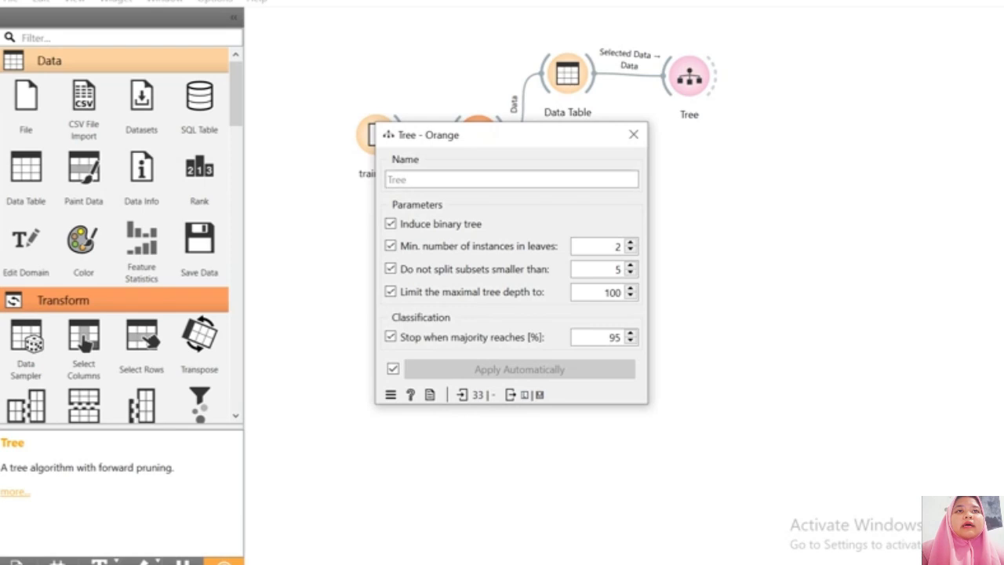
click(634, 135)
Connect a Tree Viewer widget to Tree and open it.
drag(712, 76, 767, 73)
key(Return)
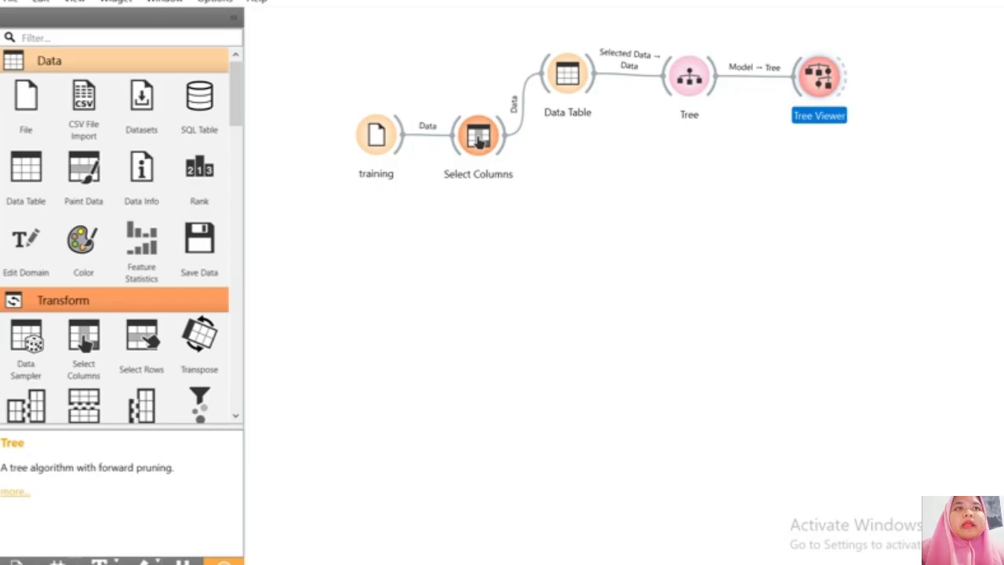
double_click(819, 76)
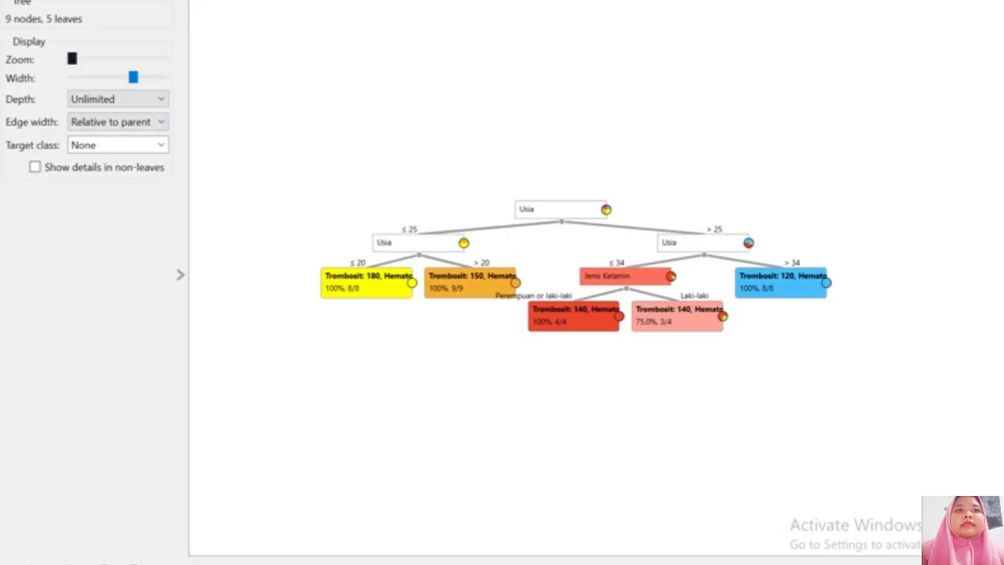
Enlarge the displayed tree slightly and inspect the Pemeriksaan Laboratorium distribution in the leaf nodes.
mouse_move(71, 59)
mouse_down()
mouse_move(102, 59)
mouse_move(83, 58)
mouse_up()
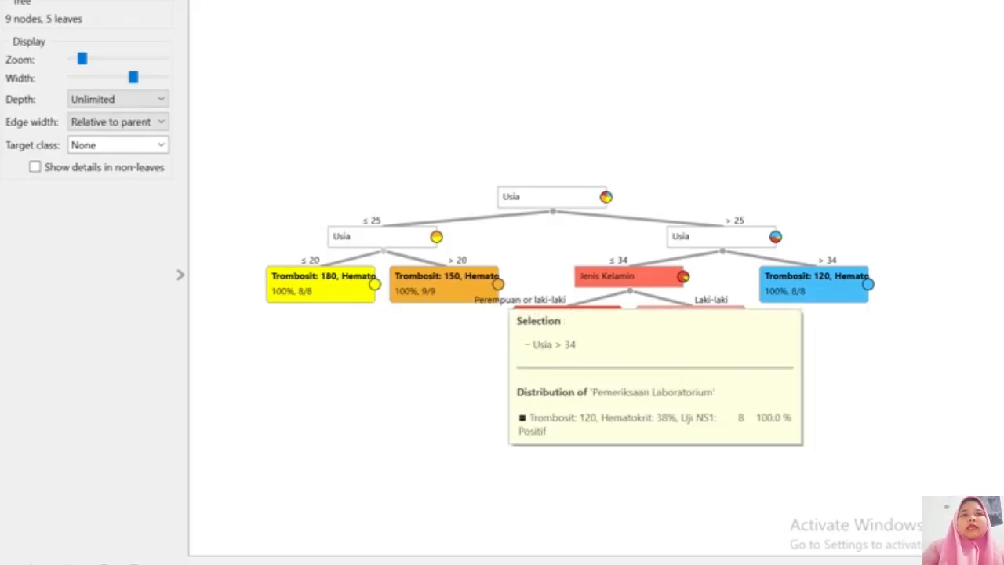
mouse_move(788, 285)
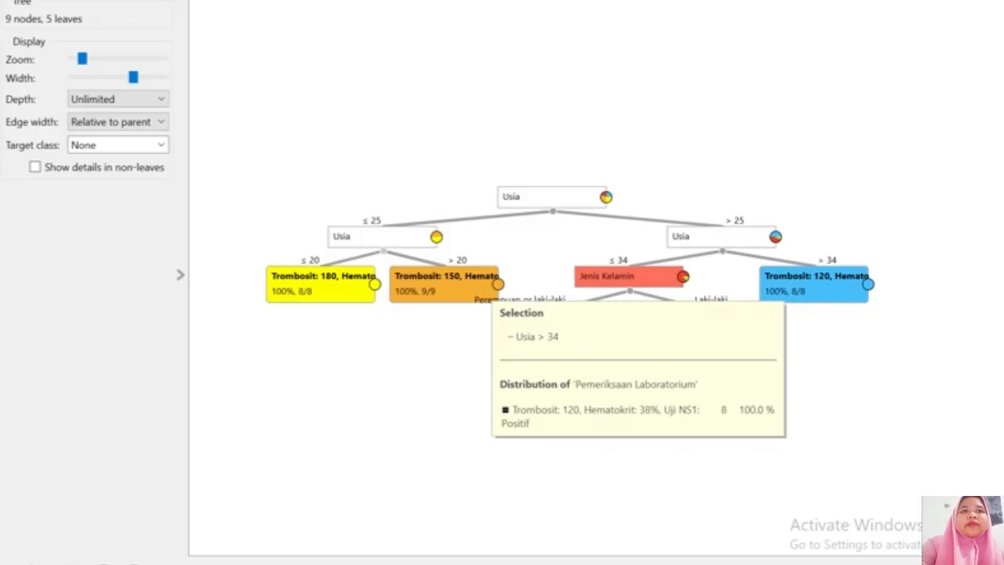
mouse_move(314, 288)
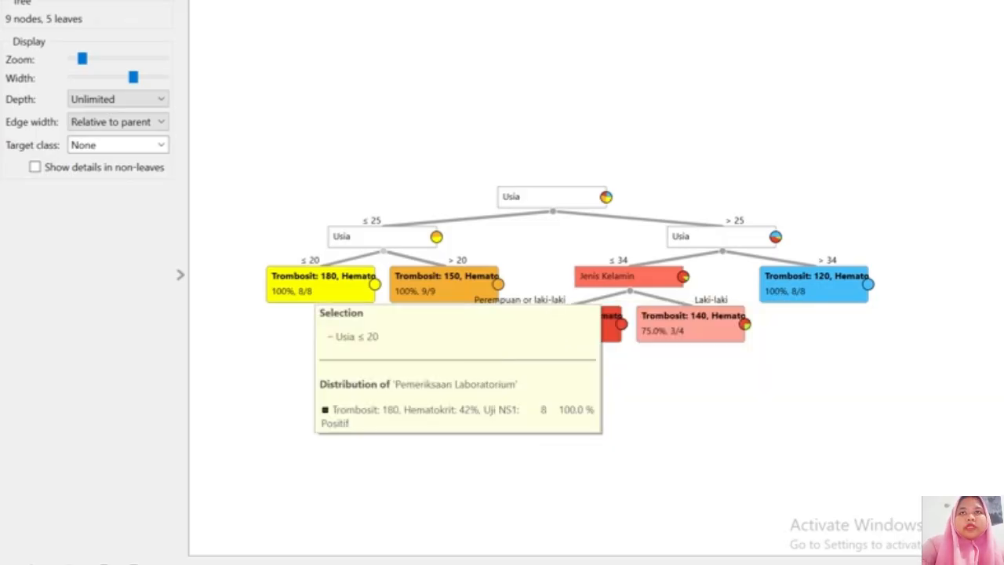
mouse_move(645, 329)
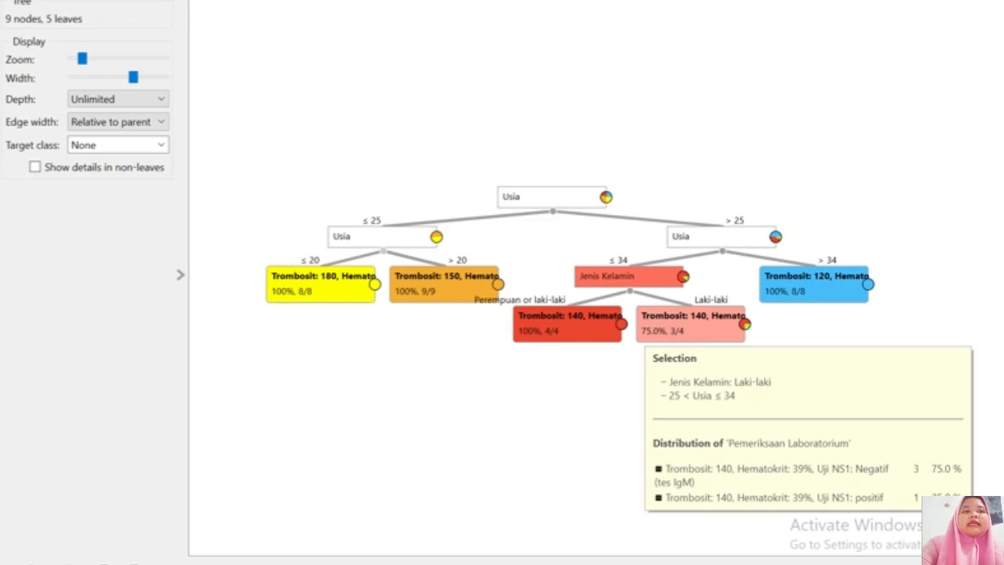
mouse_move(569, 330)
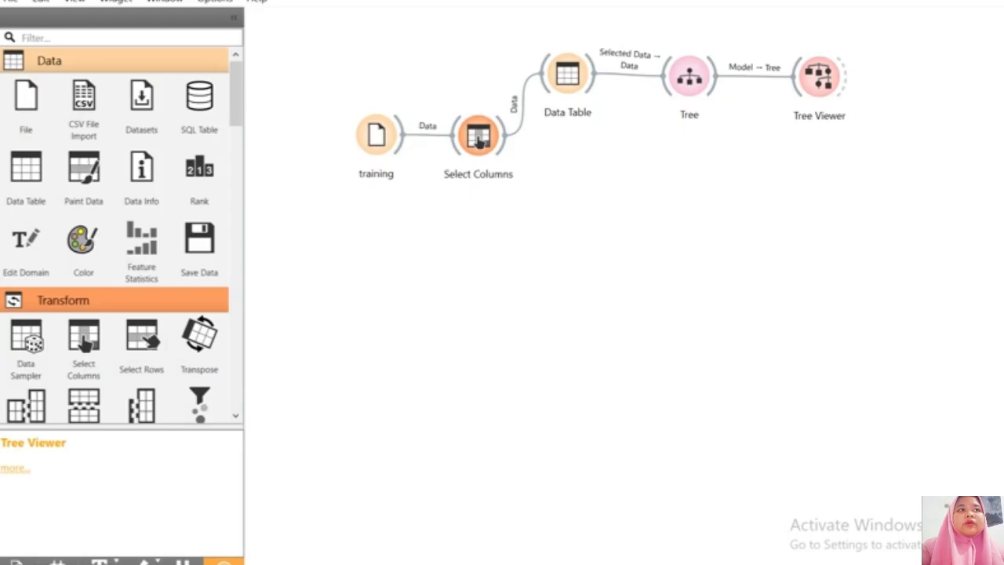
Add a Naive Bayes widget below Tree, link Select Columns to it and view its settings.
double_click(544, 135)
key(Down)
key(Down)
key(Down)
key(Down)
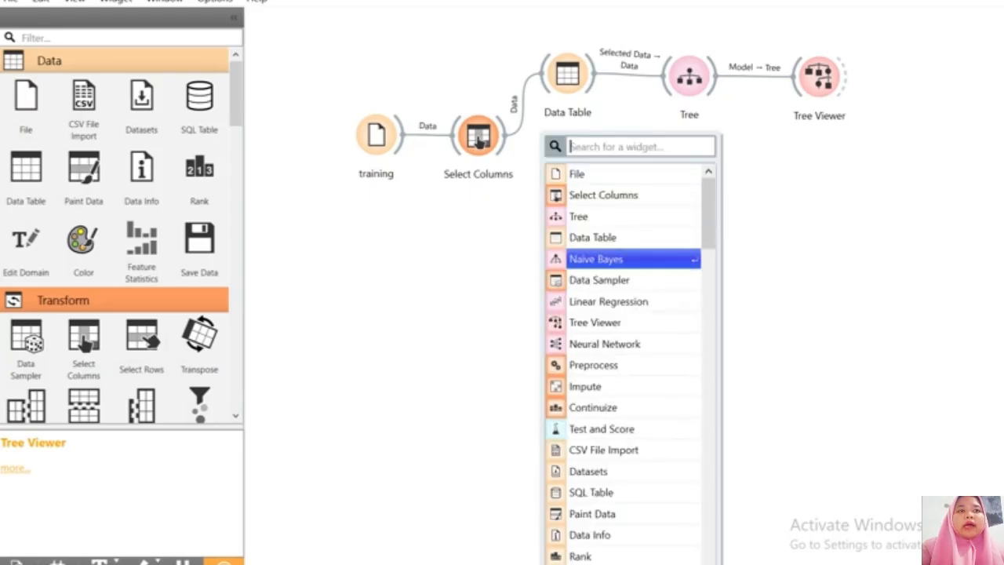
key(Return)
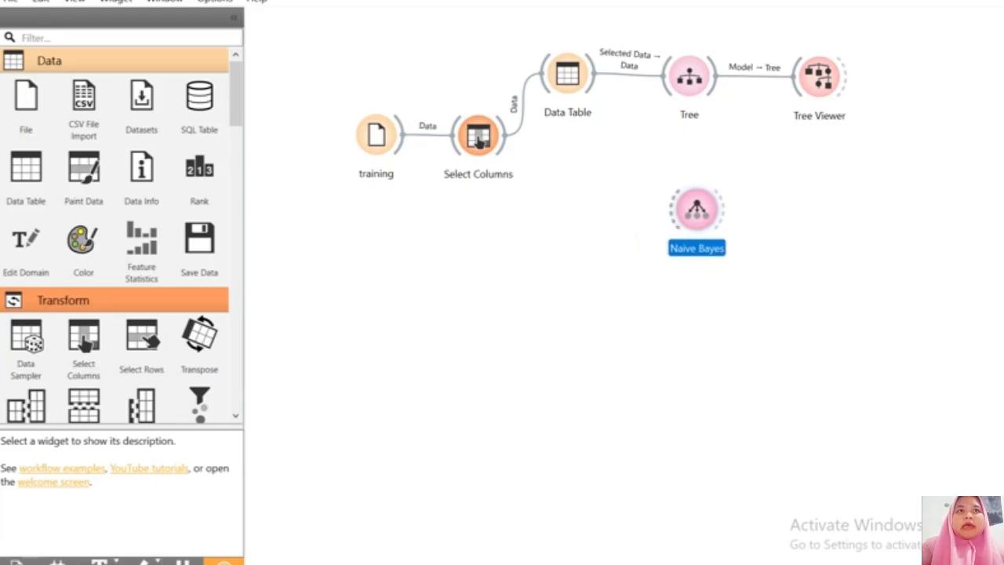
drag(506, 133, 690, 209)
double_click(697, 210)
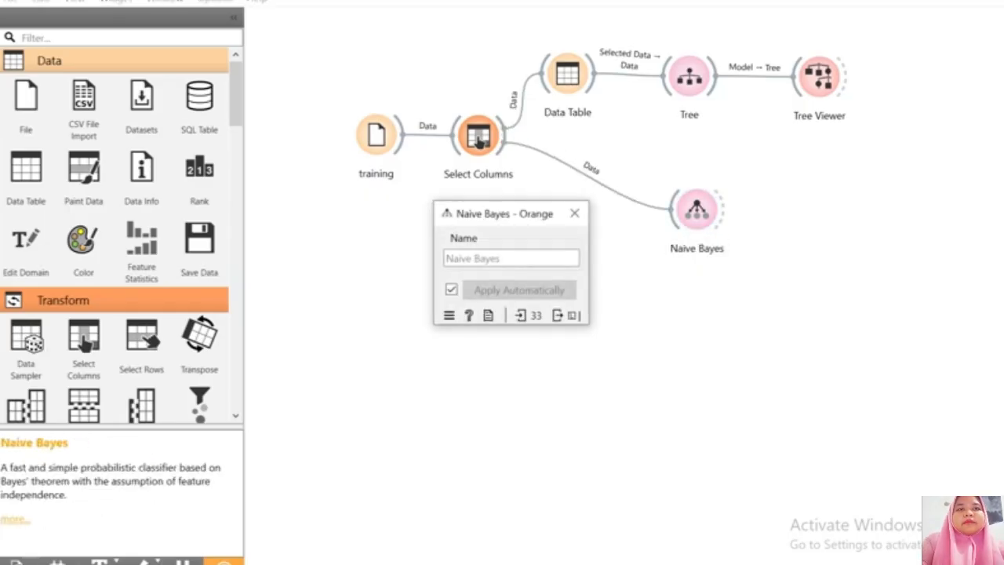
click(574, 213)
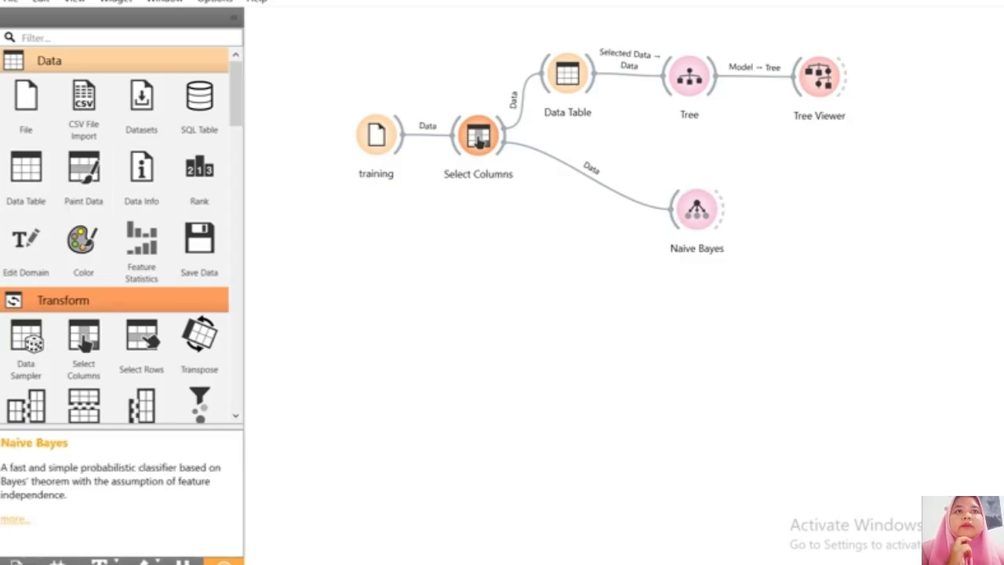
Add a Predictions widget and place it between Tree Viewer and Naive Bayes.
right_click(718, 331)
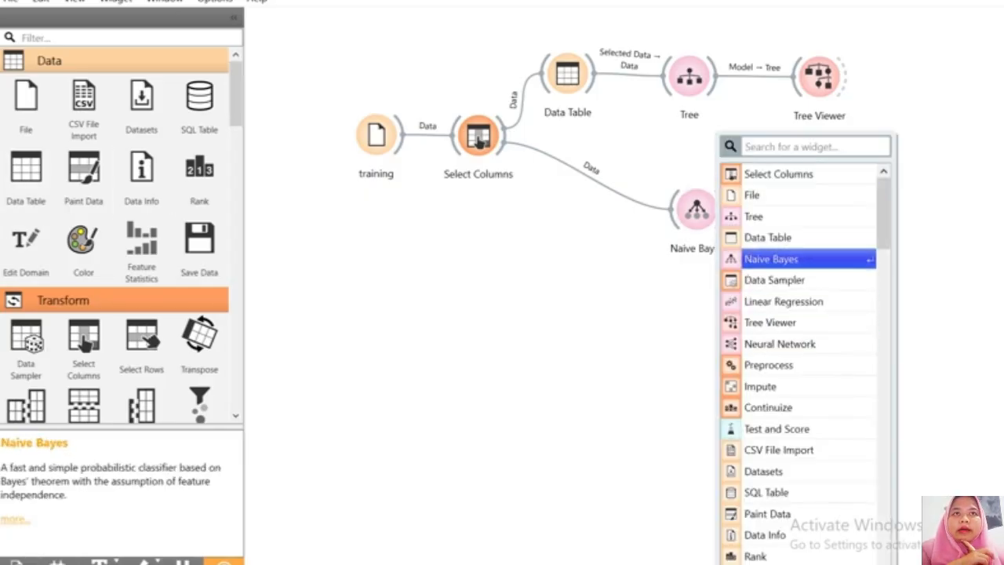
text(pred)
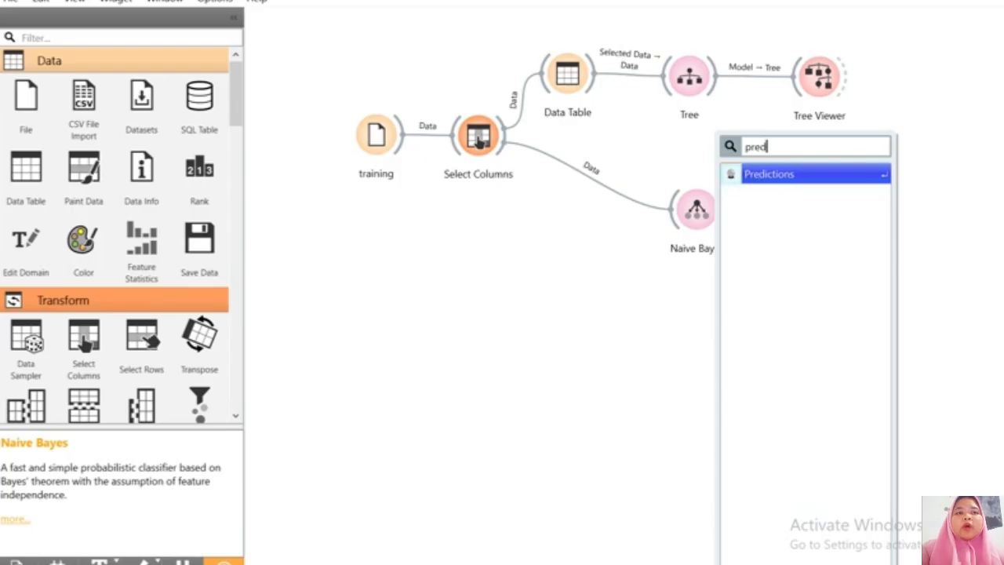
key(Return)
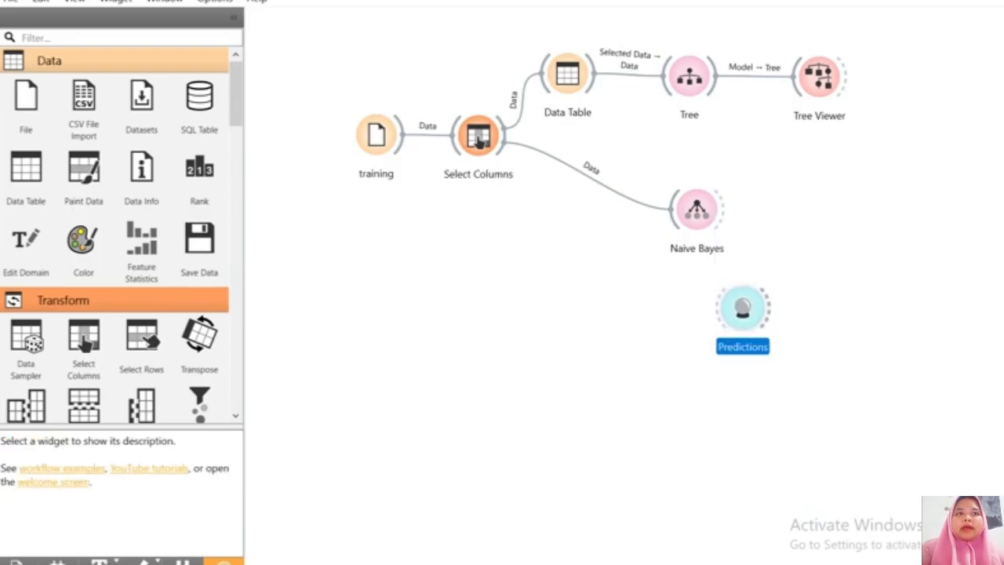
drag(763, 196, 775, 156)
drag(819, 76, 827, 69)
drag(775, 156, 777, 146)
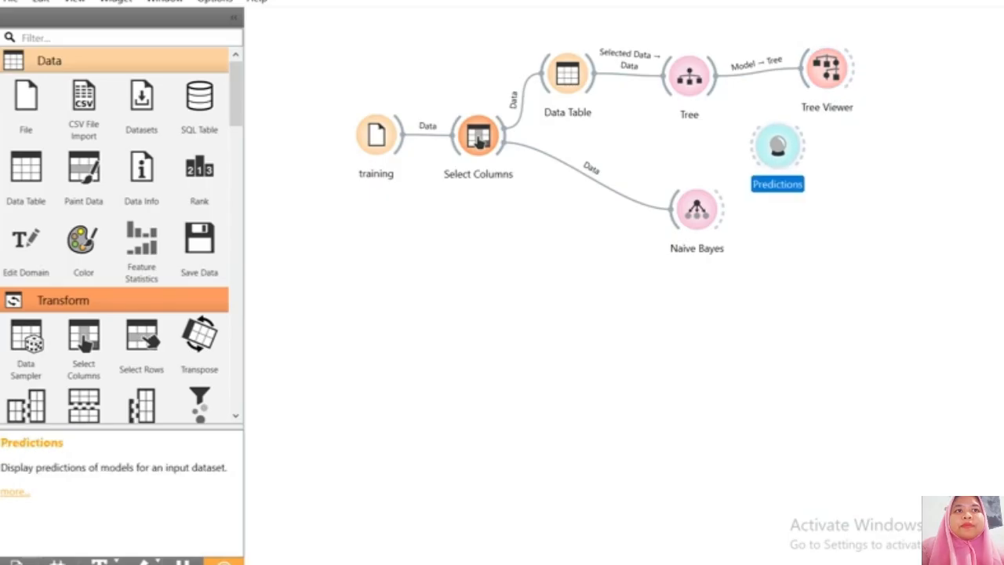
Link Tree, Naive Bayes and Select Columns to Predictions, and space the widgets out on the canvas.
drag(714, 76, 752, 145)
drag(720, 210, 775, 149)
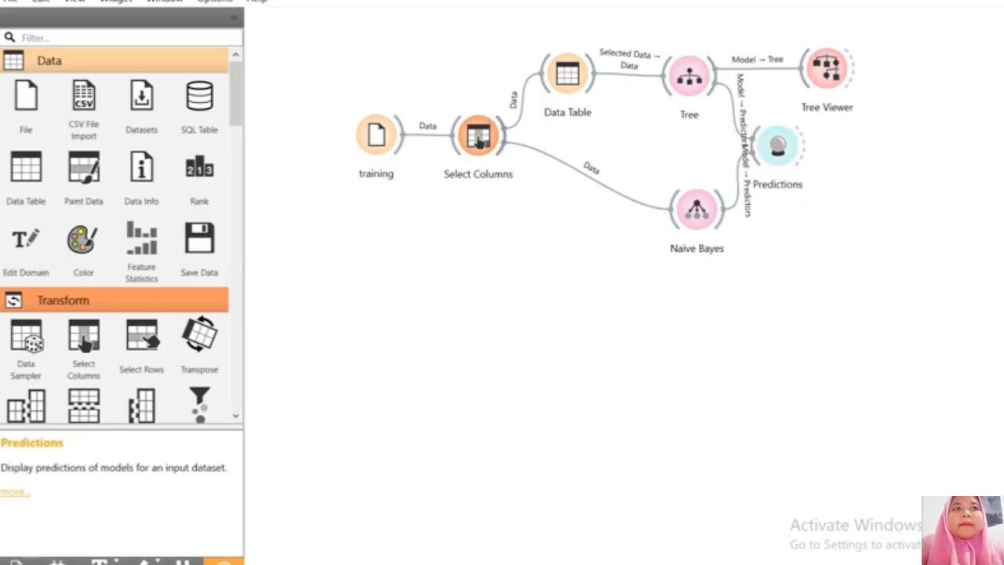
drag(502, 133, 803, 151)
drag(697, 209, 704, 241)
drag(803, 151, 812, 174)
drag(479, 139, 470, 186)
drag(376, 135, 344, 185)
Open Predictions and widen its Pemeriksaan Laboratorium column to view the actual values alongside the predictions.
double_click(809, 173)
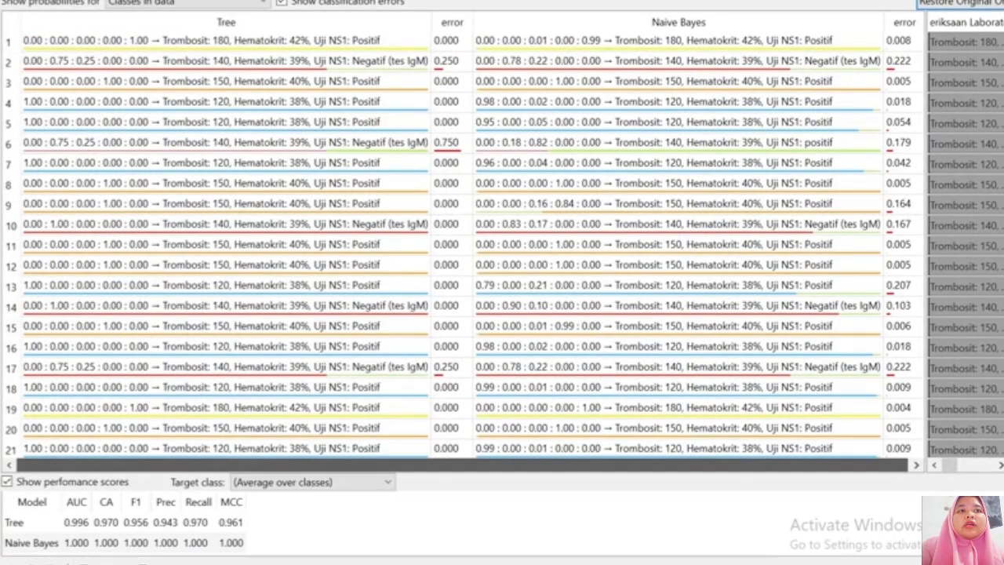
scroll(463, 243, down, 4)
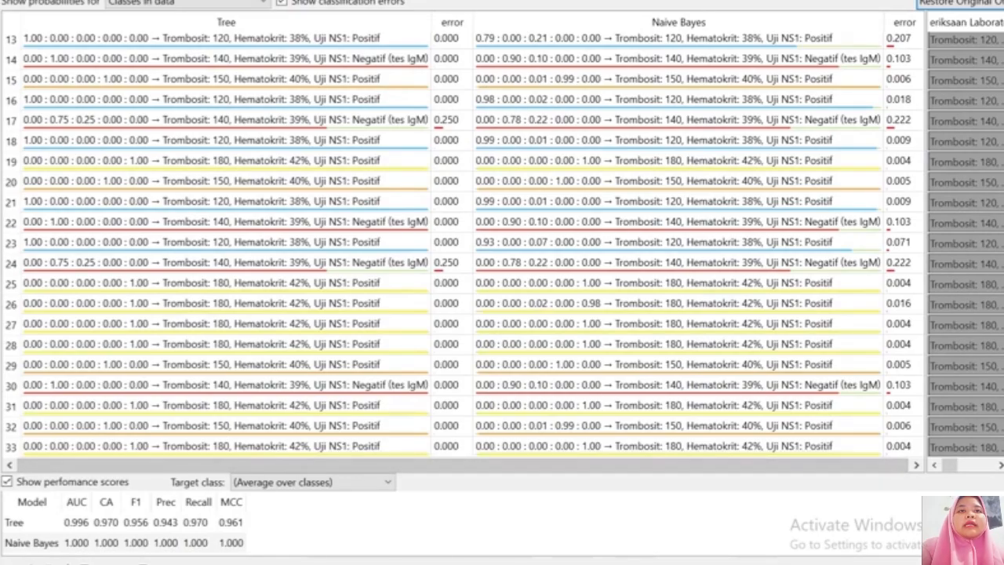
drag(926, 243, 277, 243)
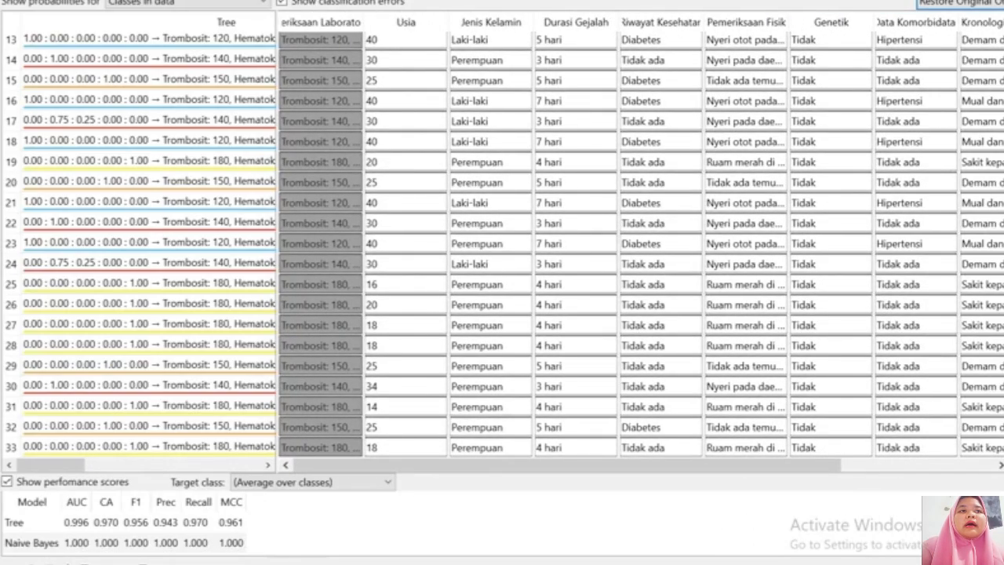
drag(363, 22, 620, 21)
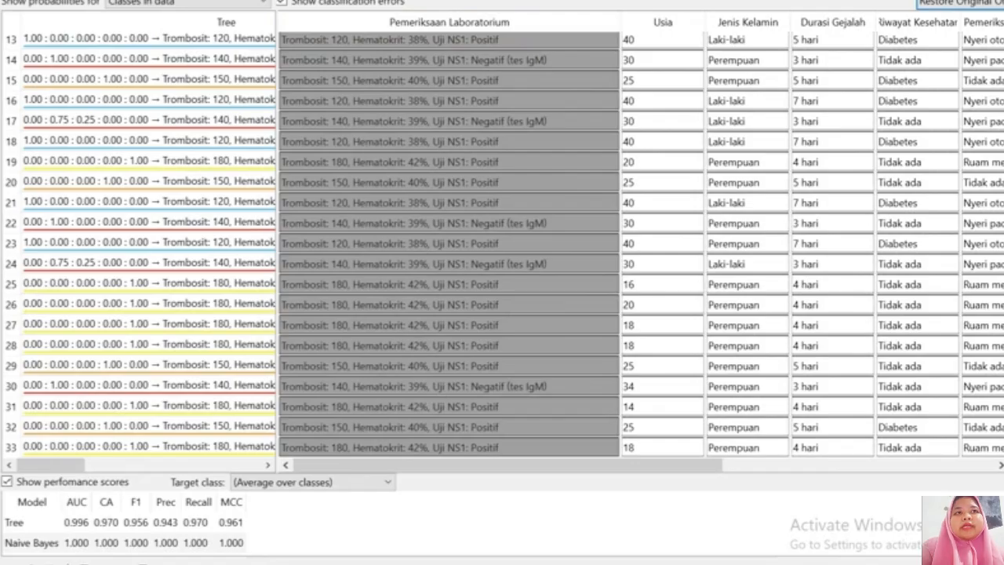
drag(277, 235, 885, 235)
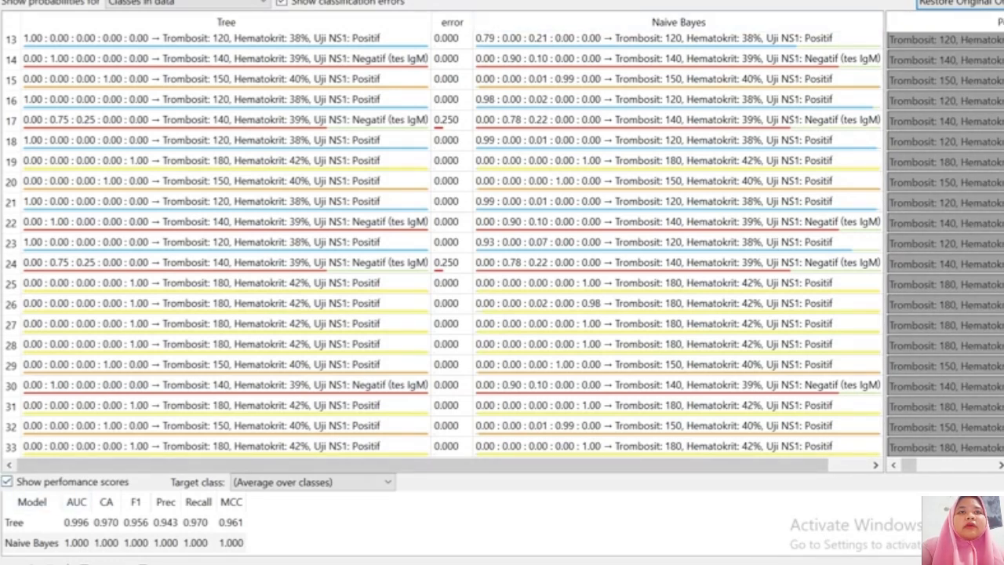
Compare the Tree and Naive Bayes predictions and their errors row by row, checking rows 6 and 7.
scroll(452, 243, up, 4)
scroll(451, 243, down, 4)
scroll(452, 243, up, 4)
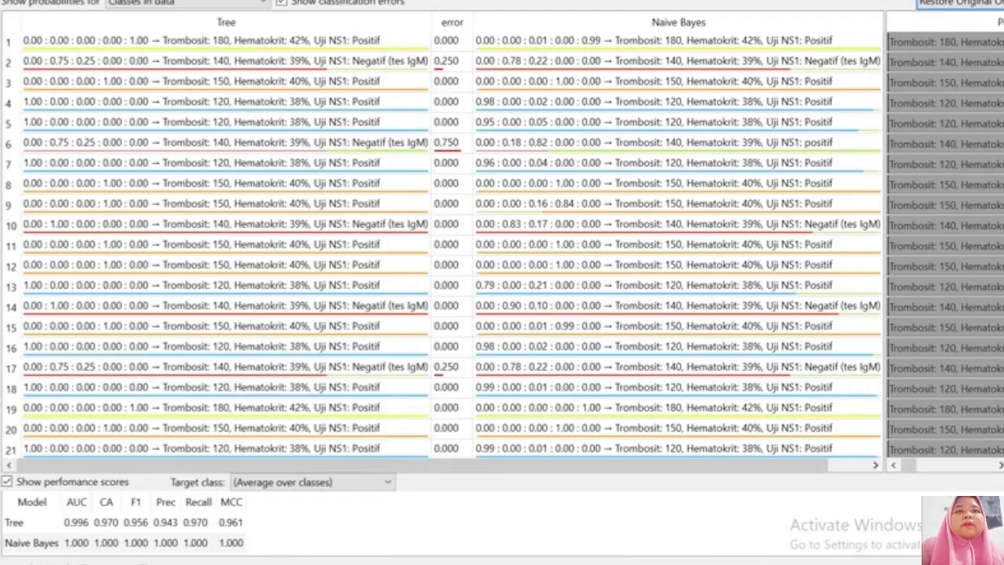
click(677, 163)
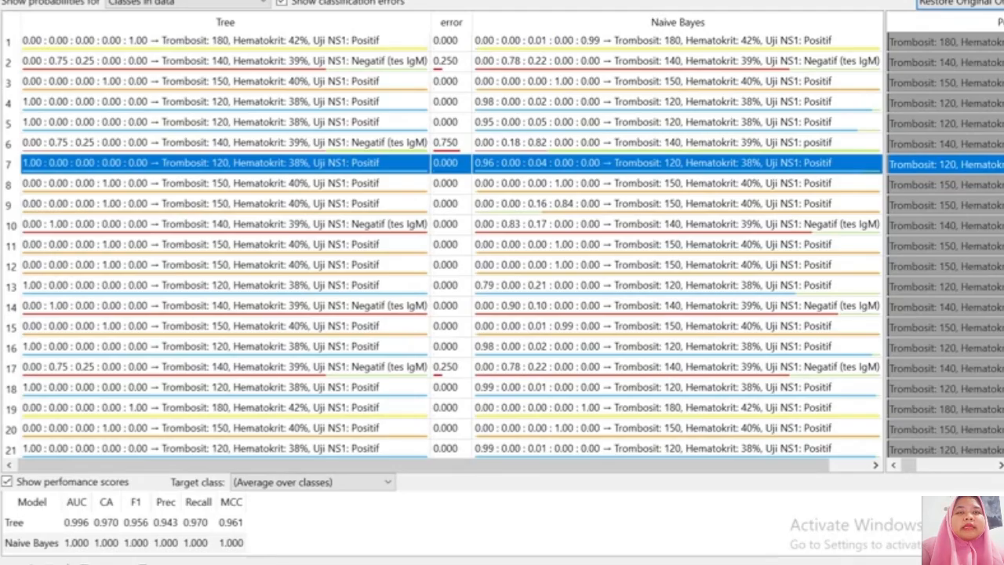
click(225, 143)
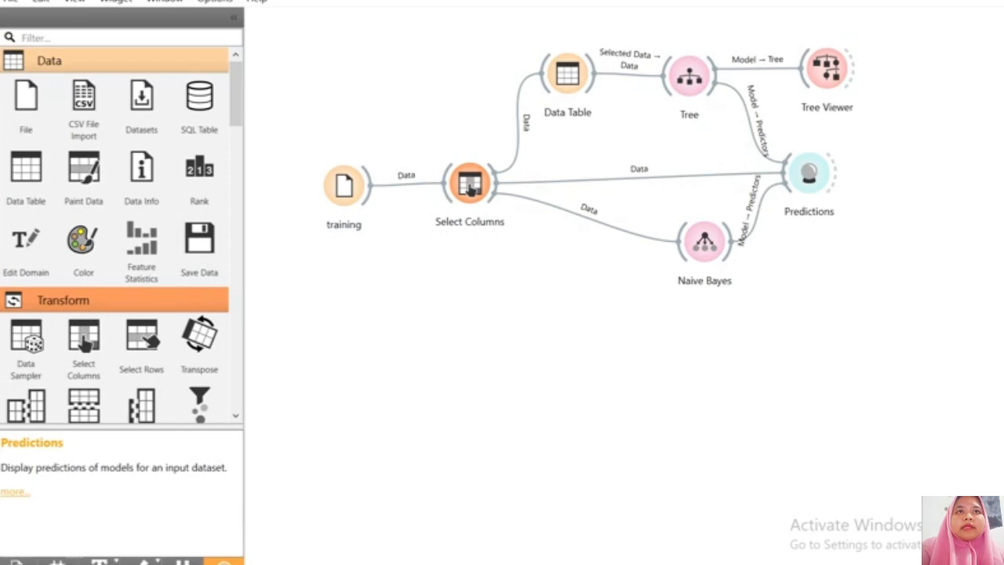
Add a Test and Score widget and place it beside Predictions.
right_click(891, 242)
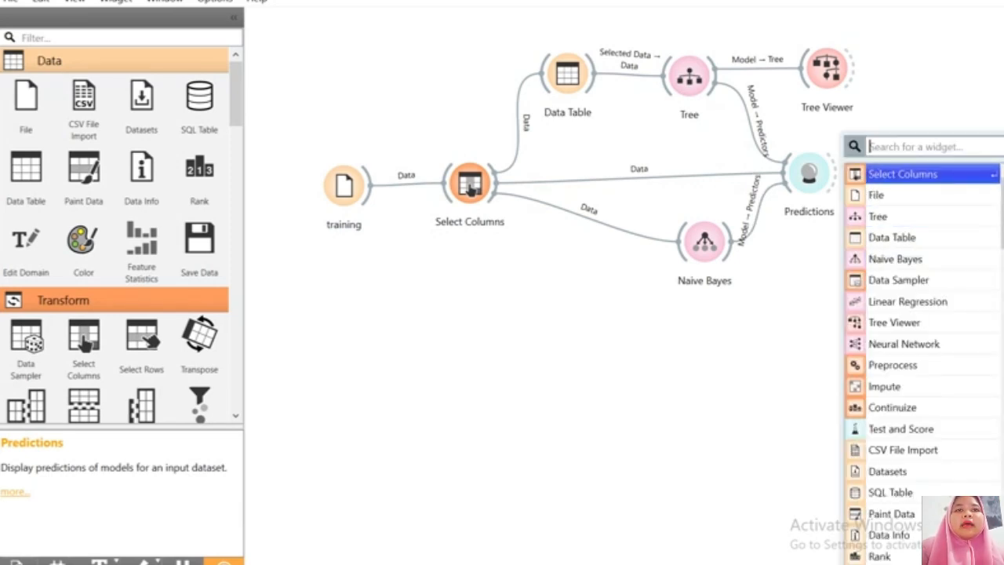
text(tes)
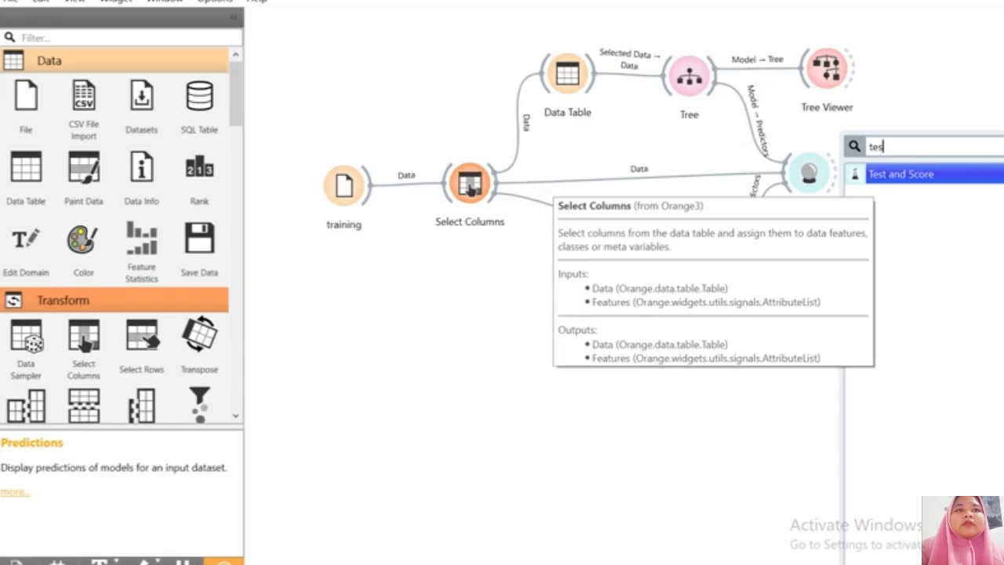
key(Return)
drag(899, 244, 890, 192)
key(Escape)
drag(867, 244, 922, 133)
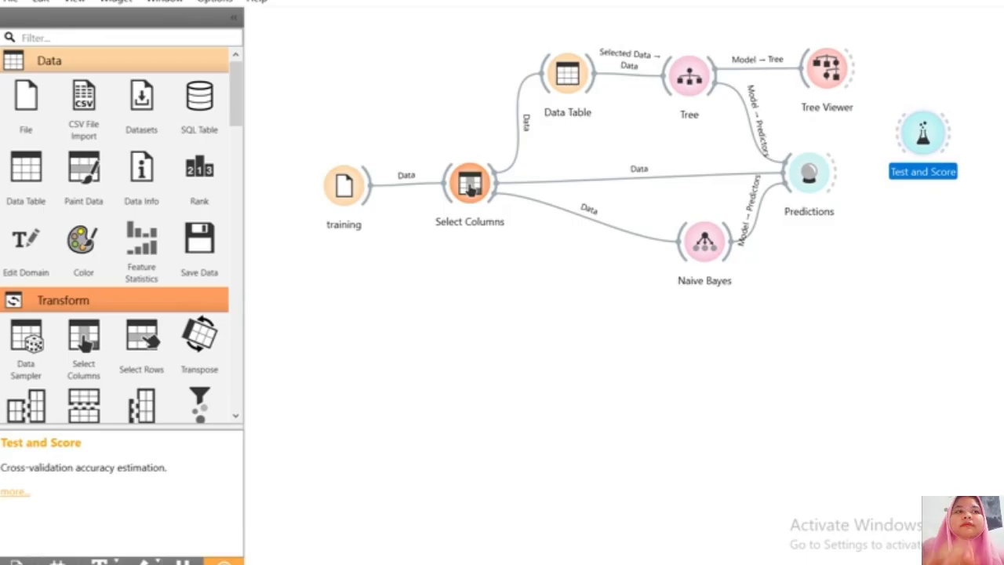
drag(922, 133, 952, 173)
Link Naive Bayes and Tree as learners to Test and Score, and check its evaluation window.
drag(734, 240, 934, 173)
drag(716, 73, 949, 172)
double_click(952, 172)
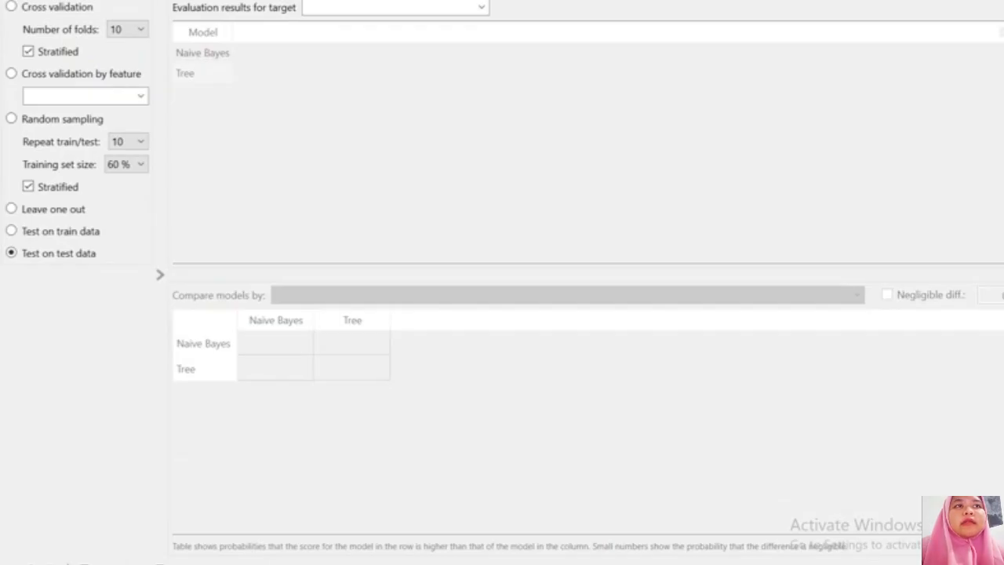
key(Escape)
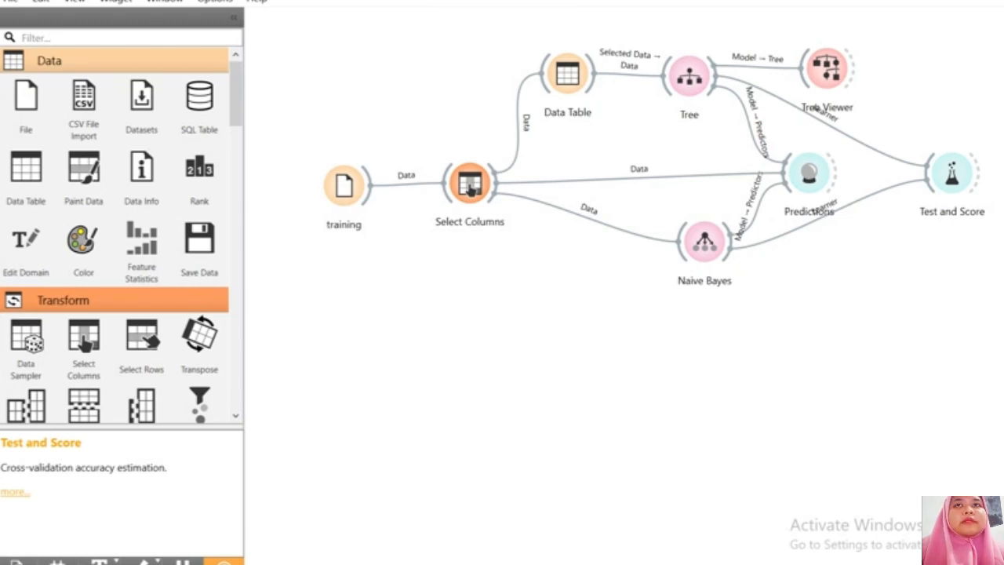
right_click(311, 367)
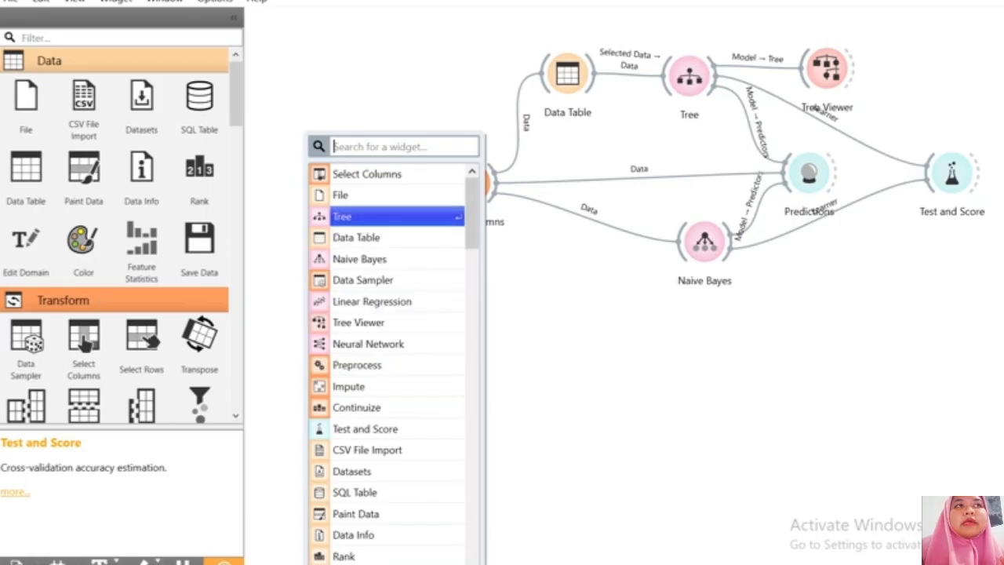
key(Return)
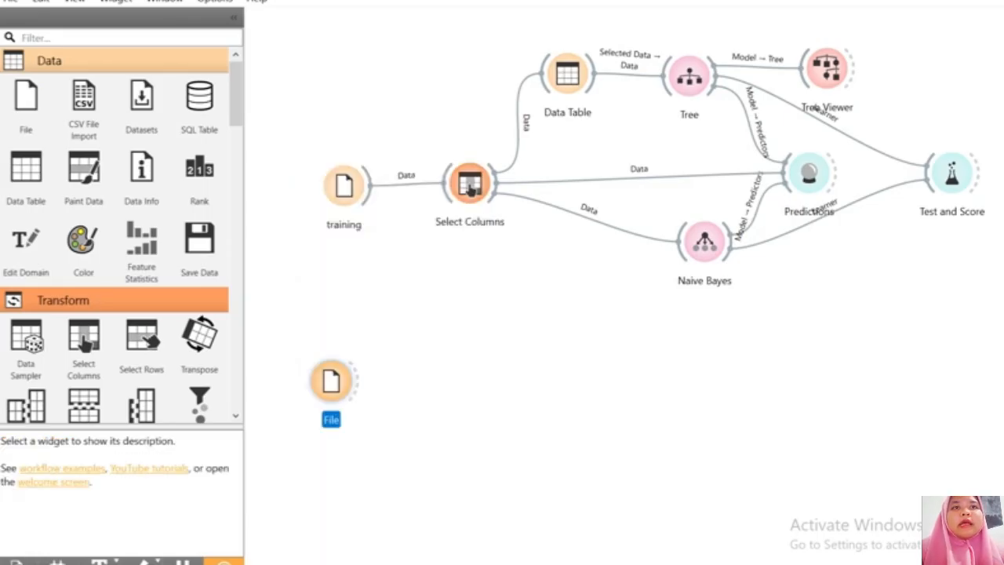
key(Delete)
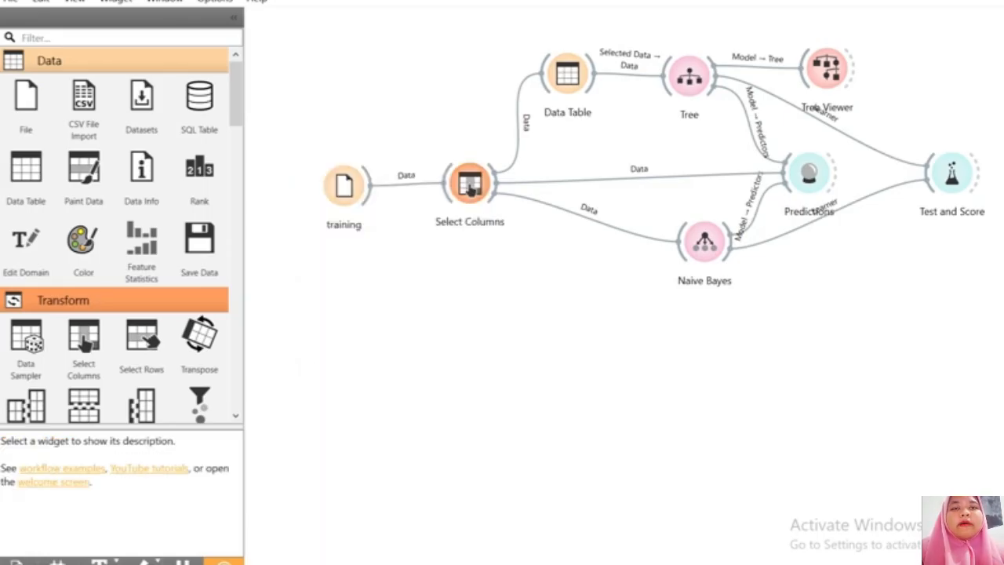
Add a File widget to the empty canvas area below training and rename it test.
right_click(326, 411)
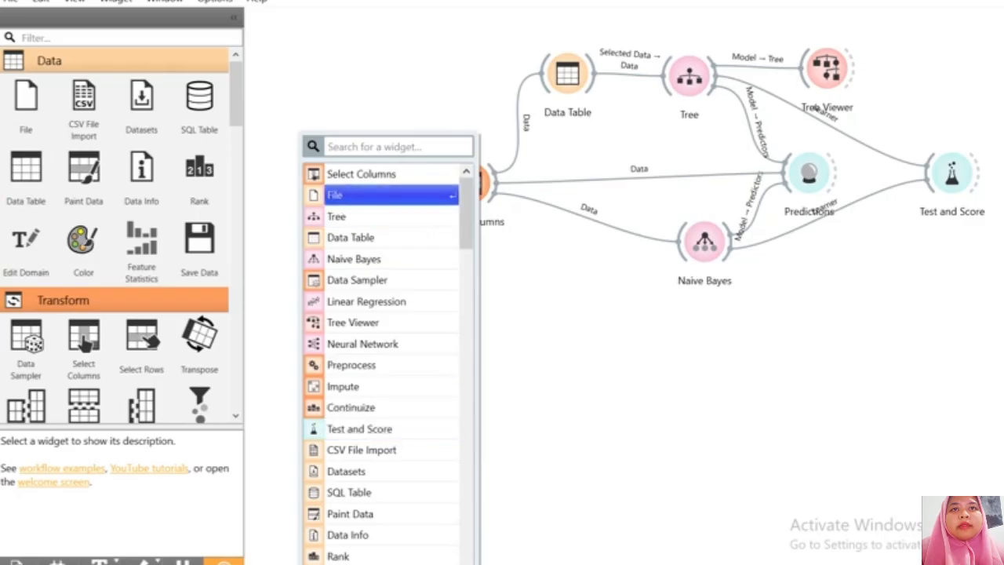
click(337, 195)
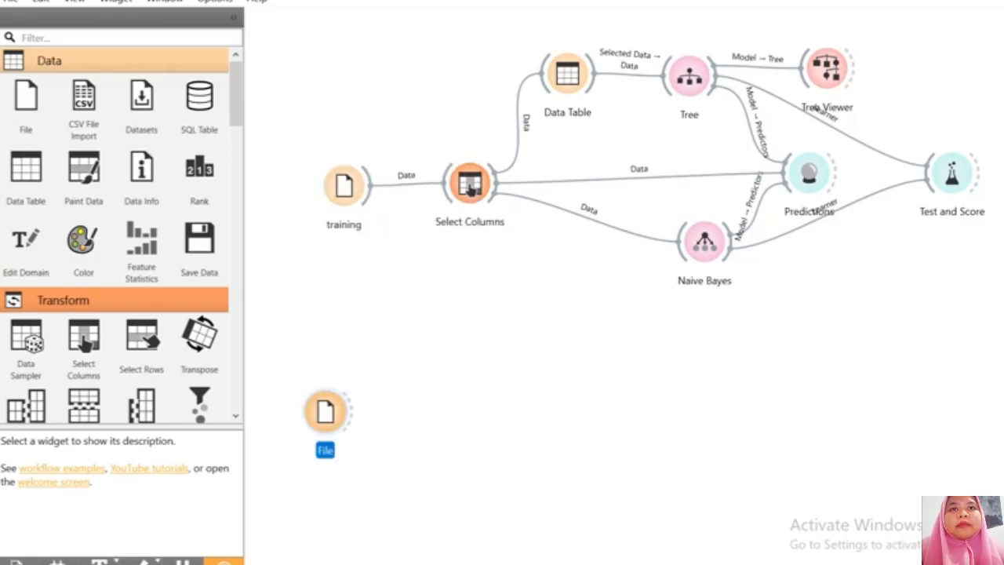
right_click(323, 406)
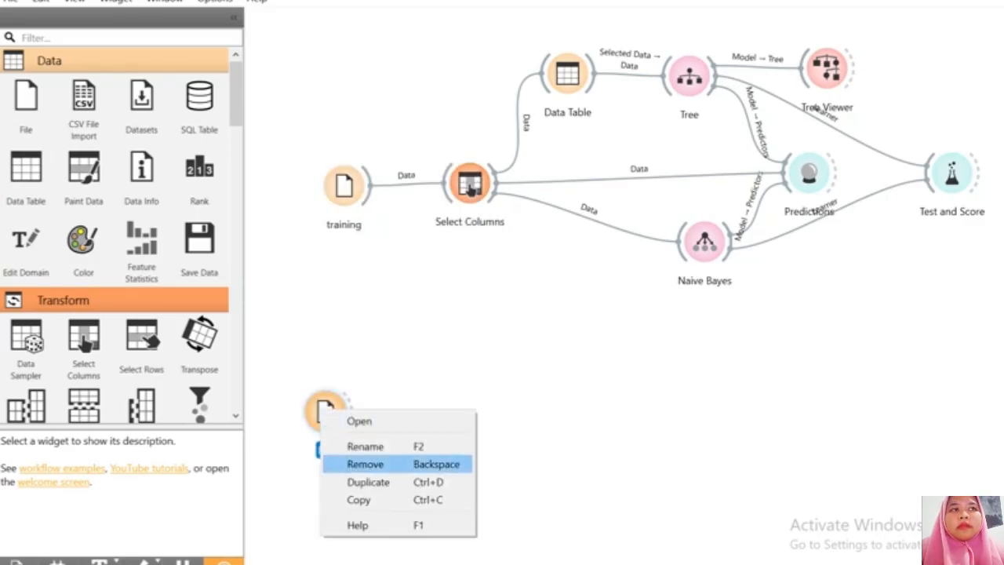
click(349, 447)
text(te)
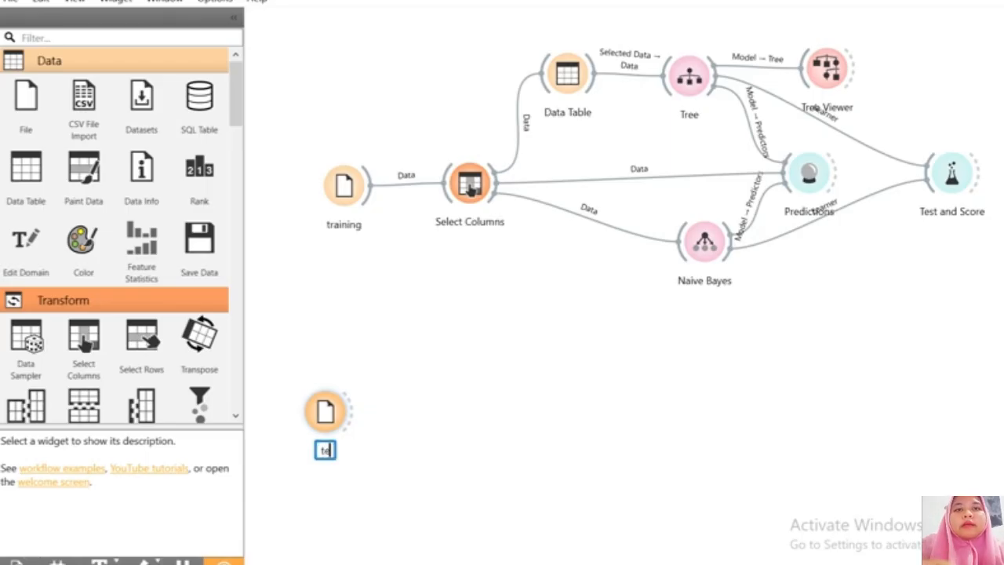
text(st)
key(Return)
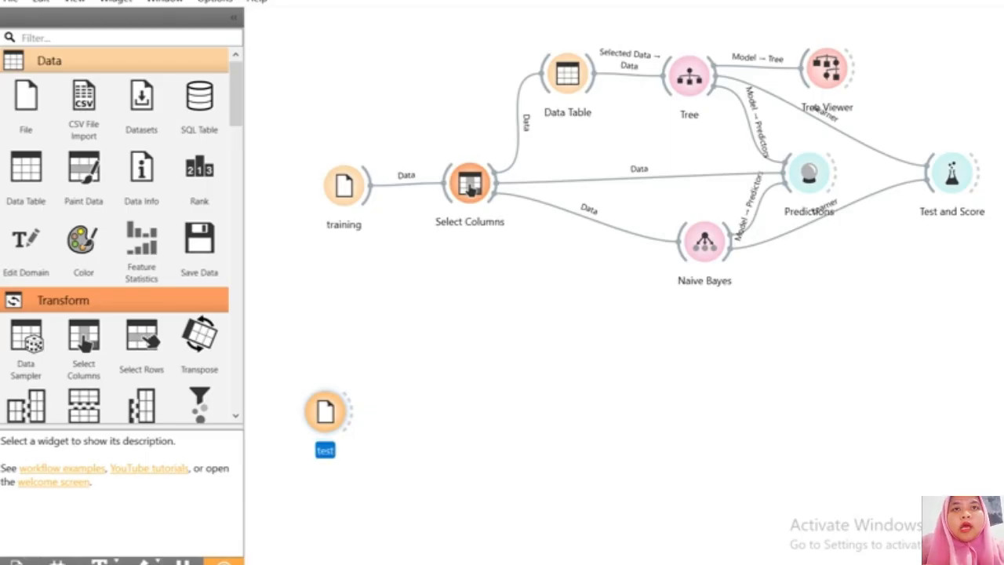
Load dbd_test.csv from the dbd_test folder in Documents into the test widget and check its columns.
double_click(325, 411)
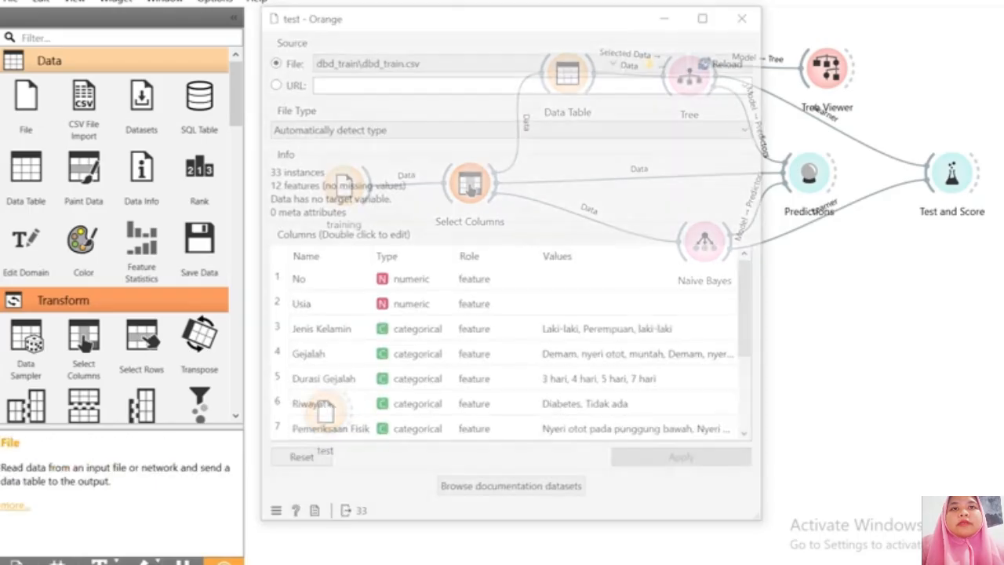
click(657, 59)
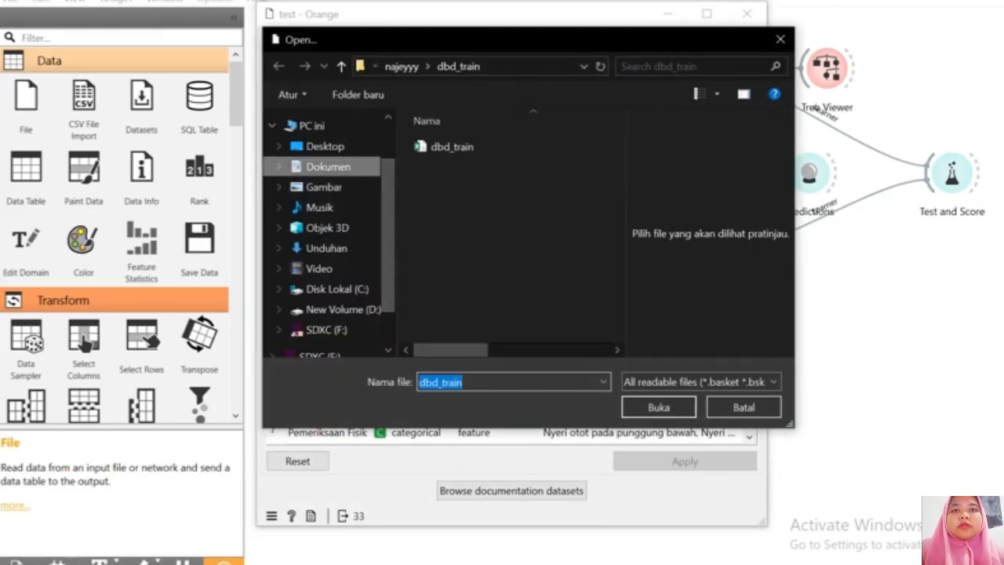
click(328, 166)
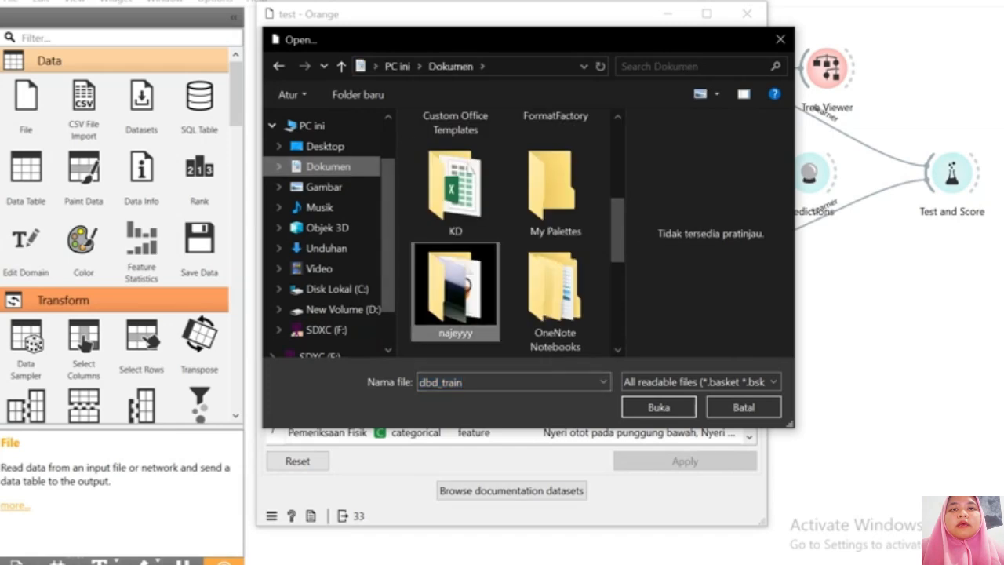
double_click(448, 291)
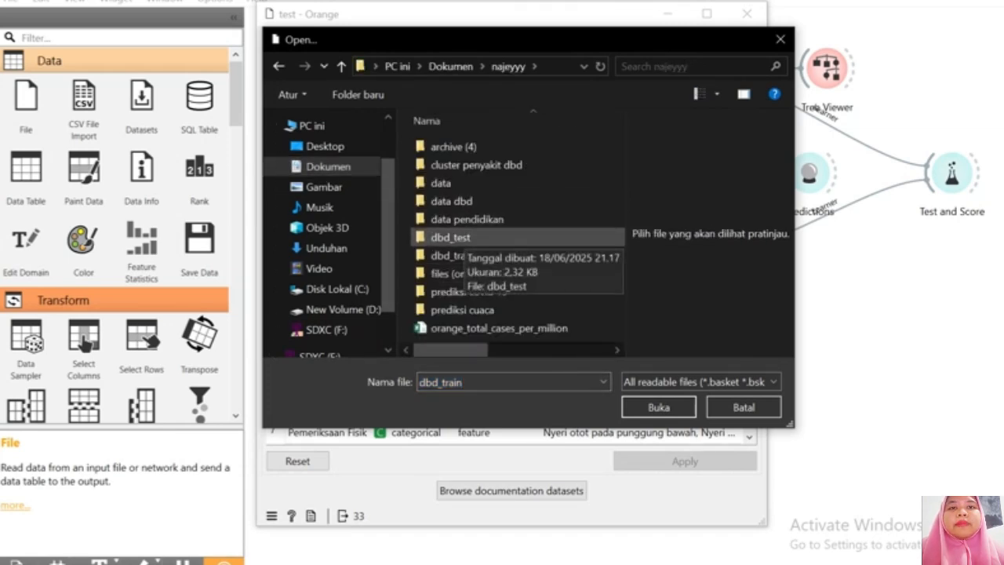
double_click(461, 237)
click(445, 148)
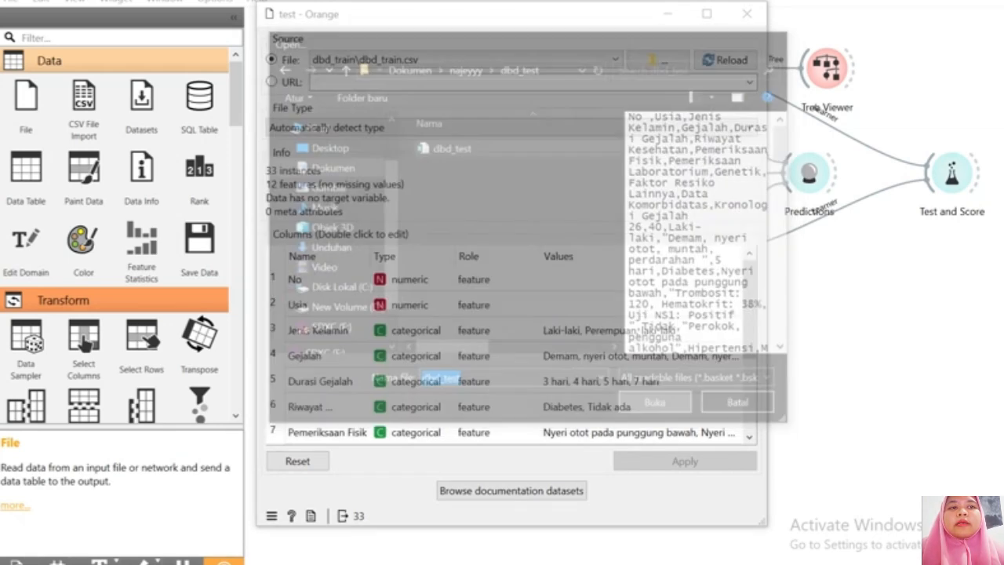
click(659, 407)
scroll(510, 353, down, 3)
scroll(509, 353, up, 3)
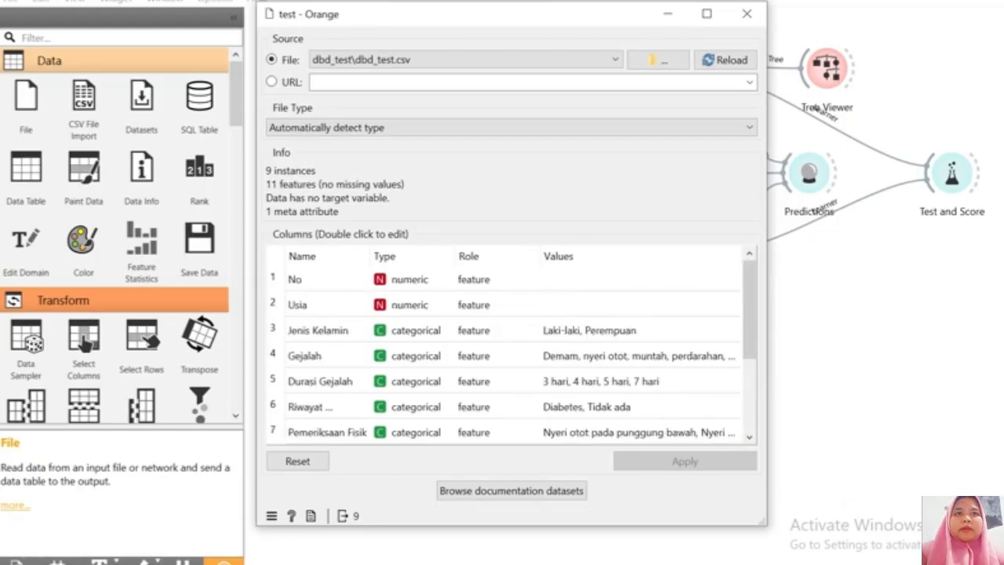
click(747, 13)
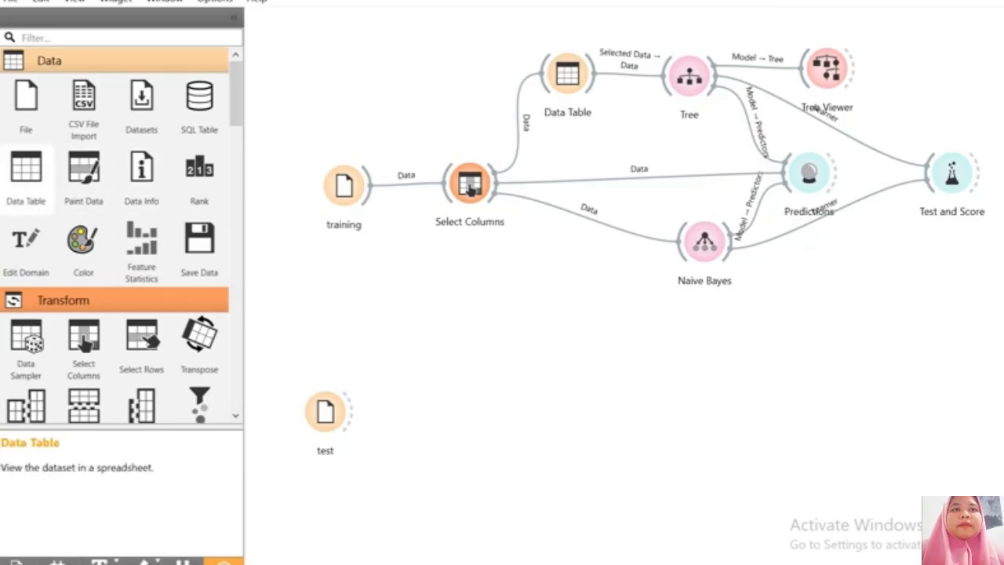
Connect a new Data Table to test and view its rows with numeric value visualization turned off.
click(26, 169)
drag(351, 410, 453, 411)
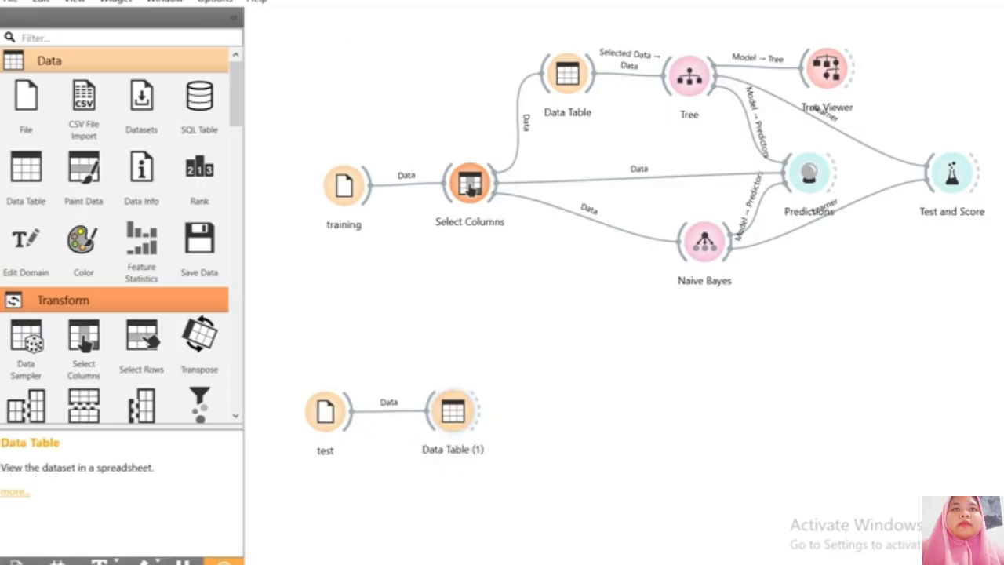
double_click(453, 412)
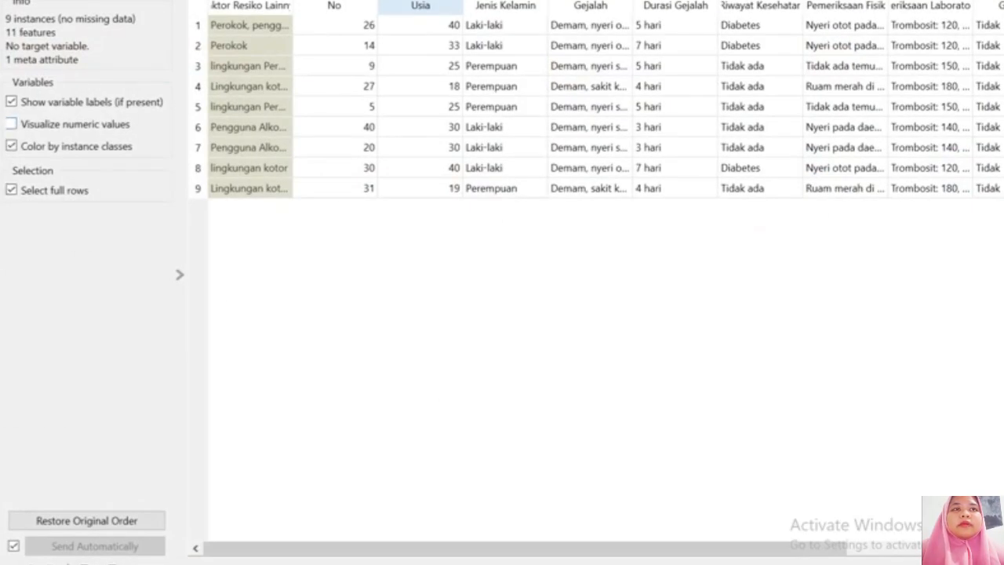
click(11, 123)
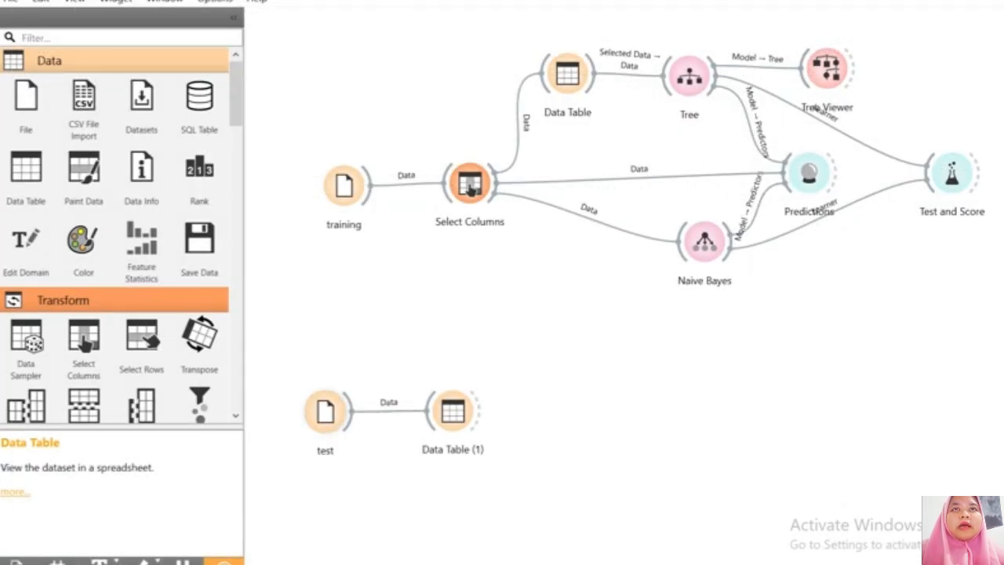
Link test as the data input of Predictions and view the Tree and Naive Bayes predictions for the test rows.
drag(353, 409, 784, 174)
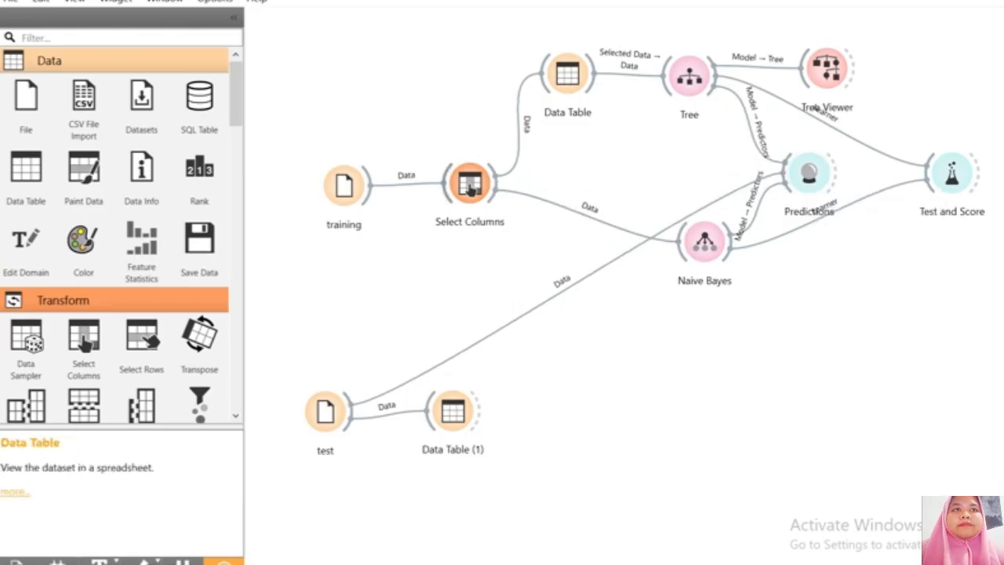
double_click(808, 174)
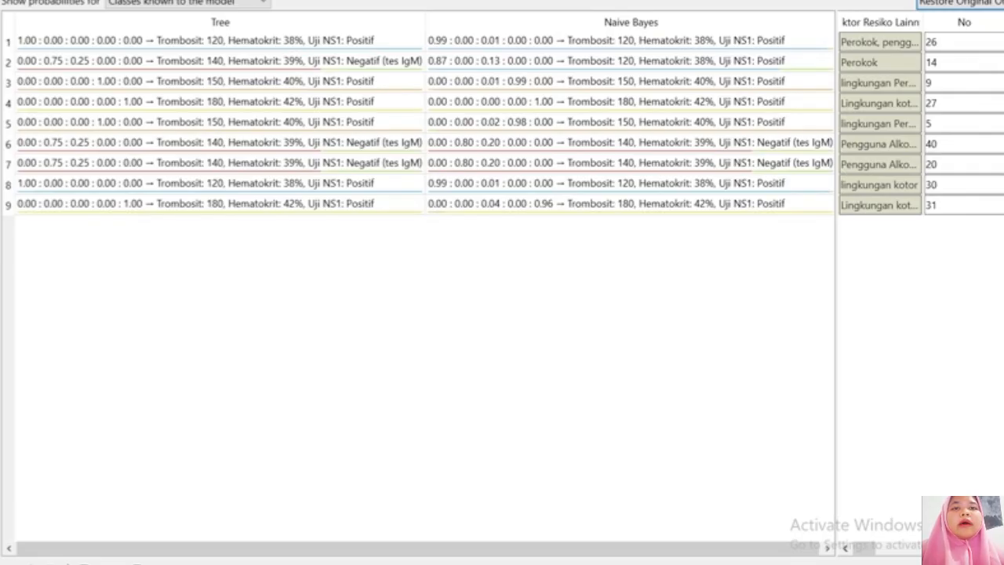
click(329, 62)
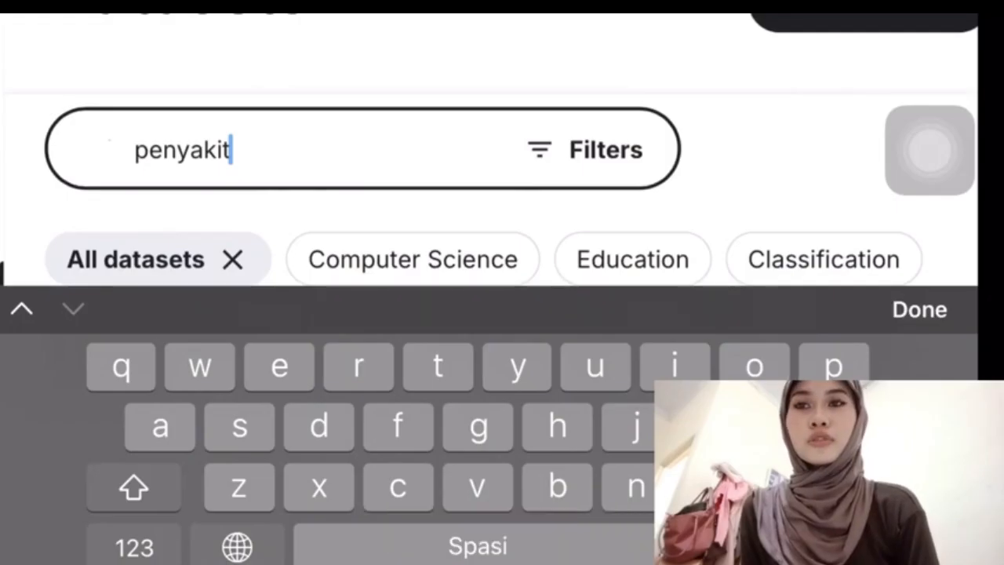
Search Kaggle's datasets for "penyakit" and browse the listed results.
key(Return)
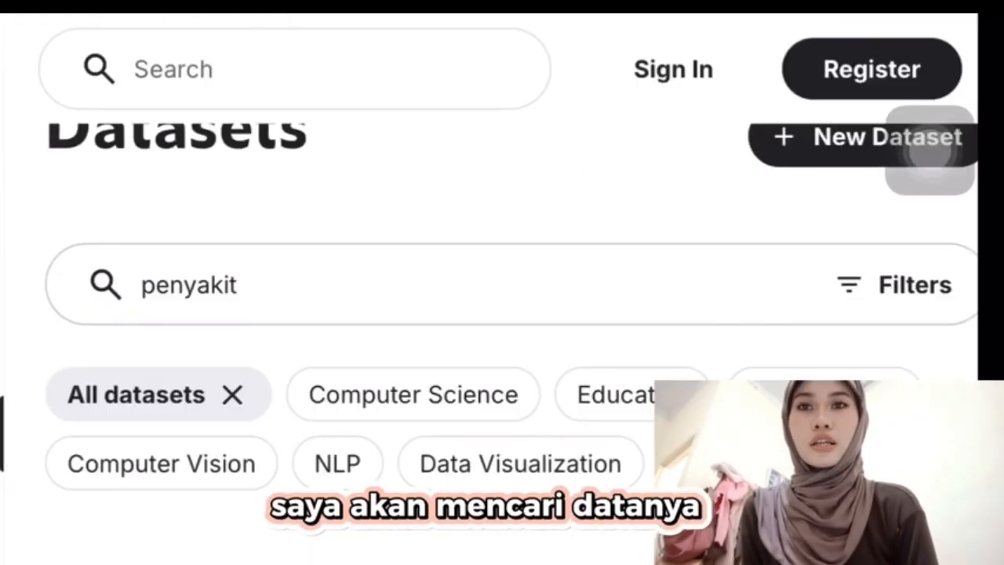
scroll(502, 314, down, 5)
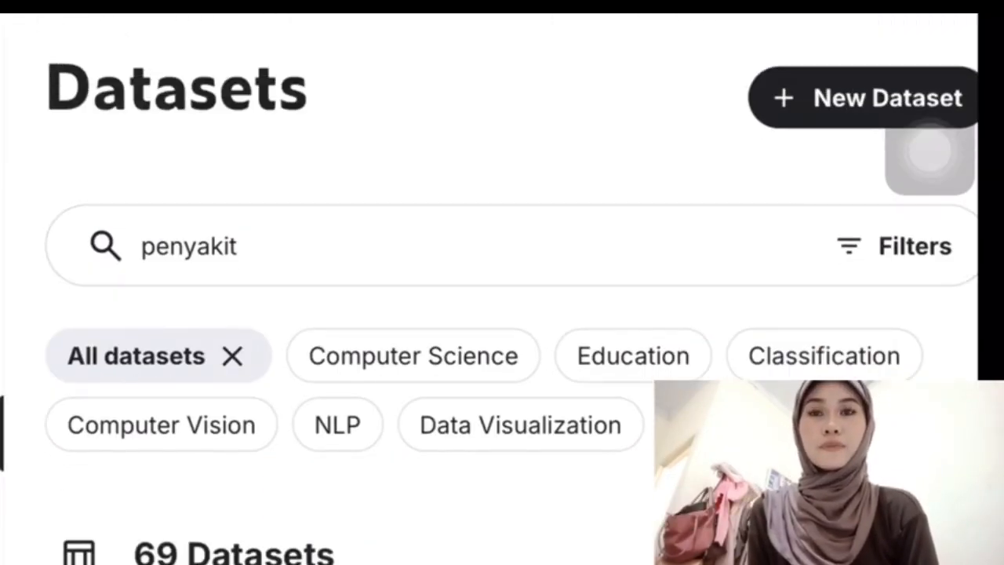
scroll(502, 353, down, 5)
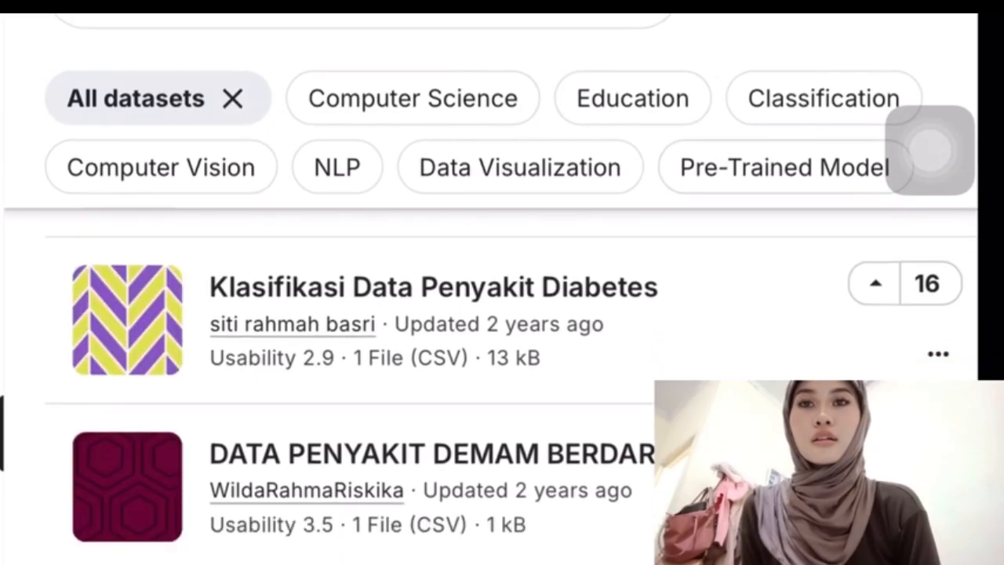
scroll(930, 149, down, 5)
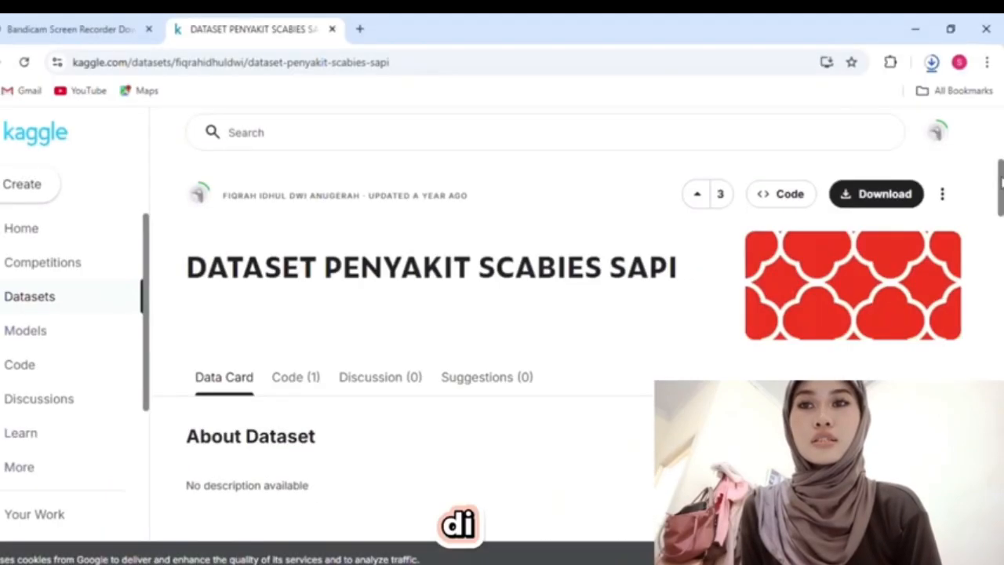
Review the data columns of DATASET PENYAKIT SCABIES SAPI on Kaggle and download SCABIES SAPII.csv.
scroll(1001, 225, down, 3)
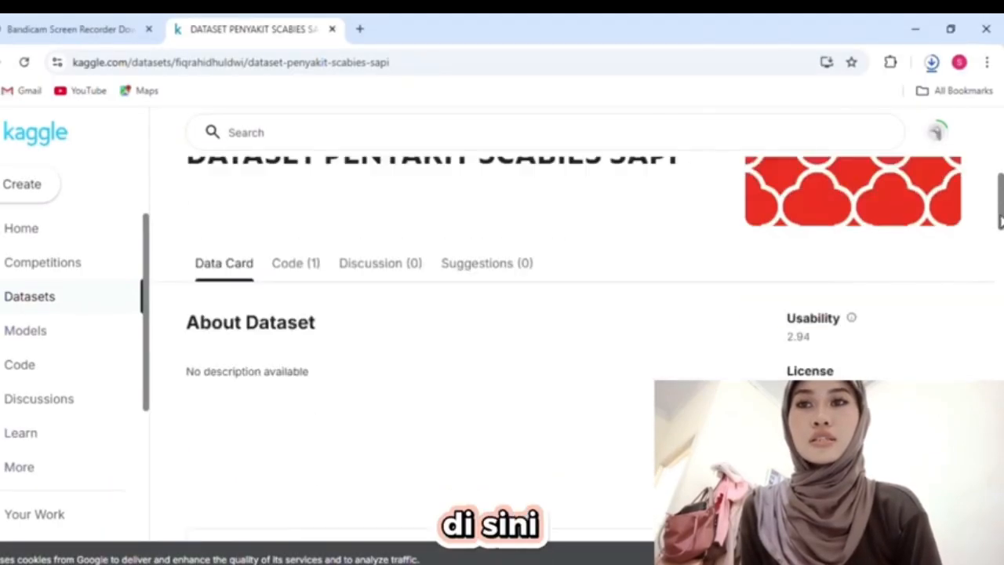
scroll(1001, 225, down, 8)
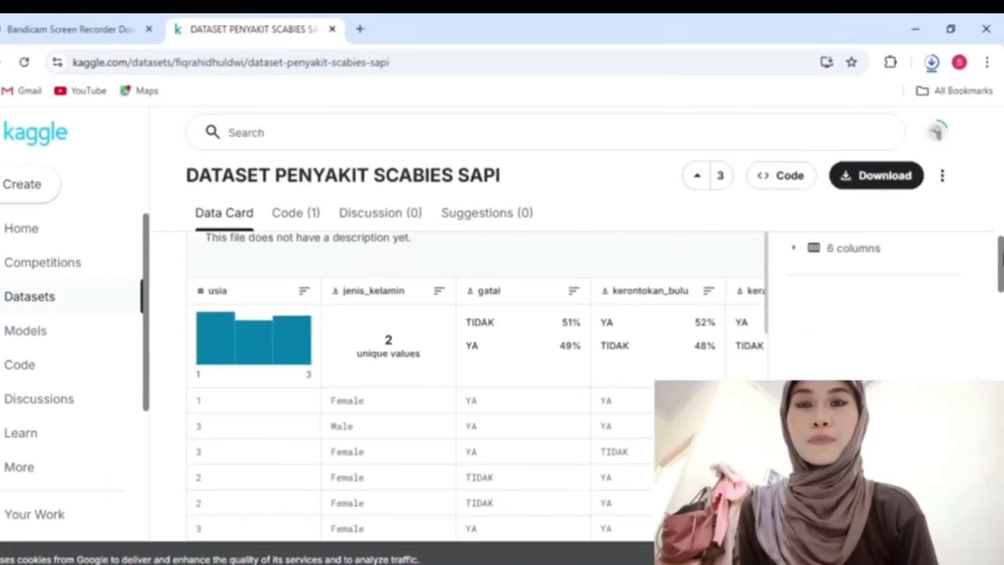
scroll(757, 330, up, 5)
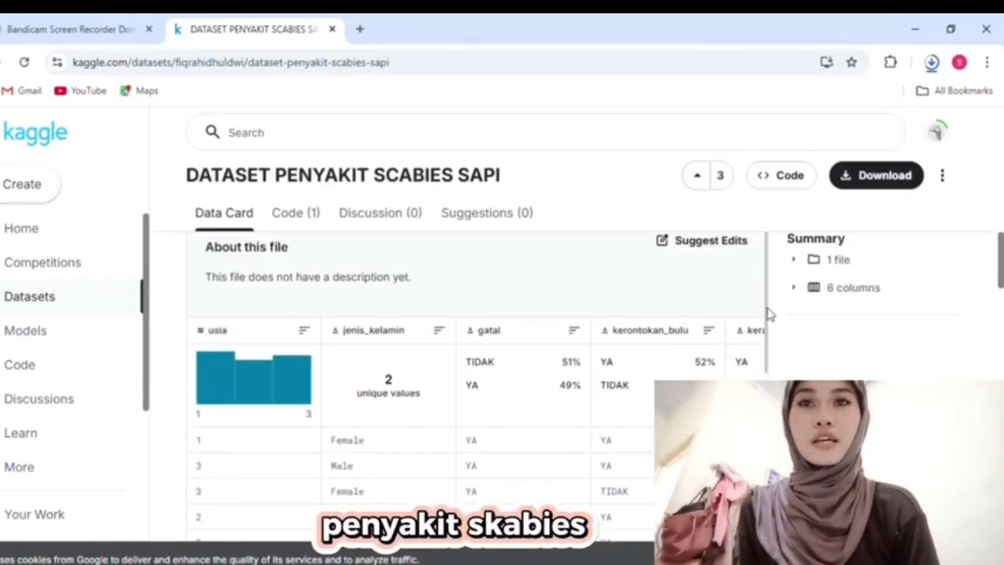
scroll(768, 321, down, 1)
scroll(769, 270, up, 2)
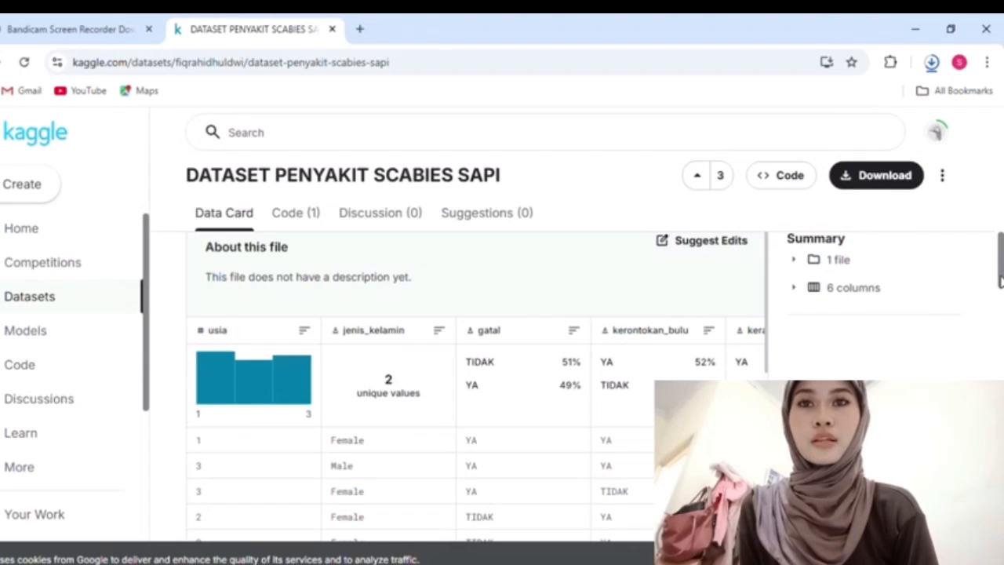
scroll(1001, 282, up, 2)
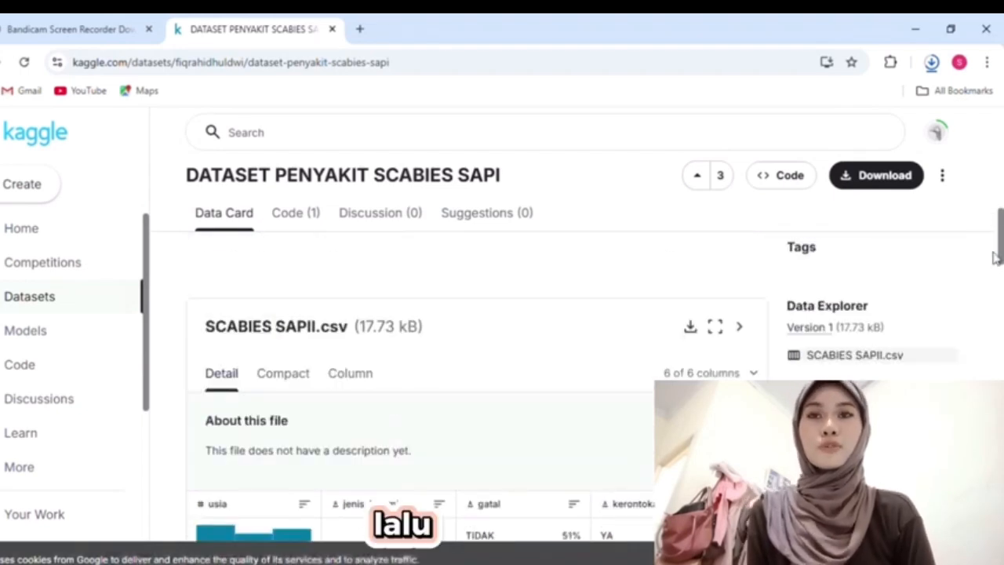
click(694, 332)
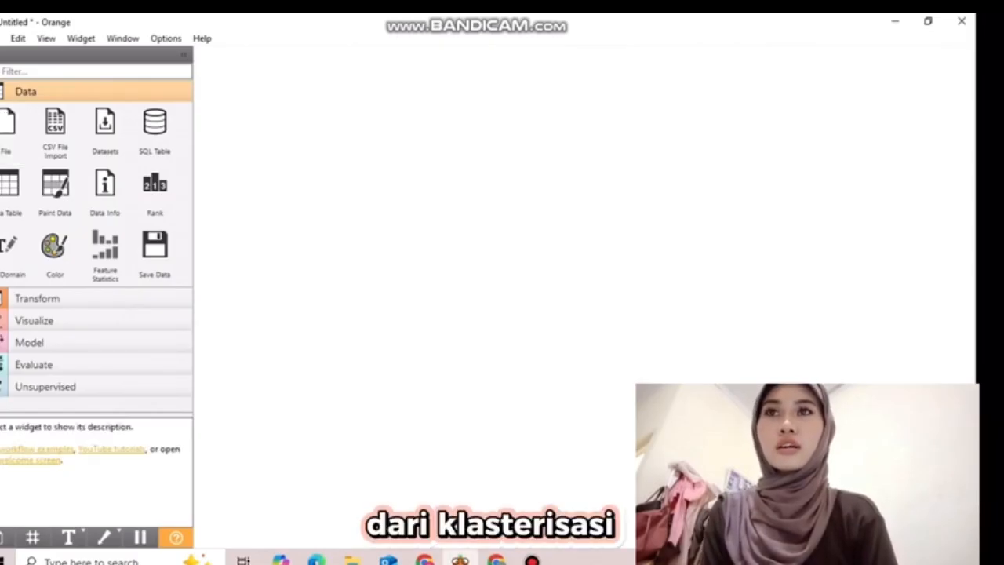
In Orange, add a File widget and load PENYAKIT SCABIES.csv from Downloads into it.
click(7, 130)
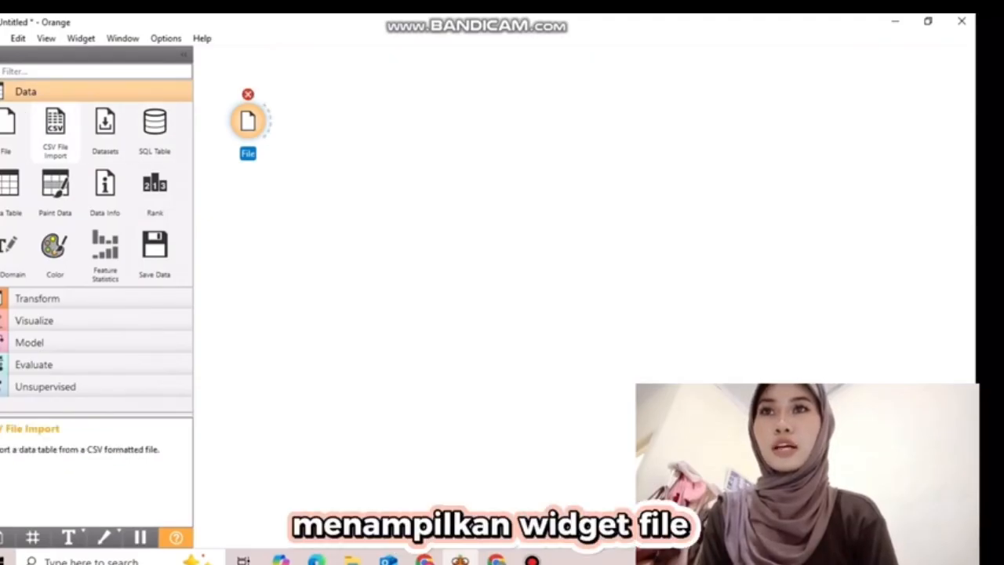
double_click(248, 122)
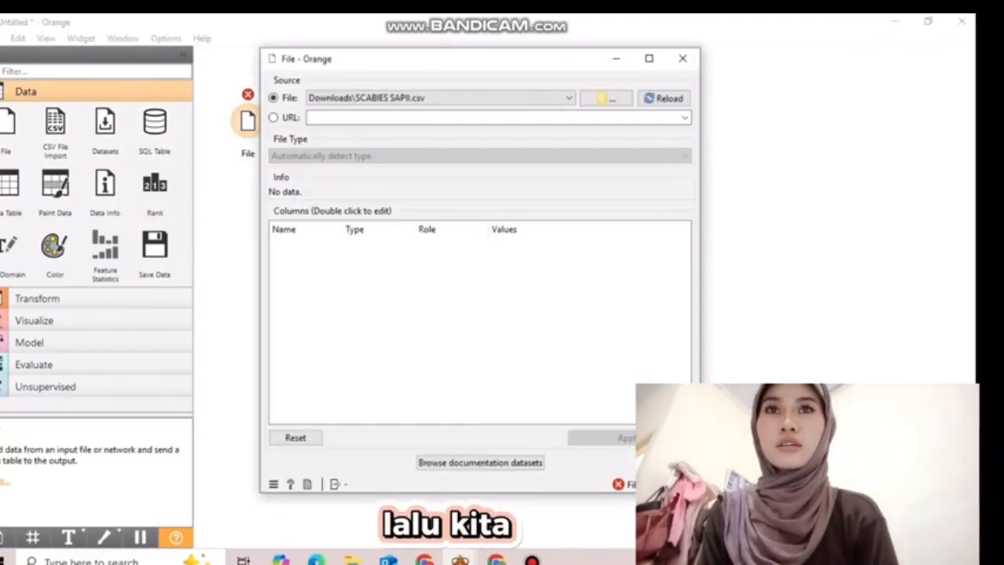
click(606, 98)
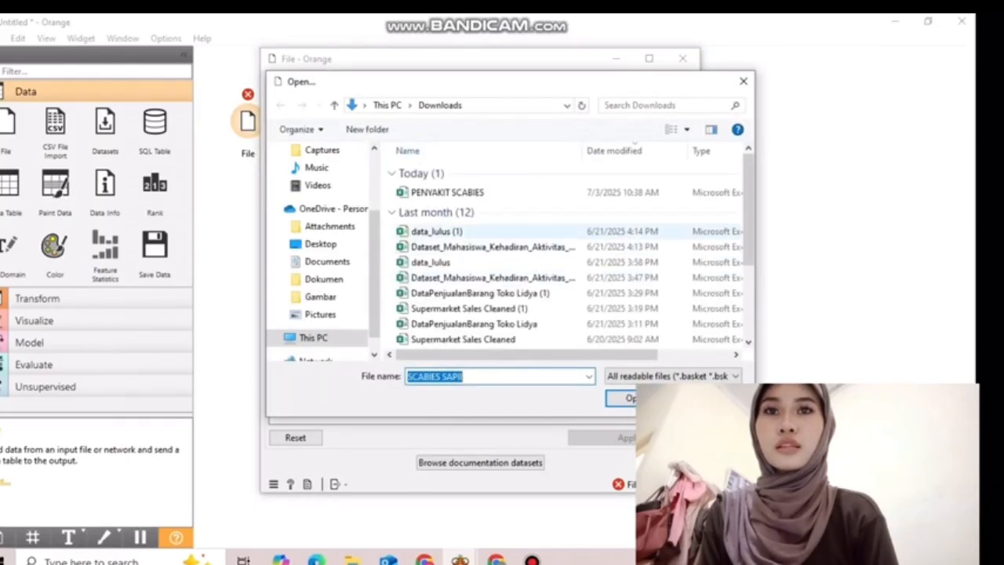
click(447, 192)
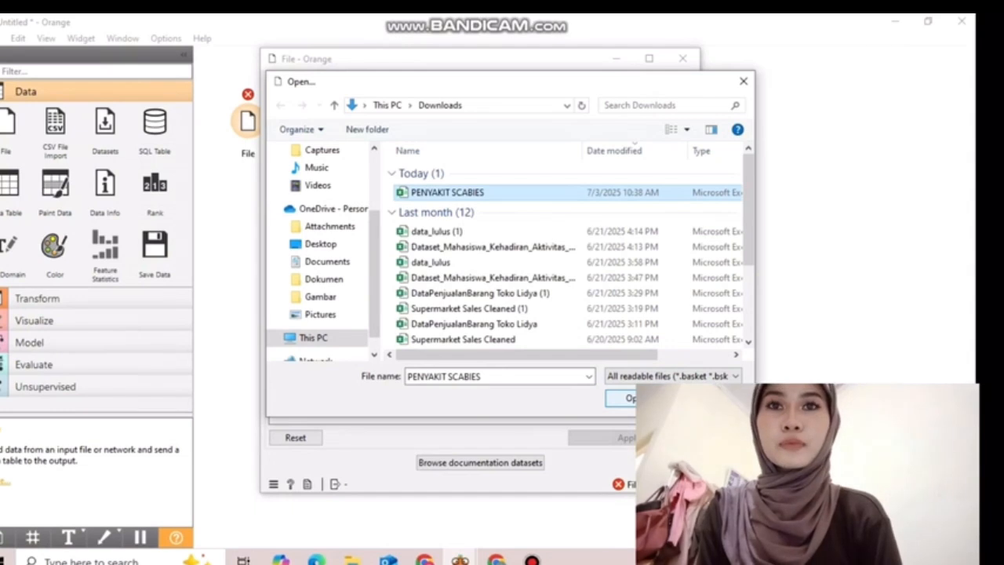
click(633, 399)
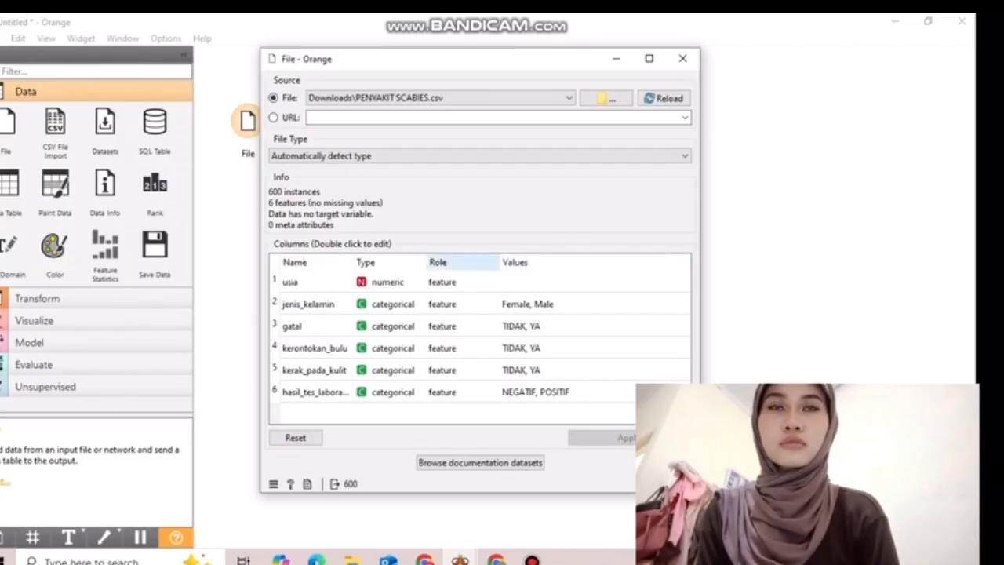
click(683, 58)
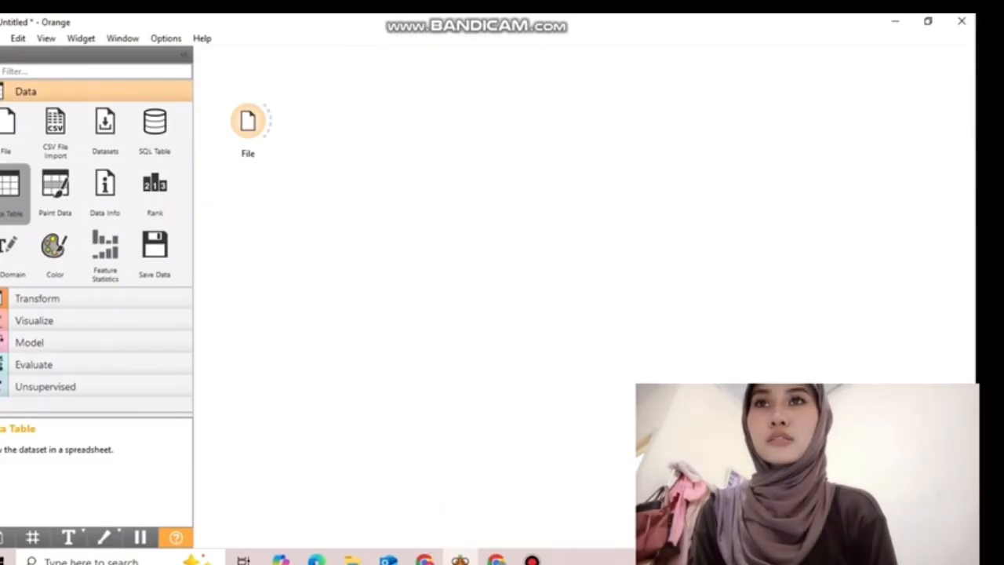
Add a Data Table widget, link File to it, and view the scabies dataset's rows.
drag(11, 192, 342, 83)
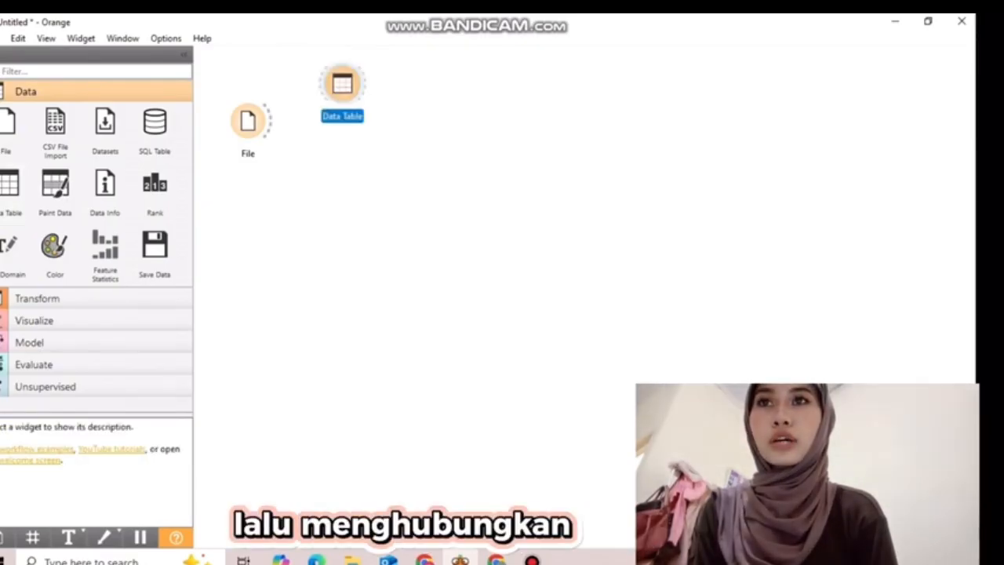
drag(269, 120, 329, 83)
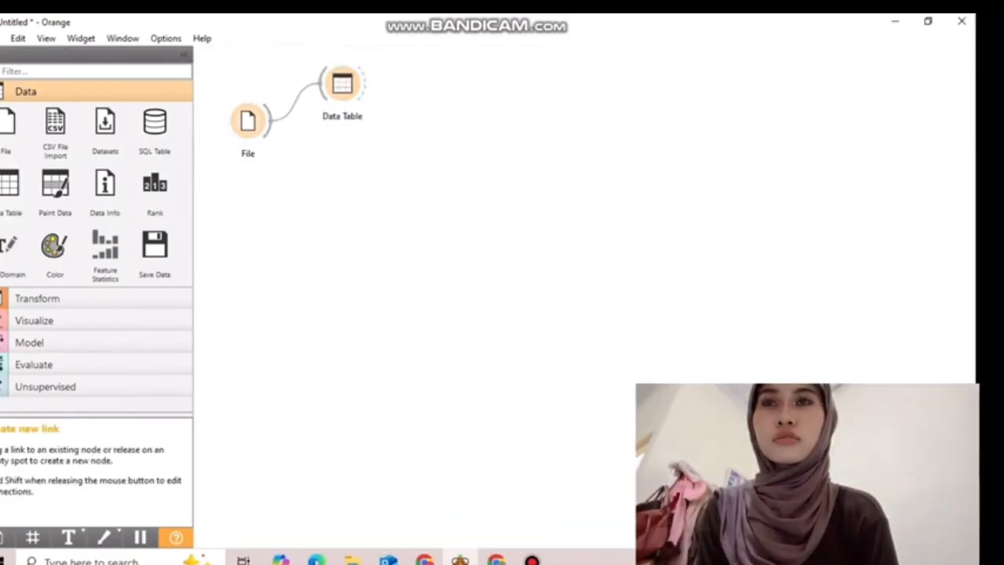
click(342, 83)
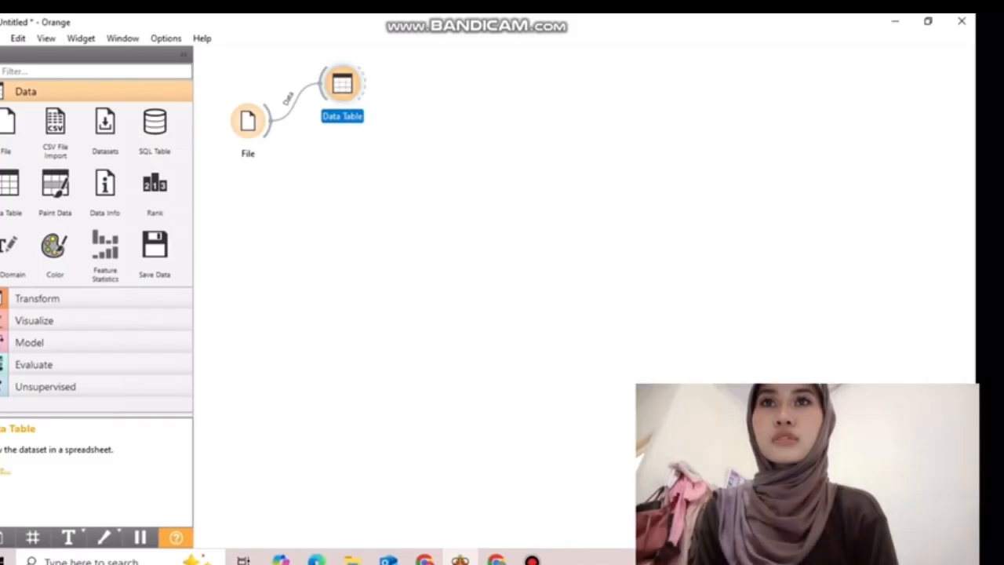
drag(342, 83, 448, 94)
double_click(447, 94)
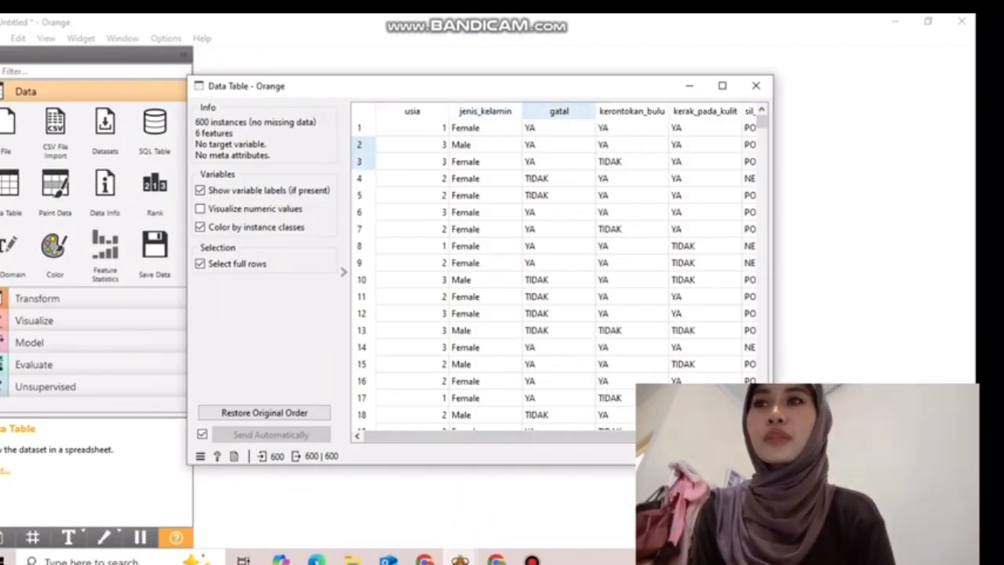
click(755, 85)
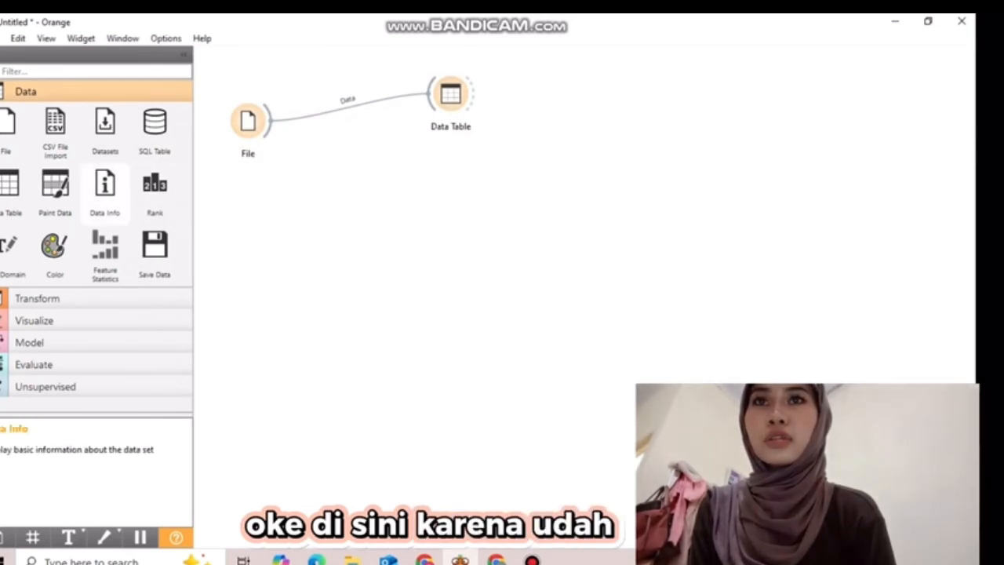
Attach a k-Means widget to the Data Table output and view its cluster settings.
drag(451, 94, 415, 95)
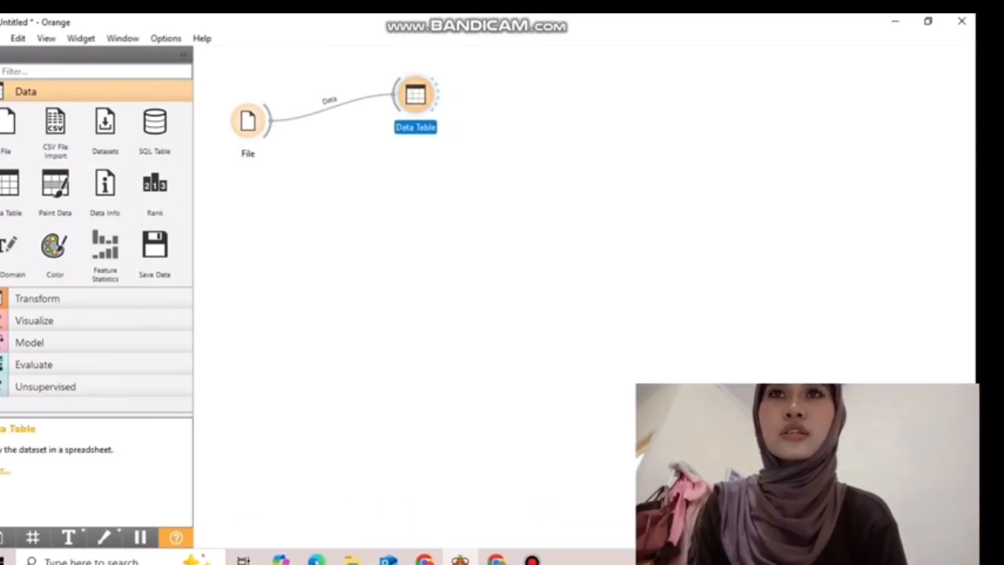
drag(440, 95, 530, 137)
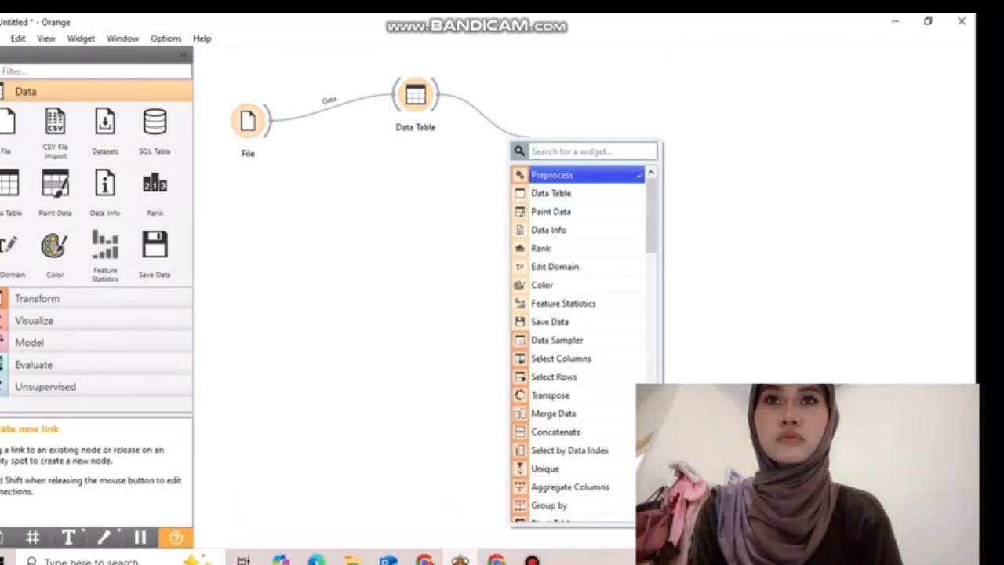
text(k)
key(Down)
key(Return)
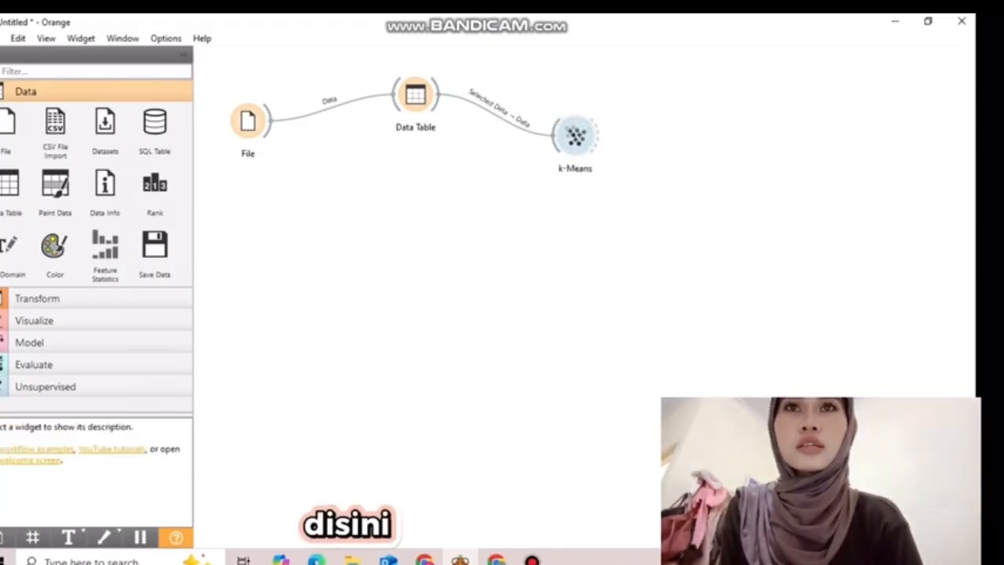
double_click(575, 135)
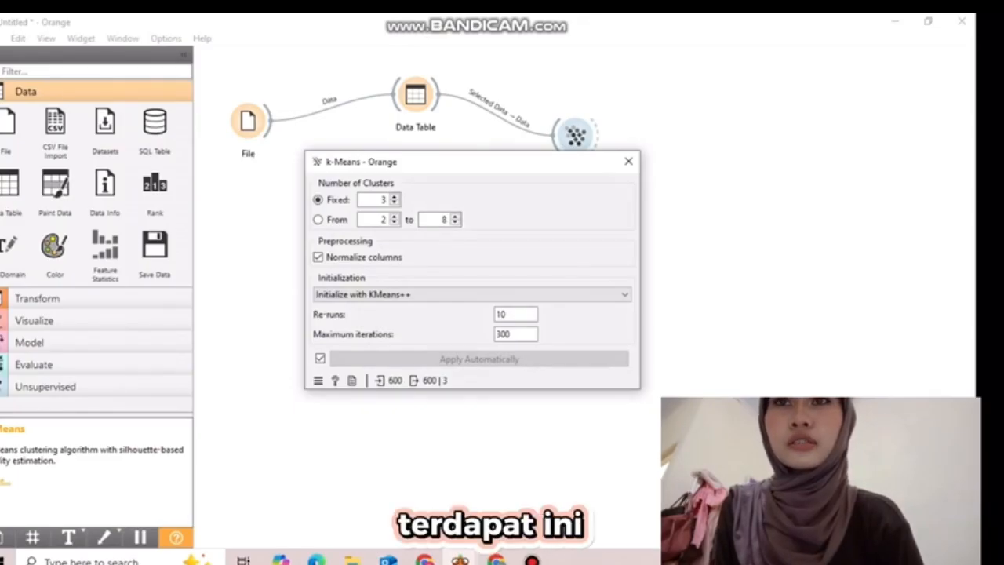
click(629, 161)
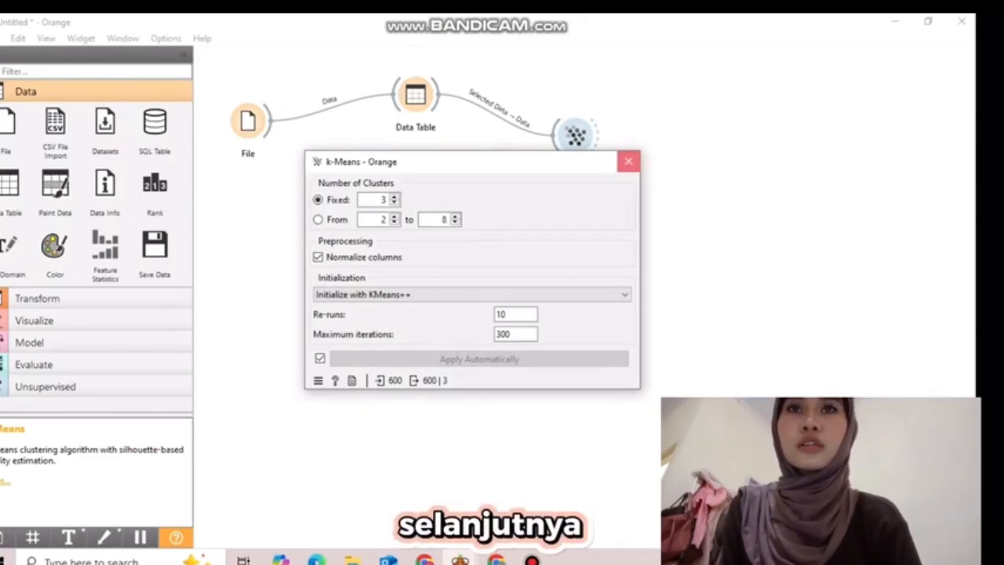
Attach a Scatter Plot widget to the k-Means output and open its plot.
drag(599, 138, 664, 167)
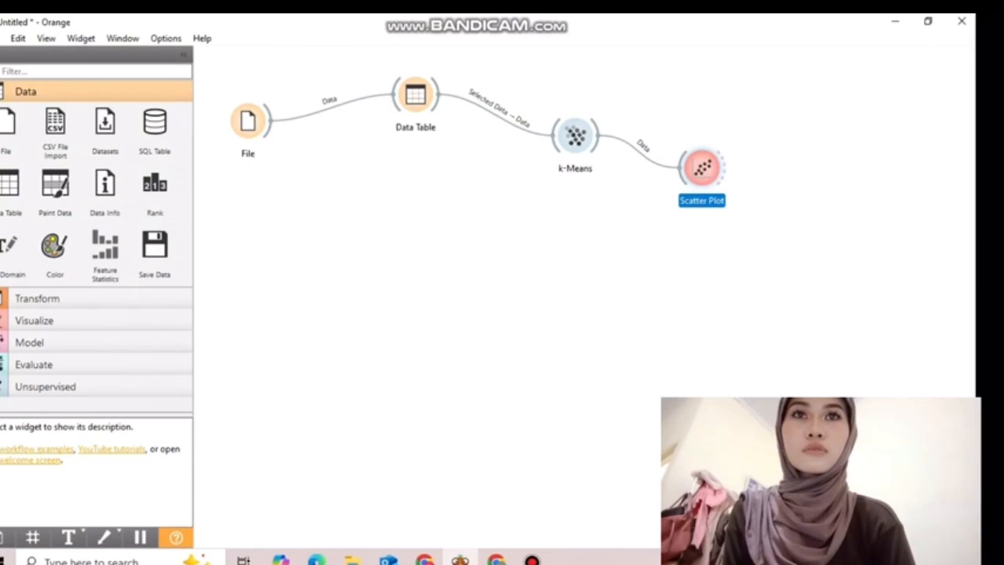
click(706, 263)
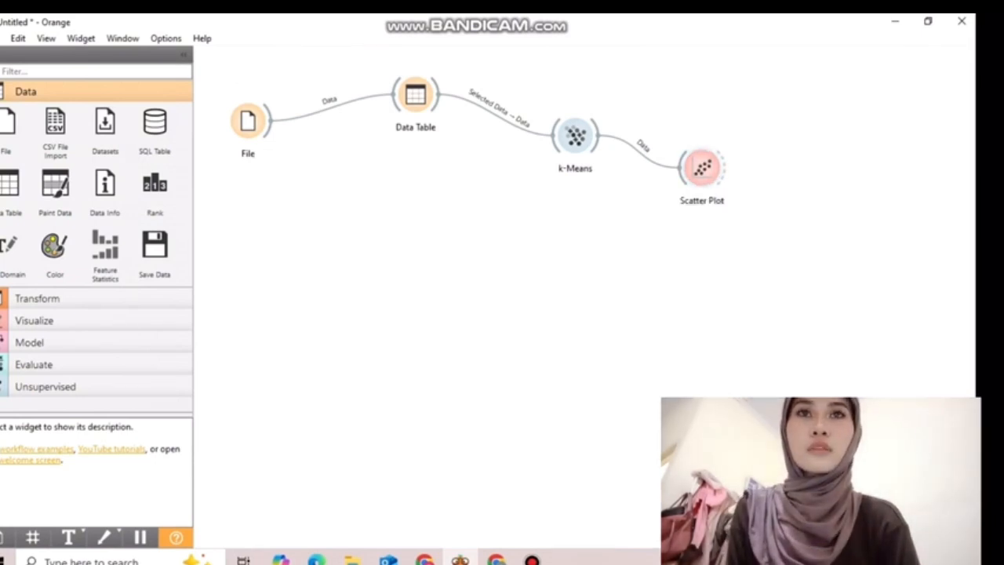
double_click(703, 167)
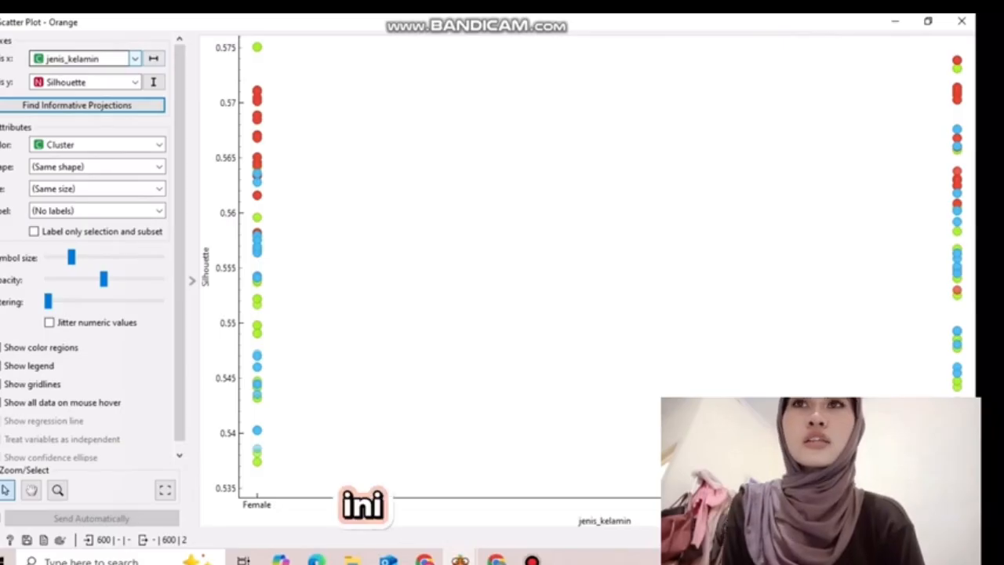
Plot usia on the x axis, trying jenis_kelamin and usia in turn on the y axis.
click(134, 59)
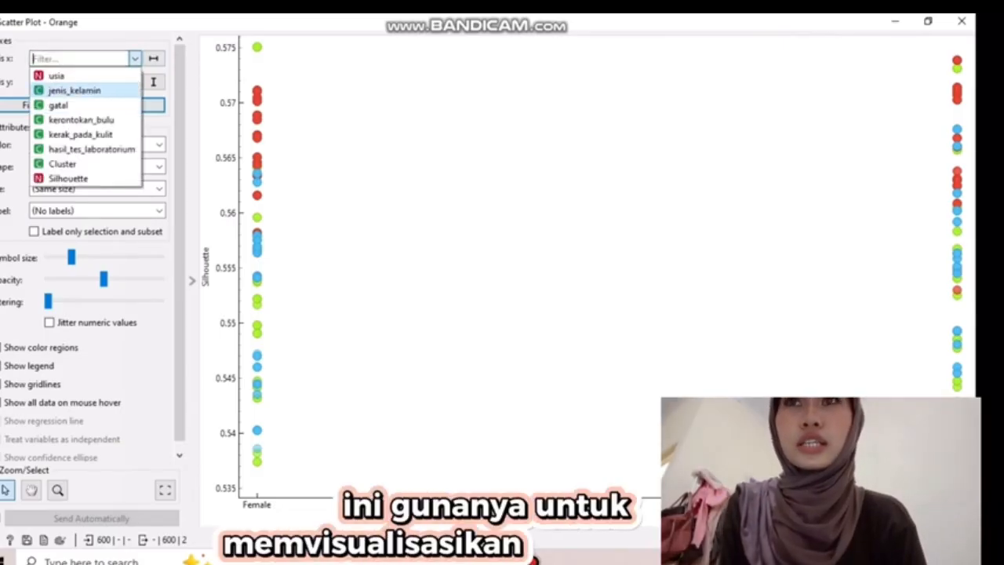
click(56, 76)
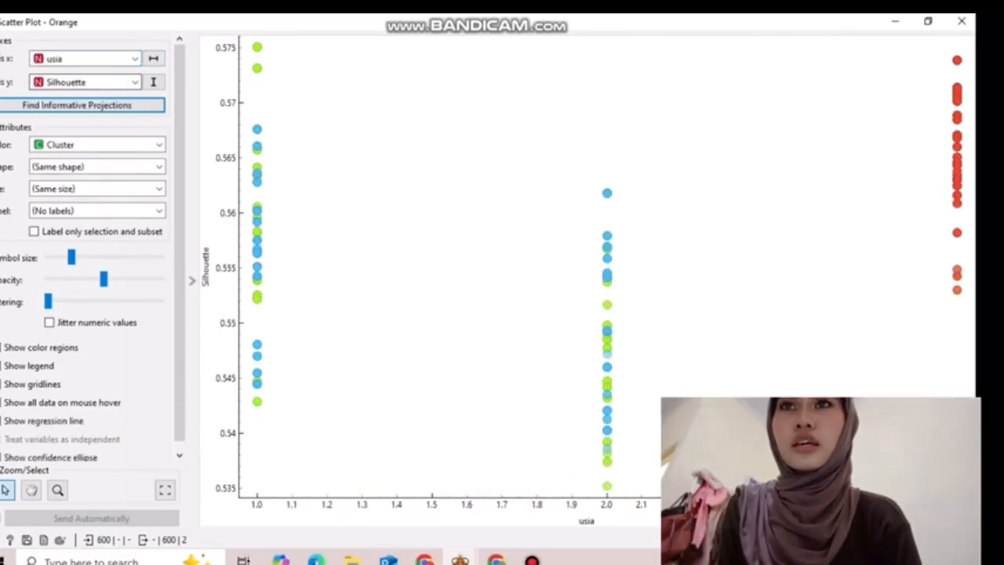
click(135, 82)
click(57, 109)
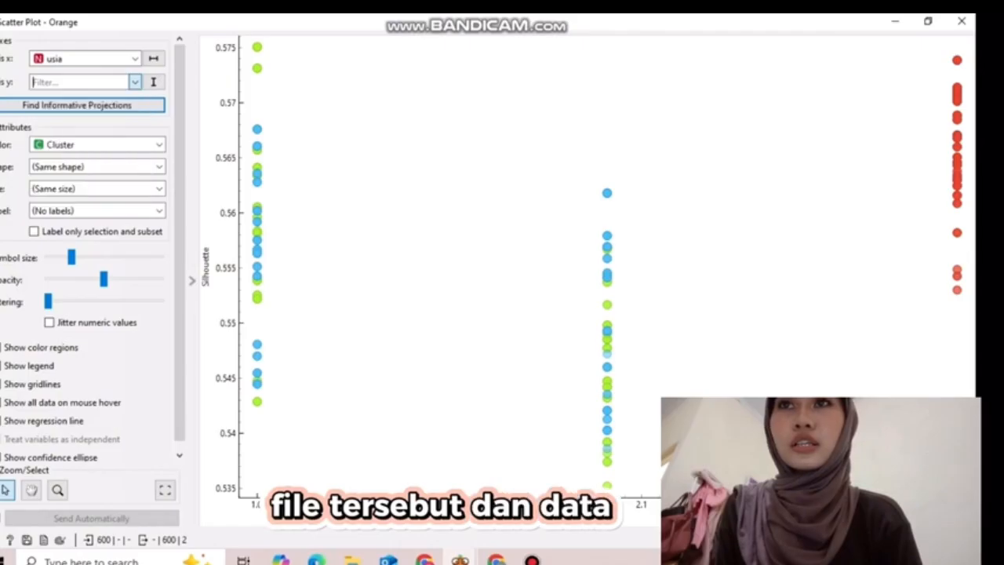
click(135, 81)
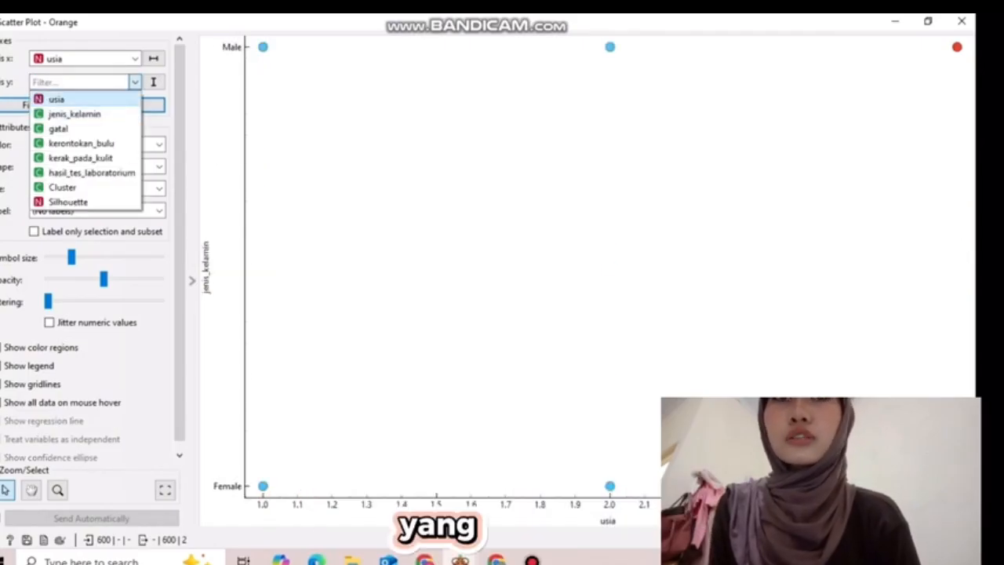
click(57, 100)
Find informative projections for the scatter plot and try gatal and Silhouette on the y axis against kerontokan_bulu.
click(77, 105)
click(135, 59)
click(581, 90)
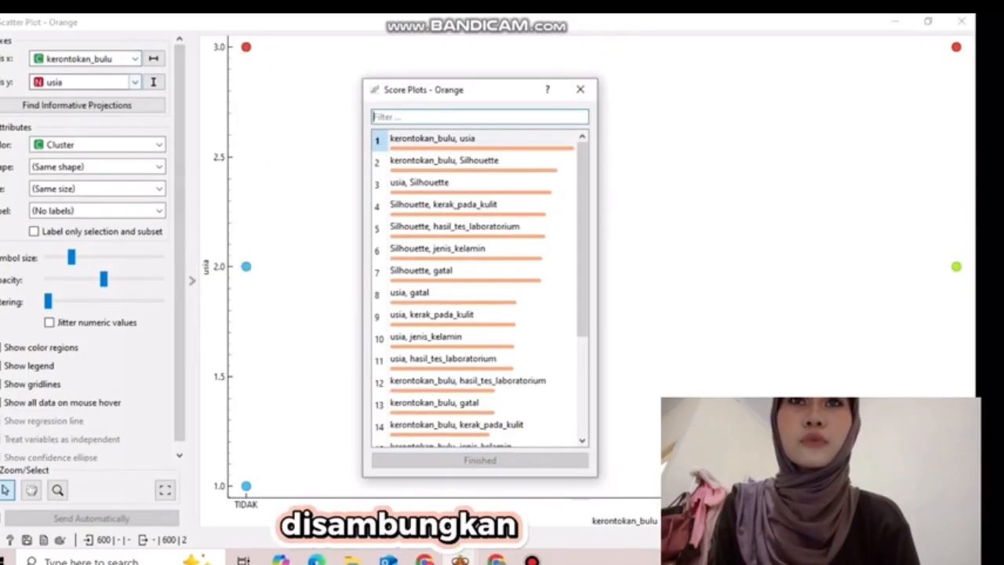
click(135, 81)
click(56, 128)
click(135, 82)
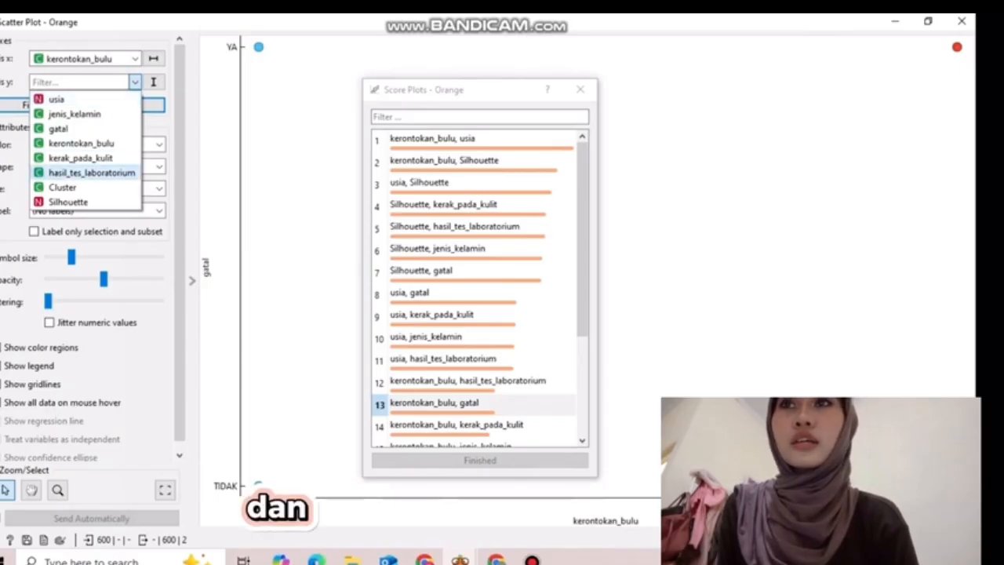
click(69, 202)
Plot jenis_kelamin on the x axis against Cluster on the y axis and close the projection scores.
click(135, 82)
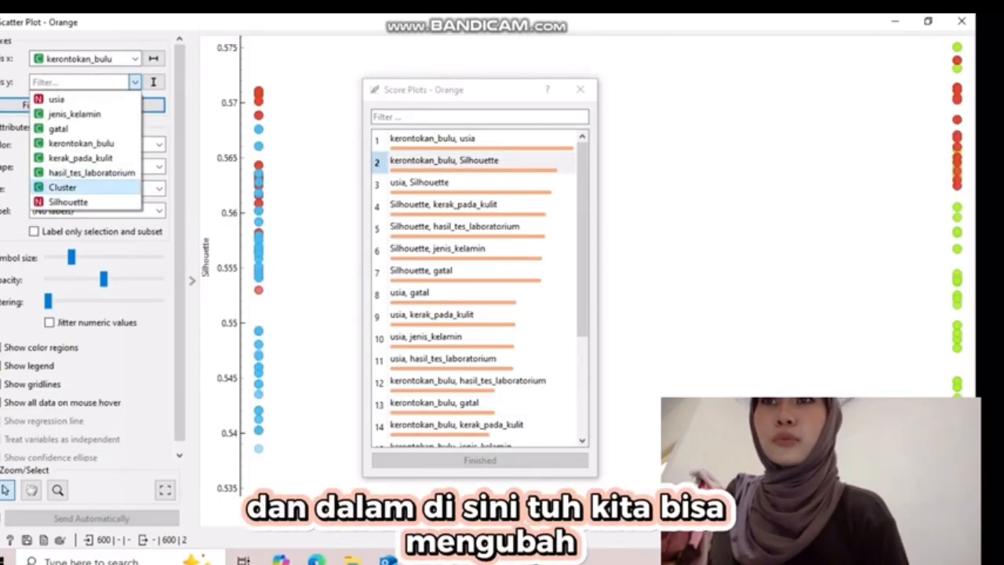
click(62, 187)
click(135, 59)
click(75, 90)
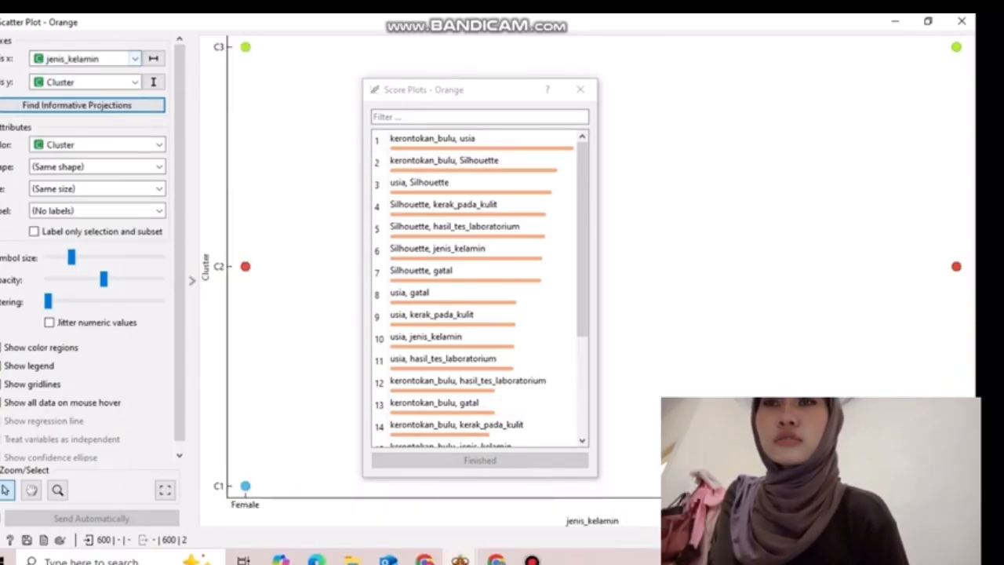
click(580, 89)
Try hasil_tes_laboratorium and usia on the x axis, with gatal and hasil_tes_laboratorium on the y axis.
click(135, 59)
click(92, 149)
click(135, 82)
click(63, 128)
click(135, 82)
click(79, 172)
click(135, 82)
click(79, 170)
click(135, 58)
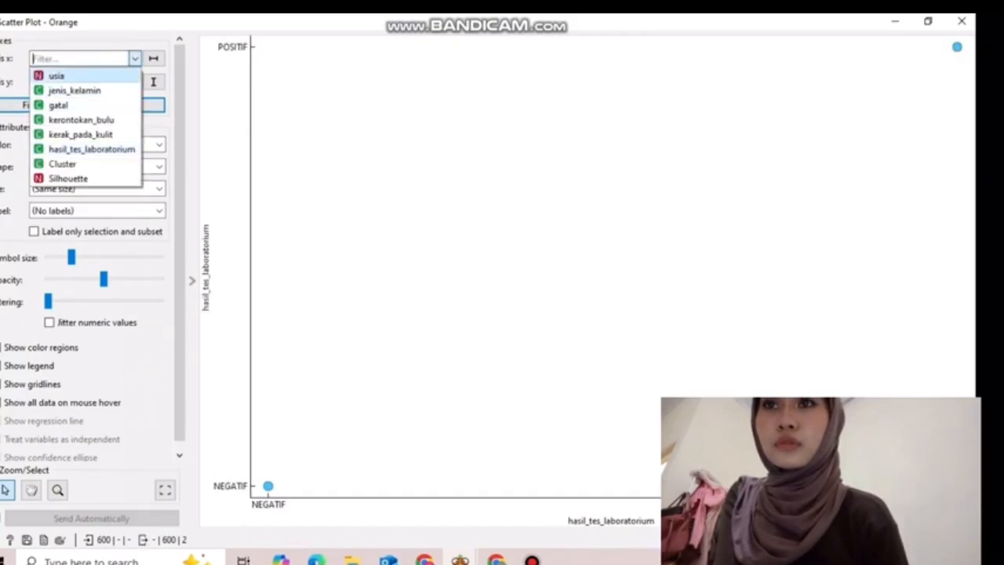
click(56, 76)
Plot Cluster on the x axis against Silhouette on the y axis and reduce the symbol size.
click(135, 59)
click(62, 164)
click(135, 82)
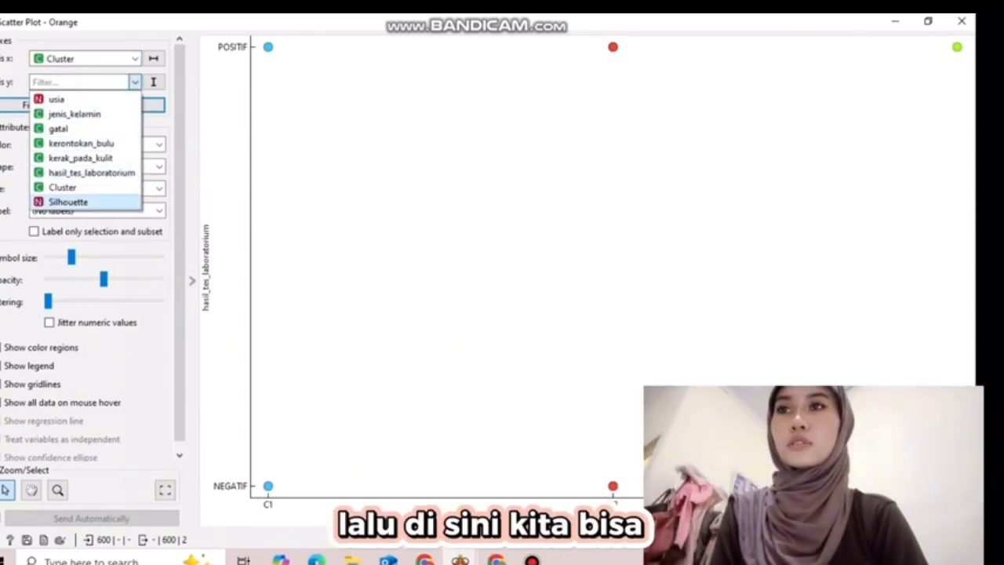
click(69, 202)
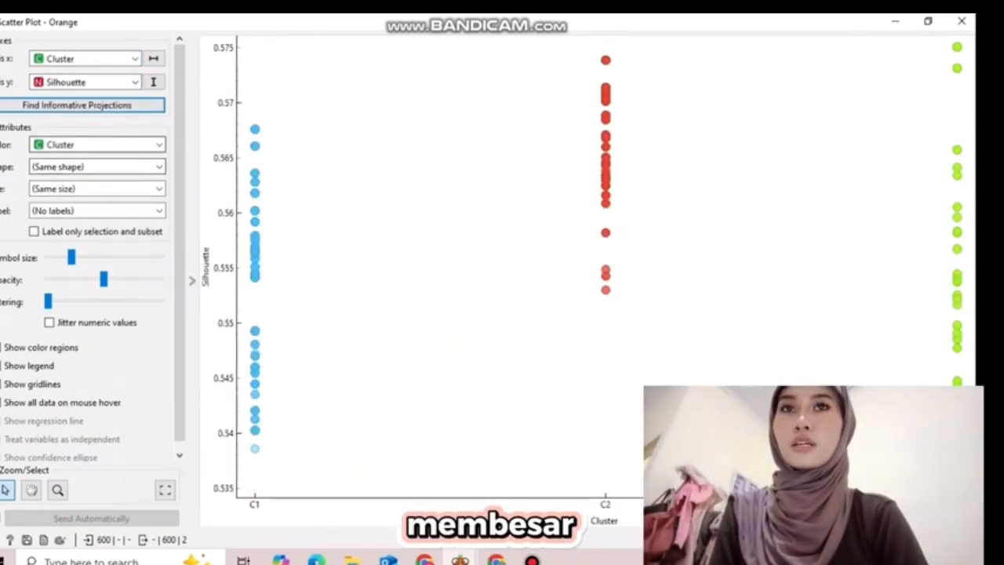
mouse_move(71, 257)
mouse_down()
mouse_move(118, 257)
mouse_move(59, 258)
mouse_up()
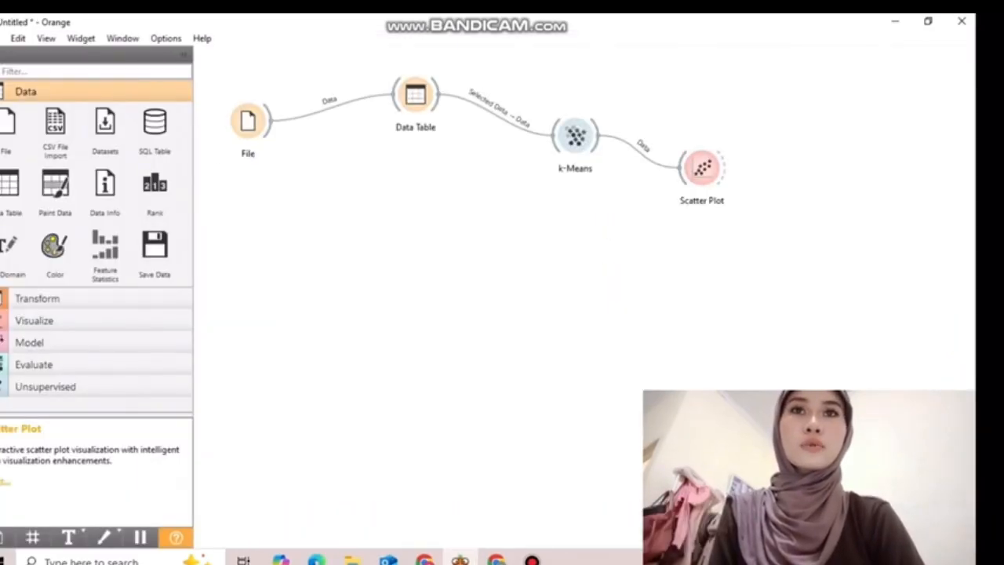
Move Scatter Plot level with k-Means and attach a Distributions widget to the k-Means output below it.
drag(702, 167, 706, 131)
drag(598, 135, 630, 165)
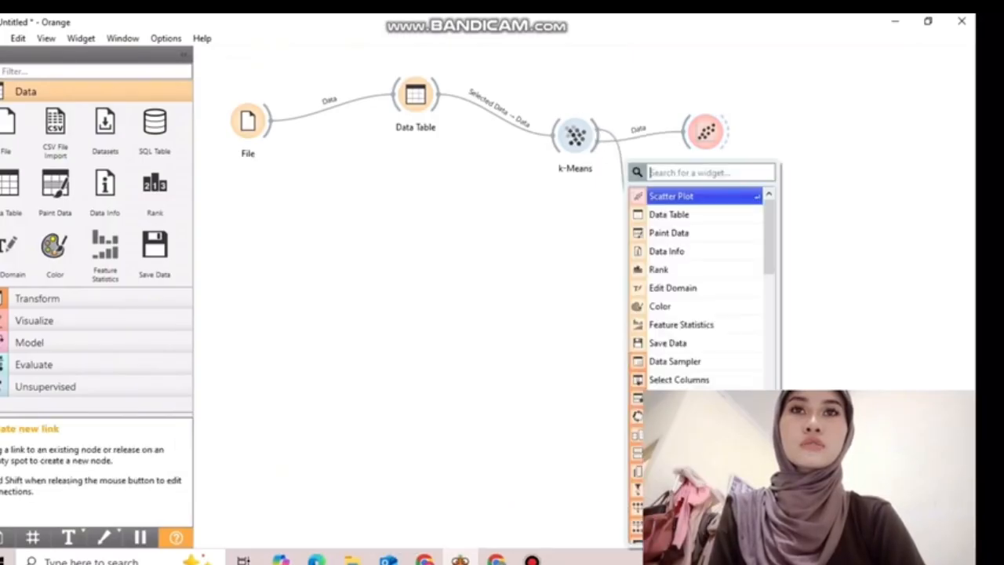
text(d)
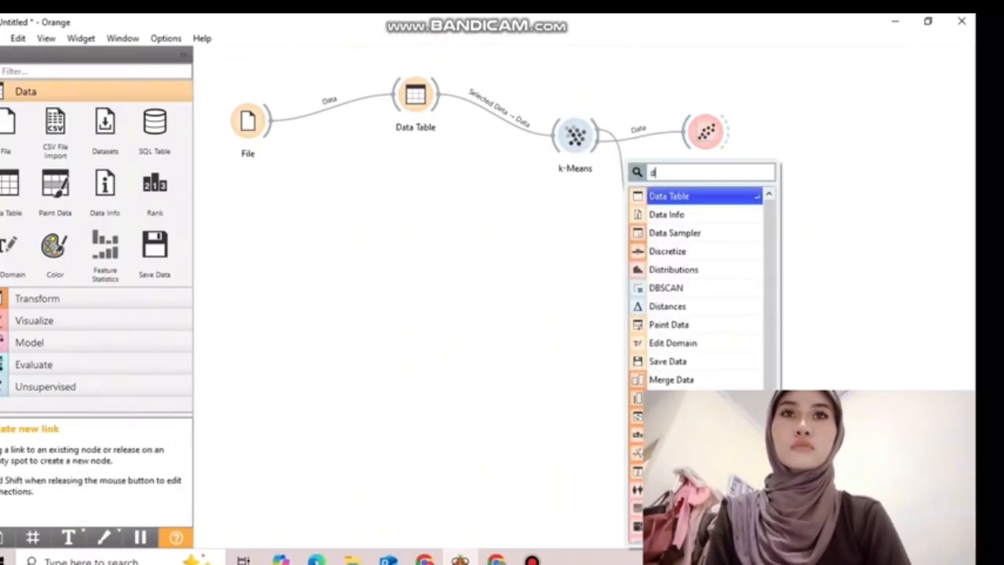
text(i)
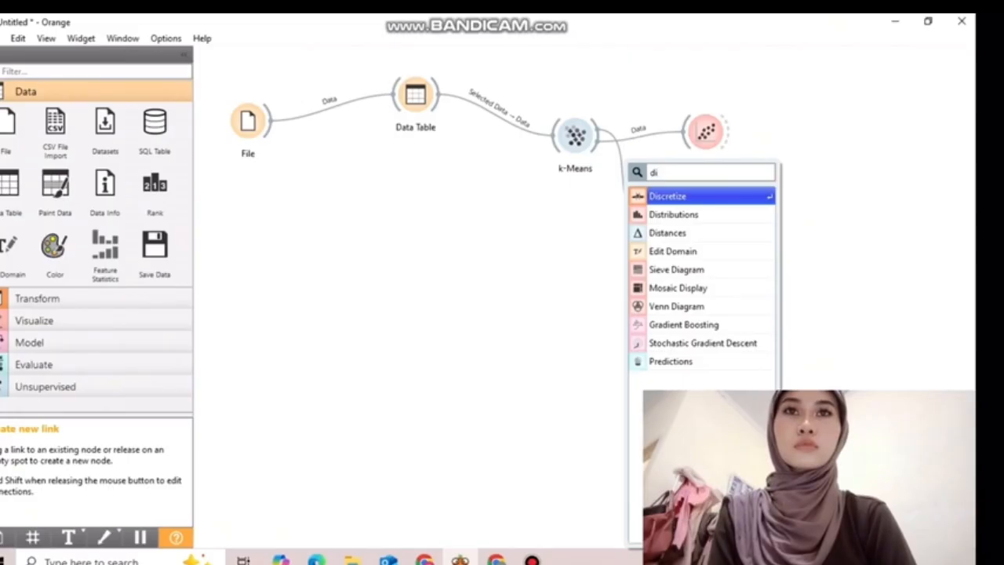
key(Down)
key(Return)
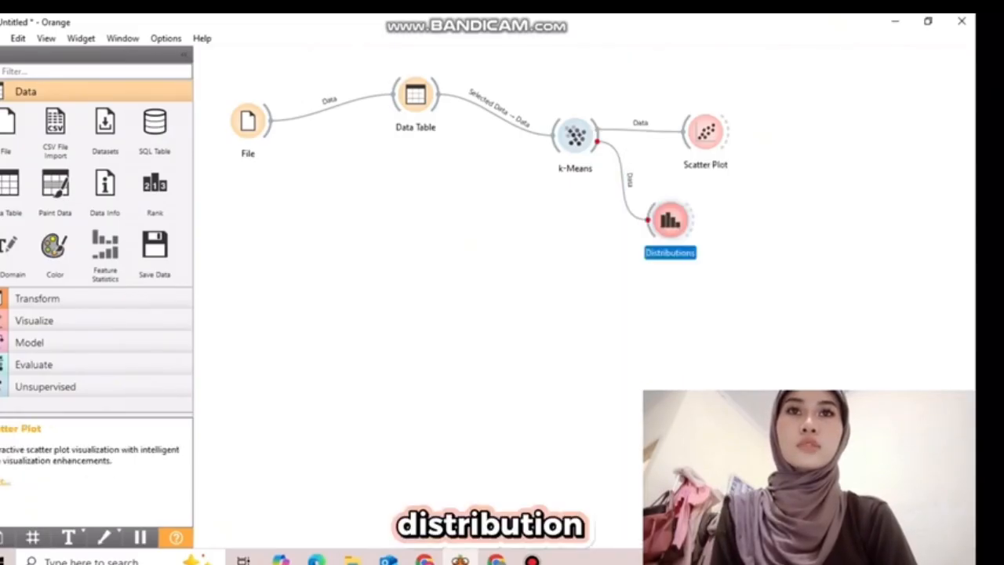
drag(670, 220, 691, 229)
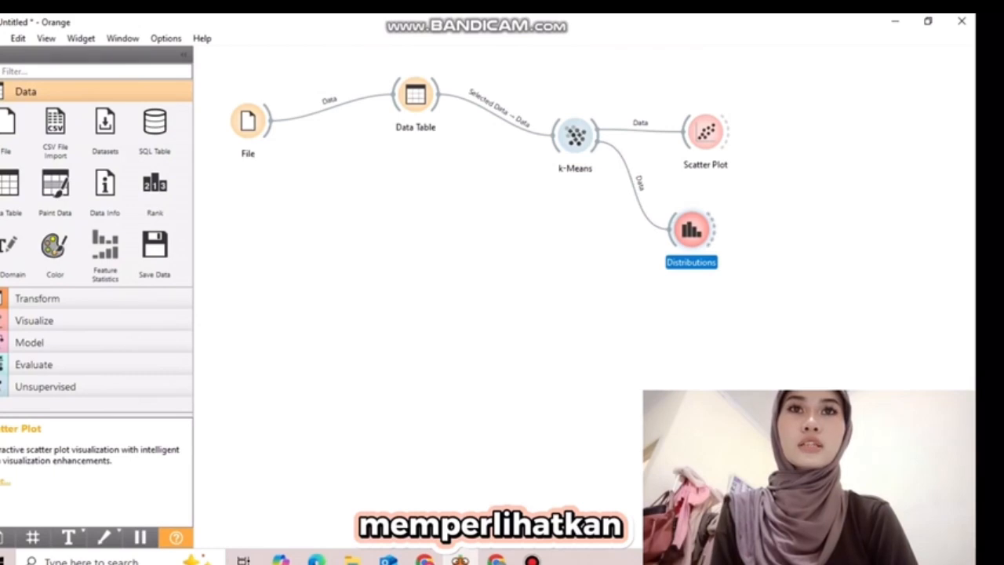
In Distributions, split the columns by jenis_kelamin and view the kerontokan_bulu, jenis_kelamin and gatal variables.
double_click(692, 229)
drag(335, 171, 335, 154)
click(335, 358)
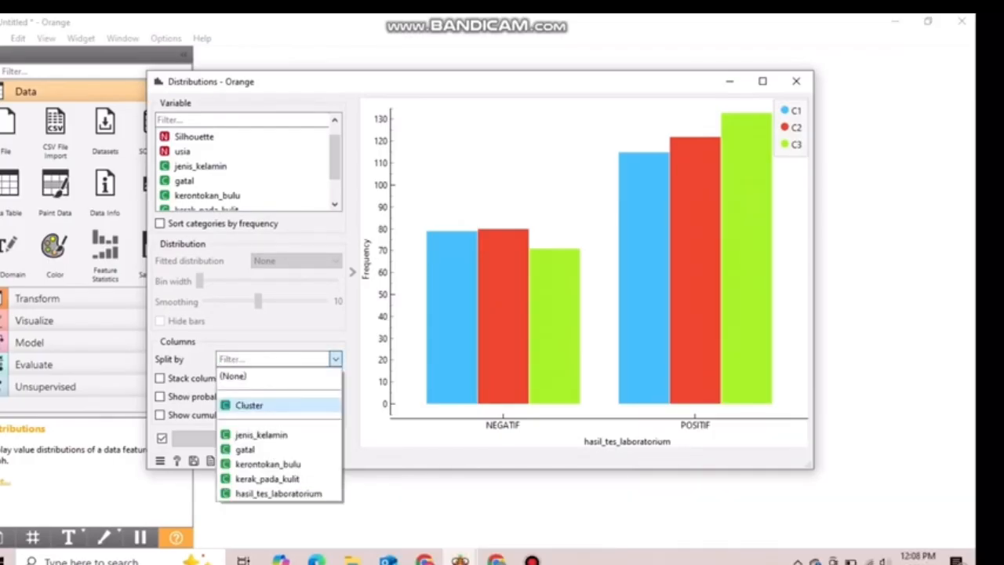
click(261, 435)
click(207, 195)
click(200, 166)
click(184, 180)
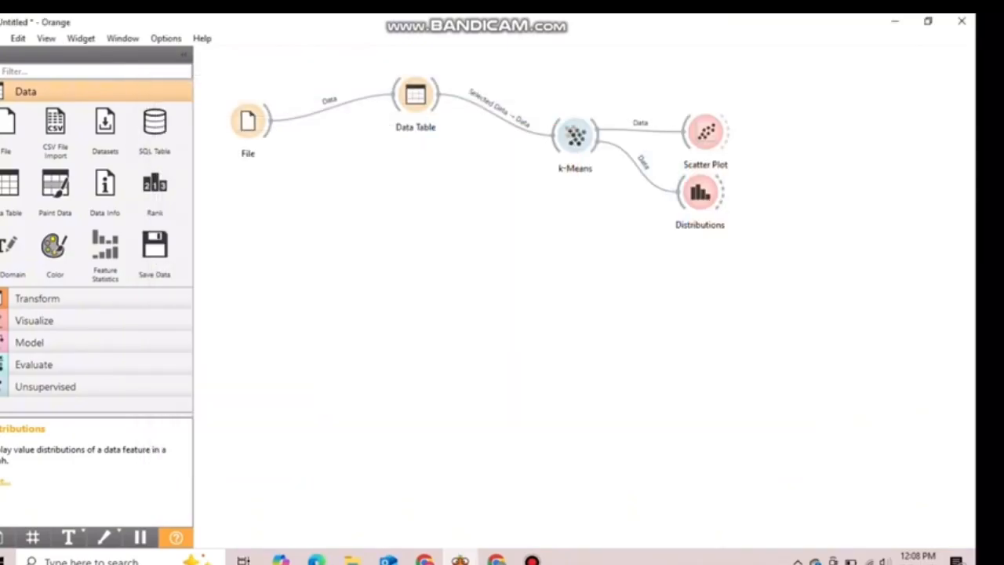
Attach a Data Table widget to the k-Means output below Distributions and view its cluster and silhouette columns.
drag(598, 135, 582, 160)
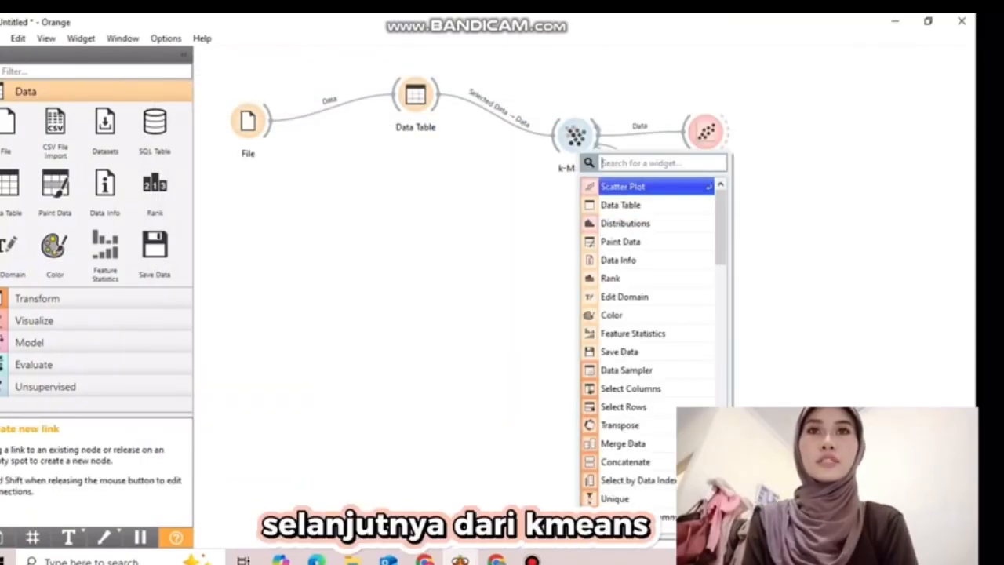
click(625, 224)
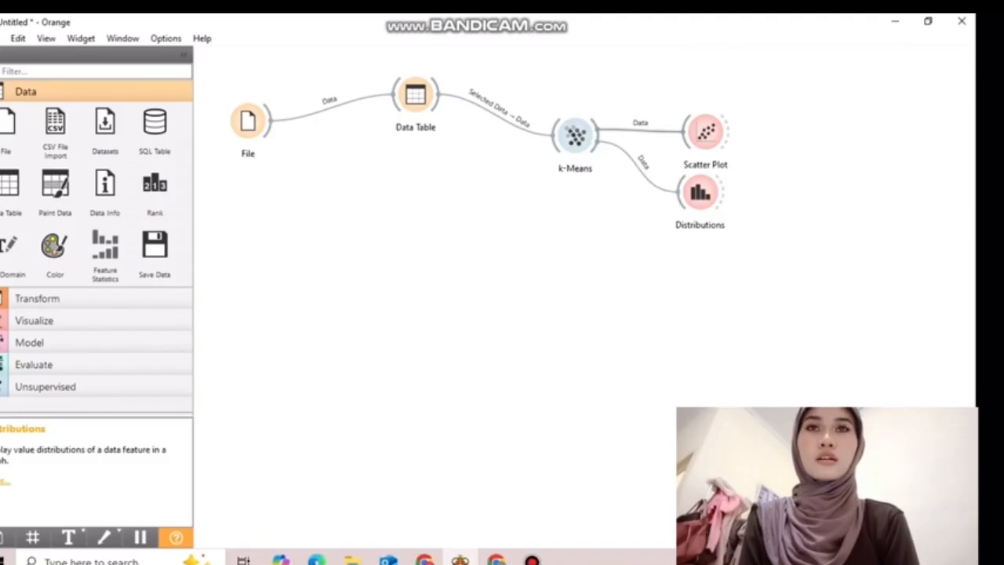
drag(601, 165, 643, 163)
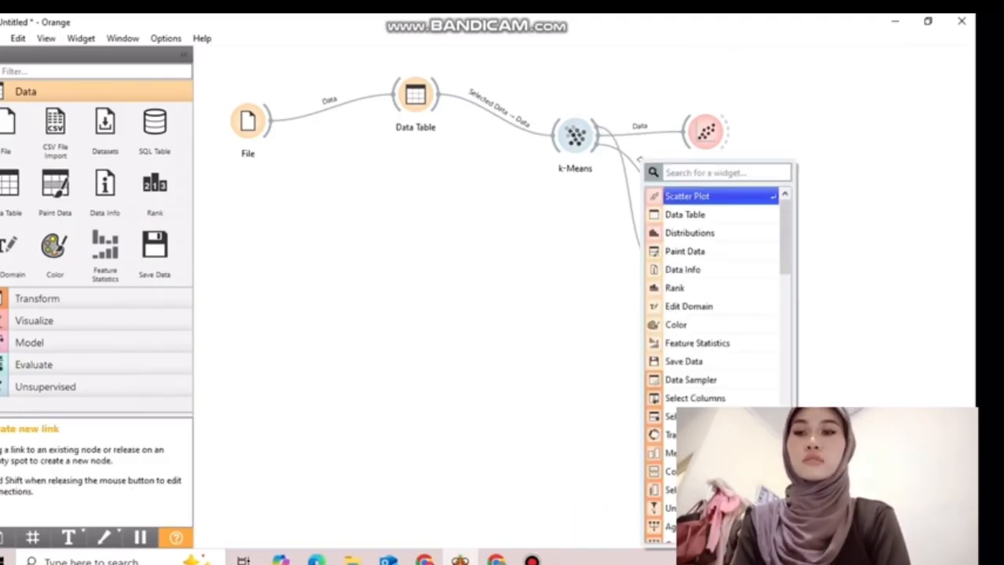
text(da)
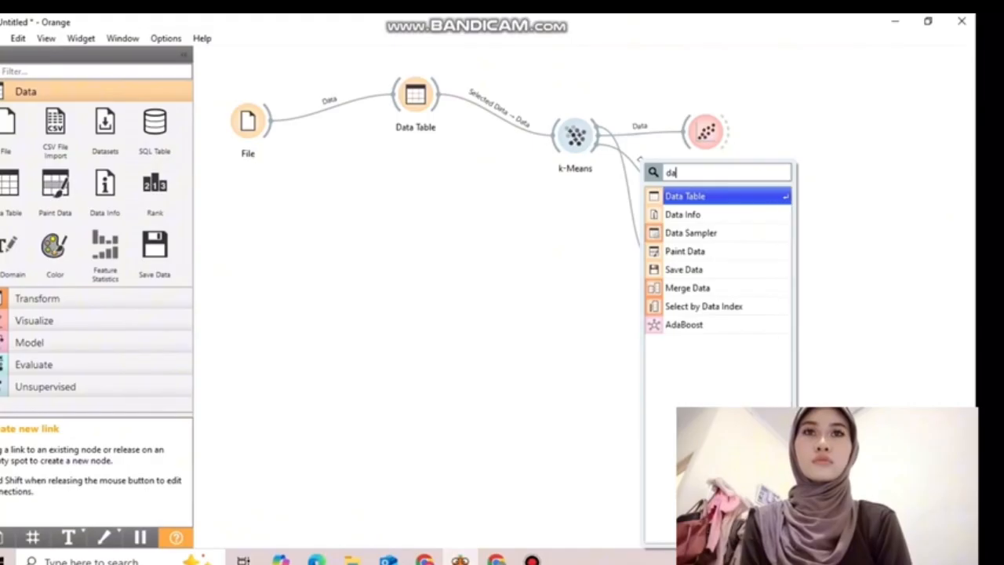
key(Return)
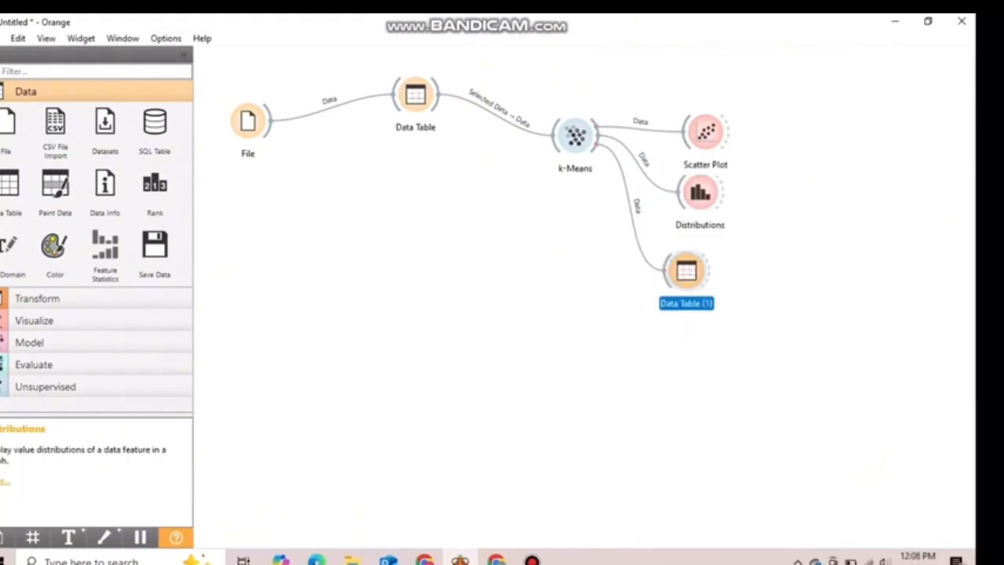
click(730, 337)
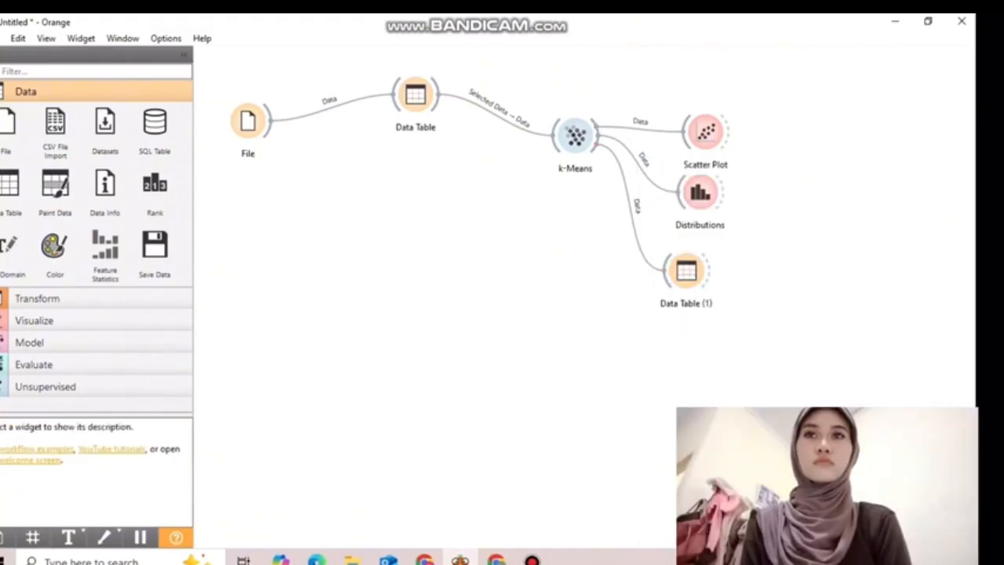
double_click(687, 272)
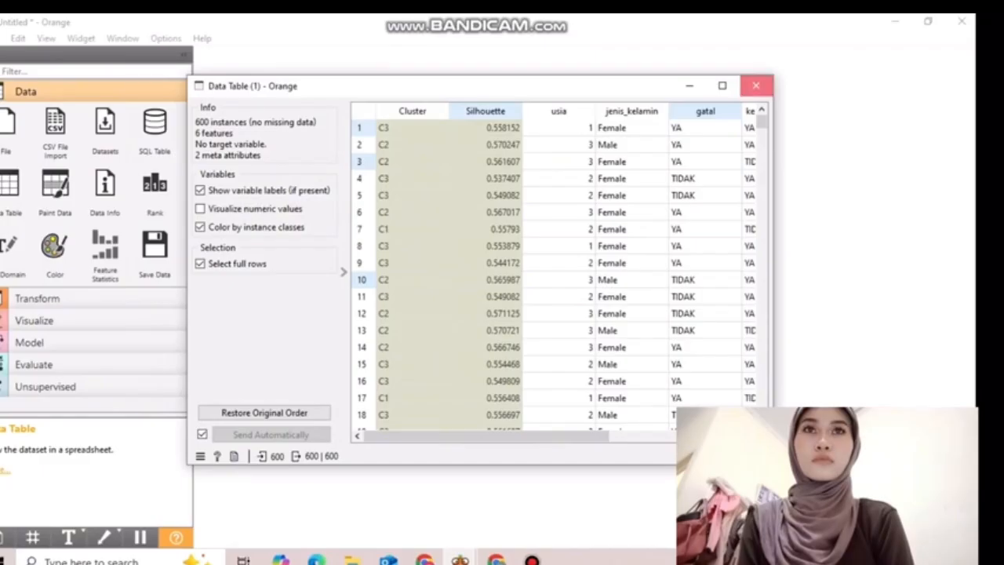
click(756, 85)
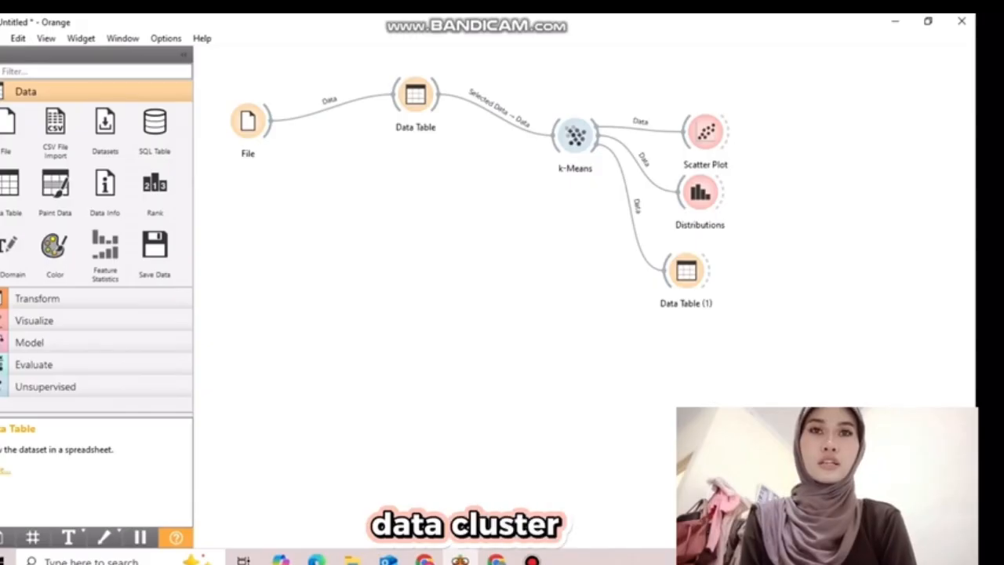
Rename the Data Table (1) widget as "Data klastering" and move it slightly away from k-Means.
right_click(685, 288)
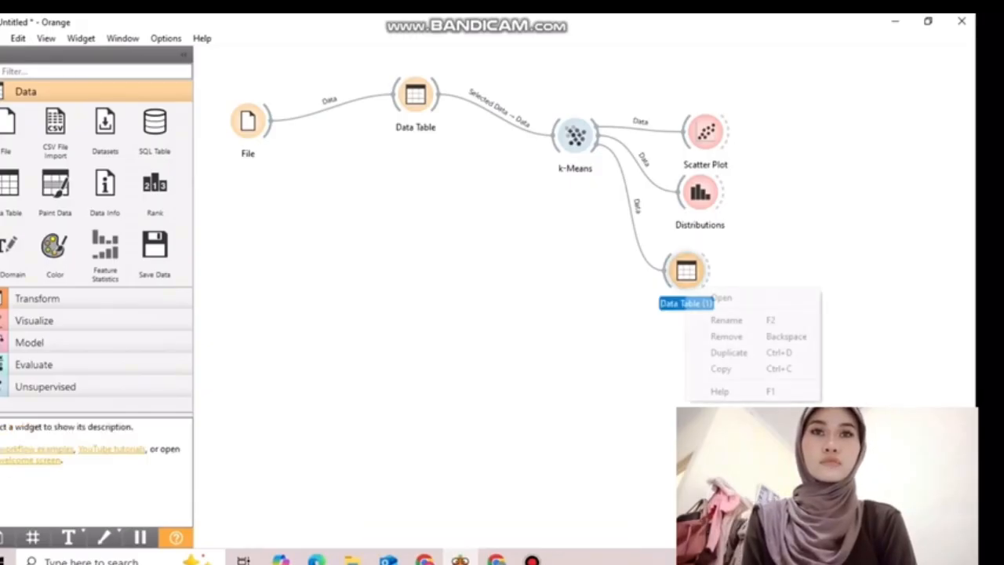
click(726, 320)
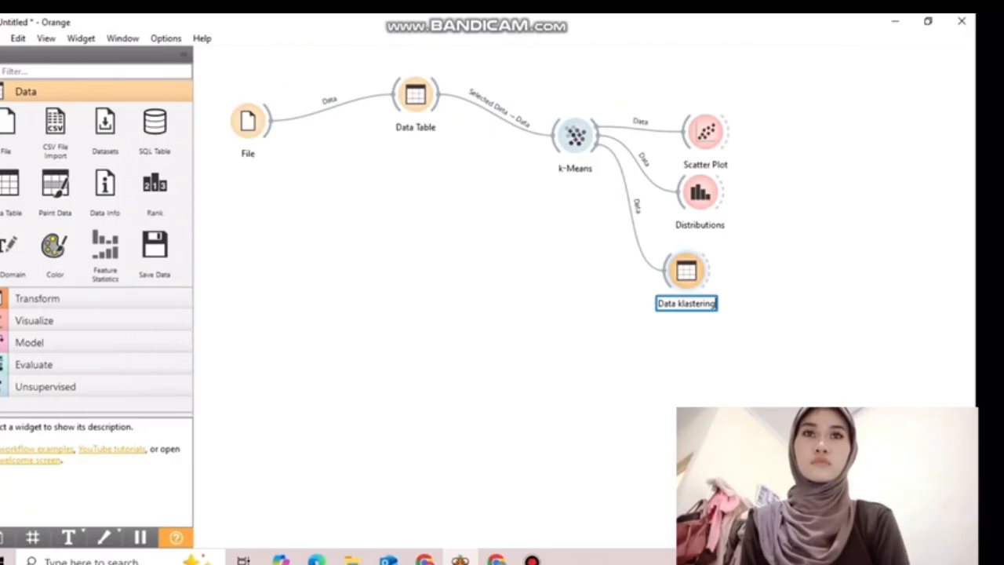
drag(687, 270, 717, 289)
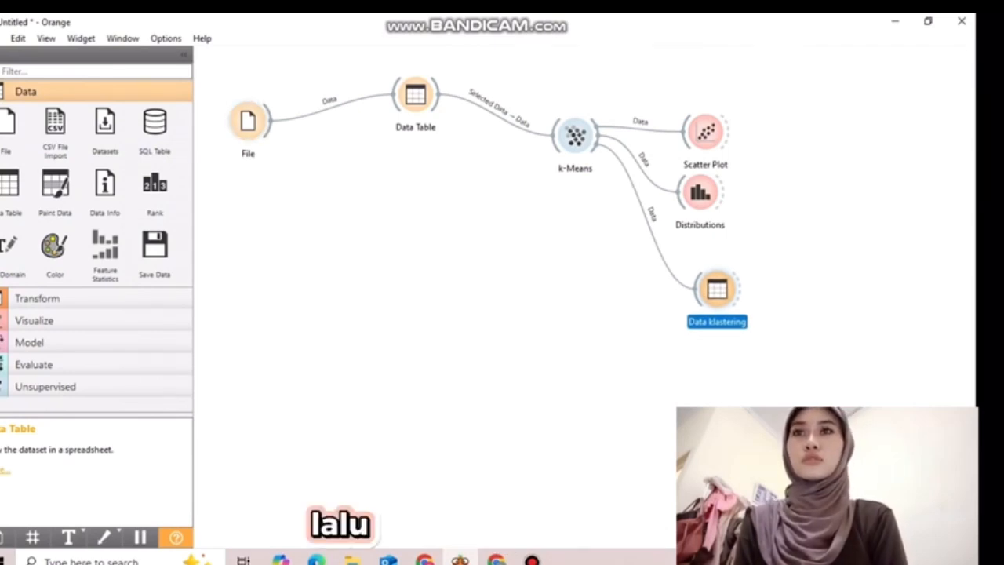
Rename the File widget as "Data Penyakit Scabies" and shift the Data klastering widget farther from Distributions.
right_click(252, 131)
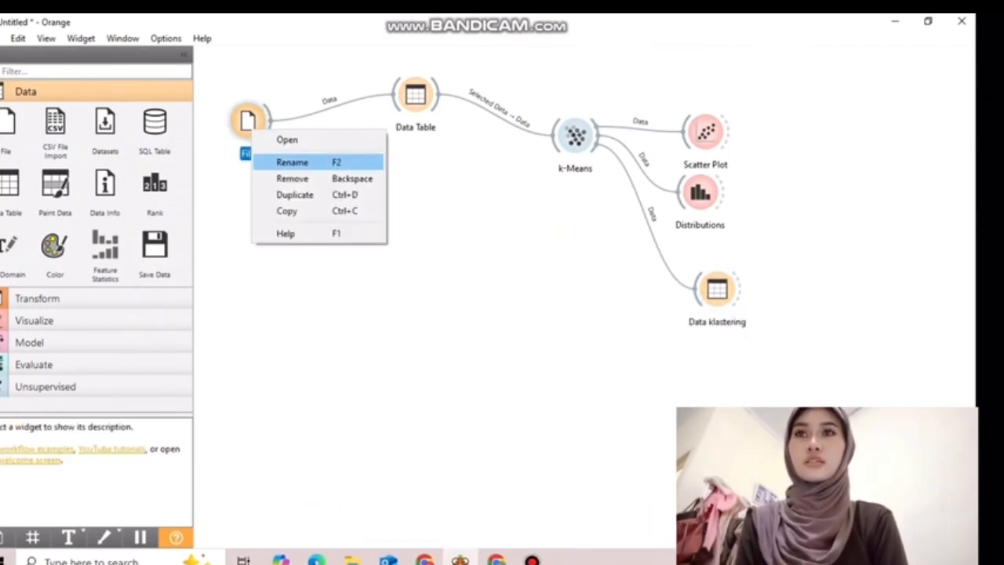
key(Return)
key(BackSpace)
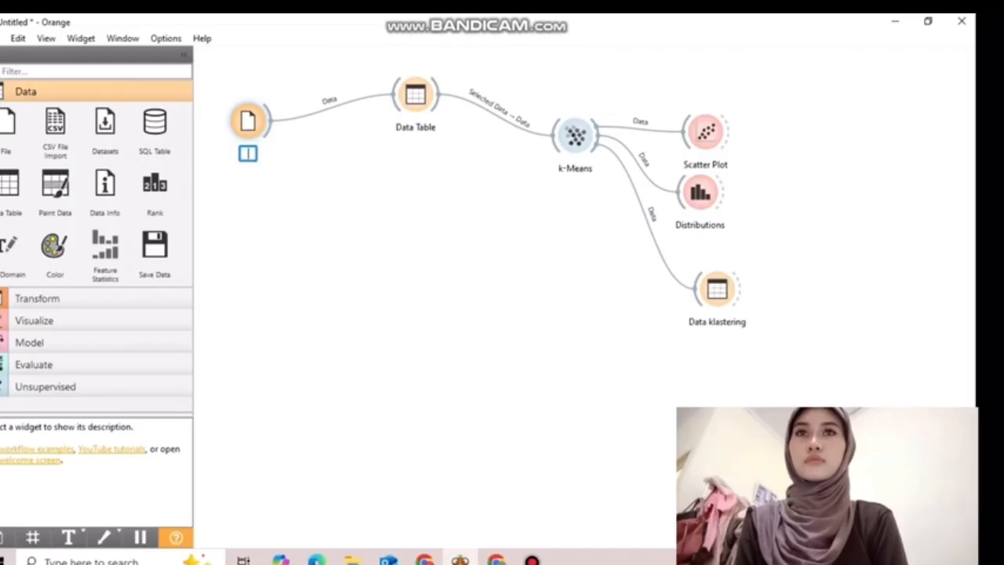
text(Scab)
key(BackSpace)
key(BackSpace)
key(BackSpace)
key(BackSpace)
key(BackSpace)
text(D)
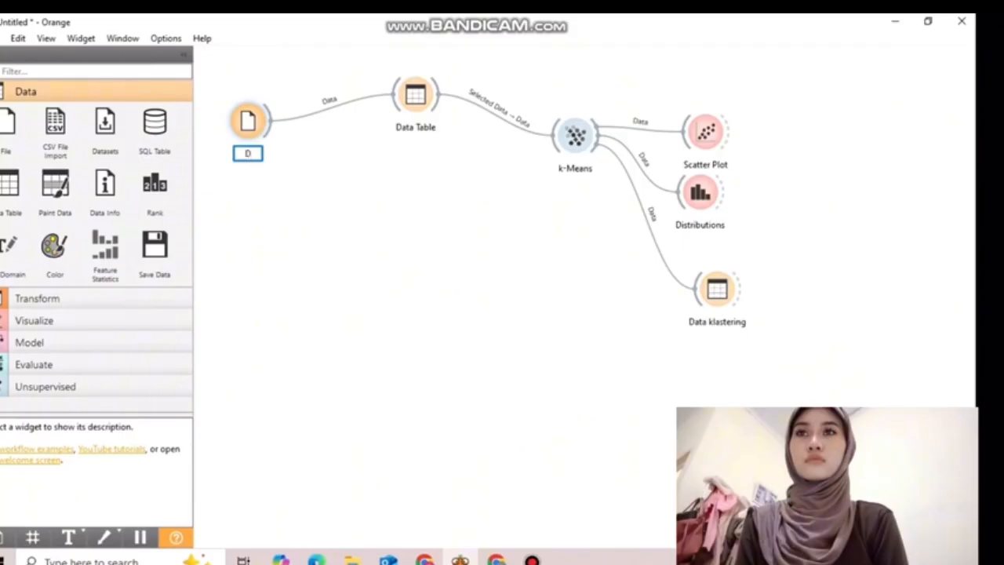
text(ata Pen)
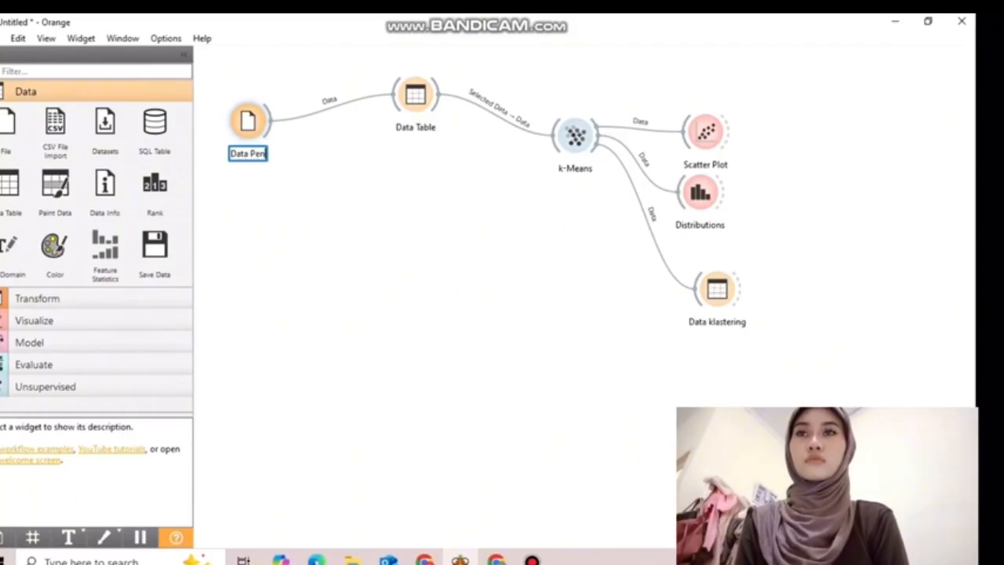
text(yakit Scabies)
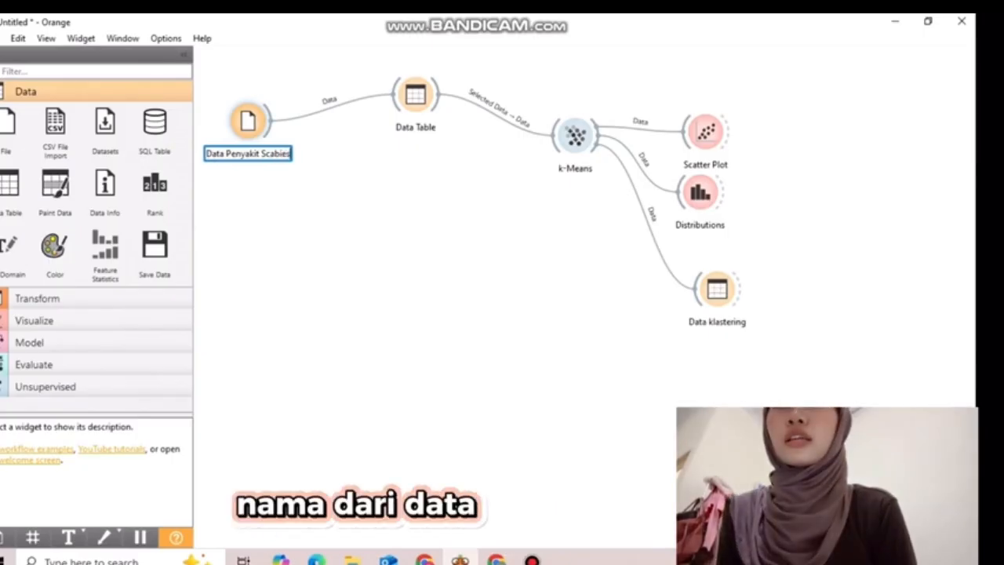
key(Return)
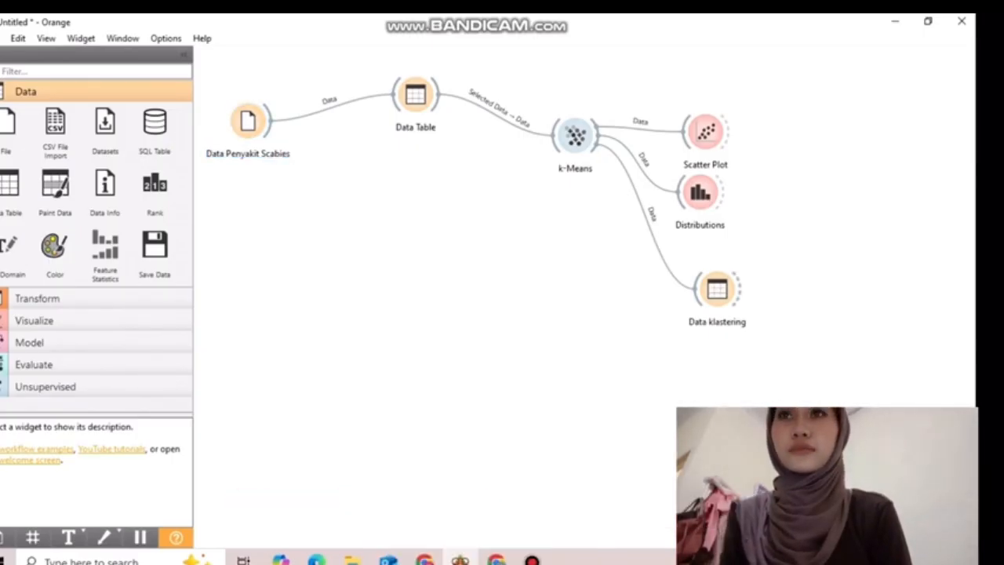
click(717, 290)
drag(717, 290, 735, 301)
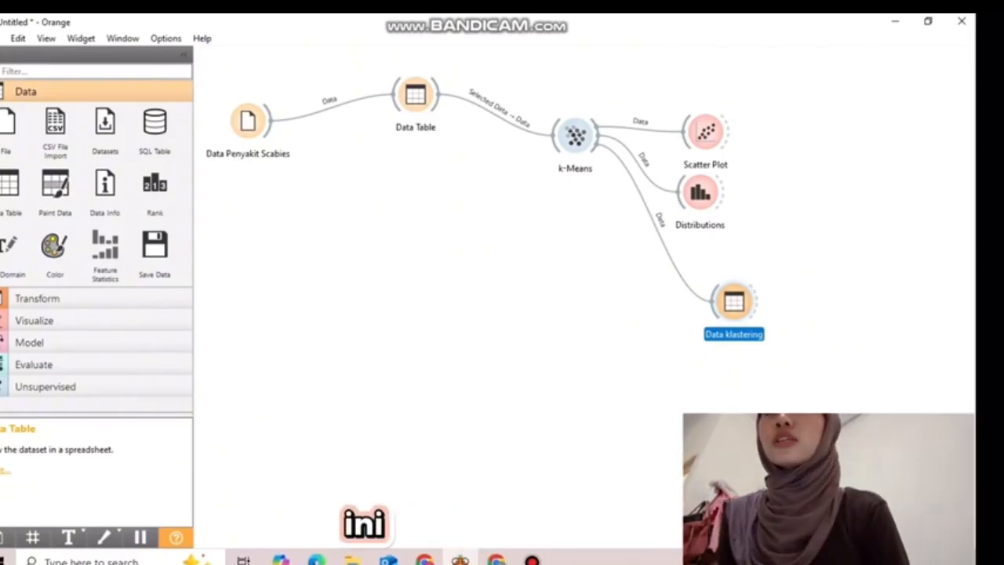
Save the workflow in Documents as "Data Klastering Penyakit Scabies".
click(1, 38)
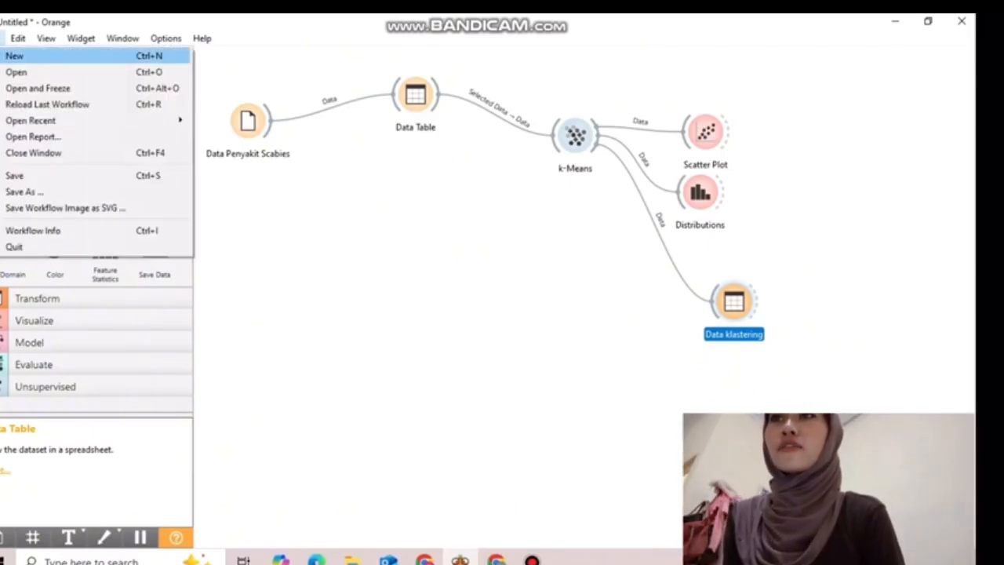
click(24, 193)
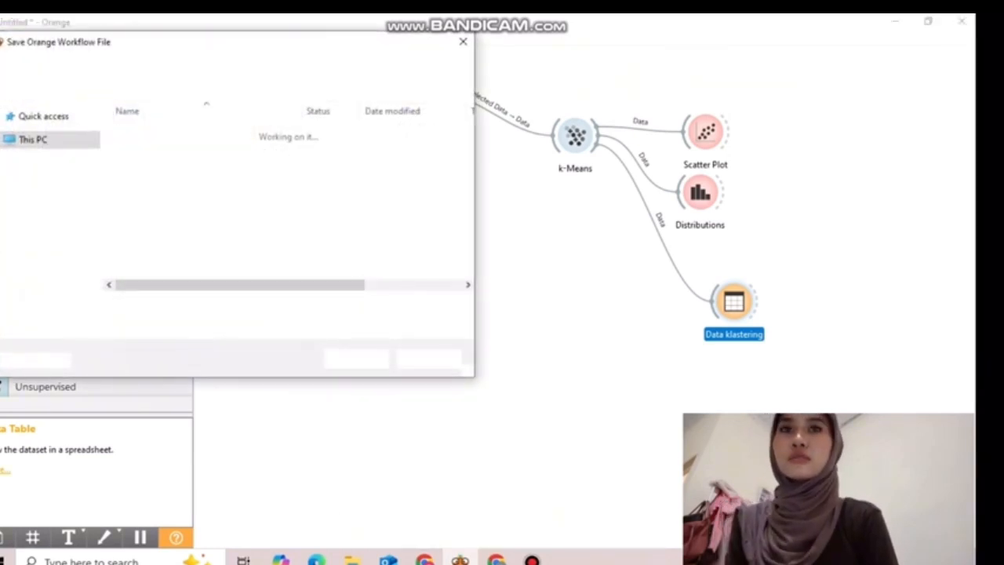
click(114, 307)
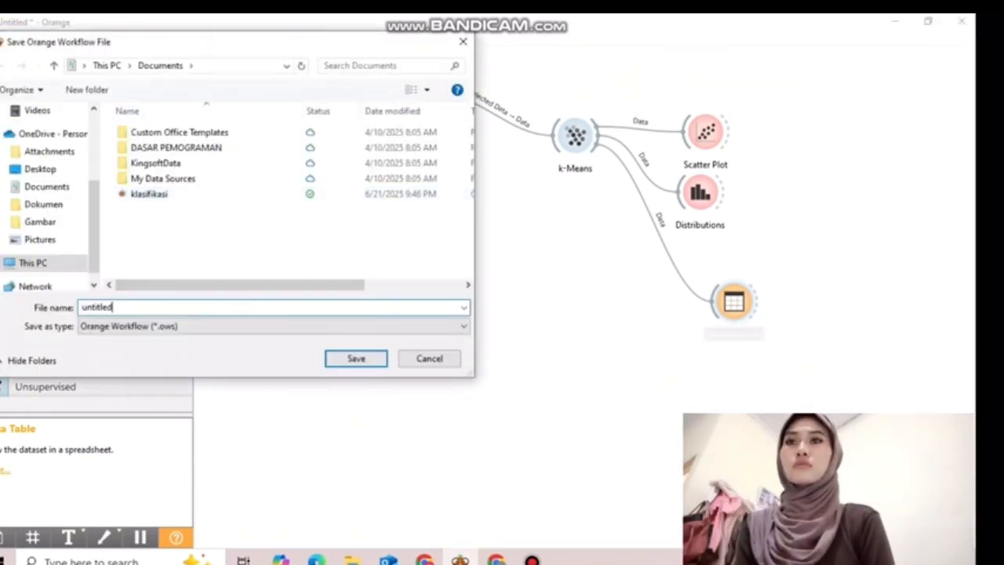
key(BackSpace)
key(BackSpace)
key(BackSpace)
key(BackSpace)
key(BackSpace)
key(BackSpace)
key(BackSpace)
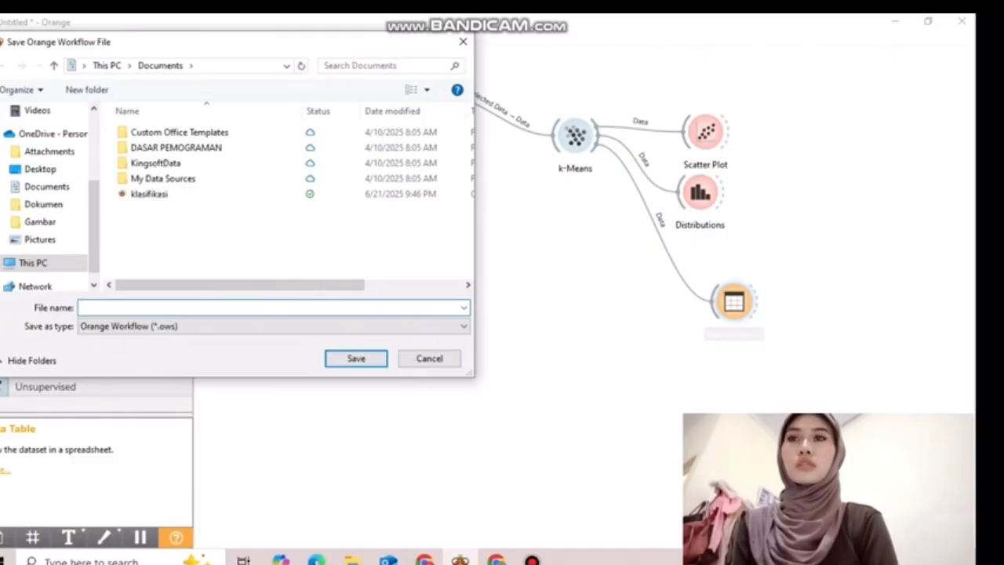
text(Data)
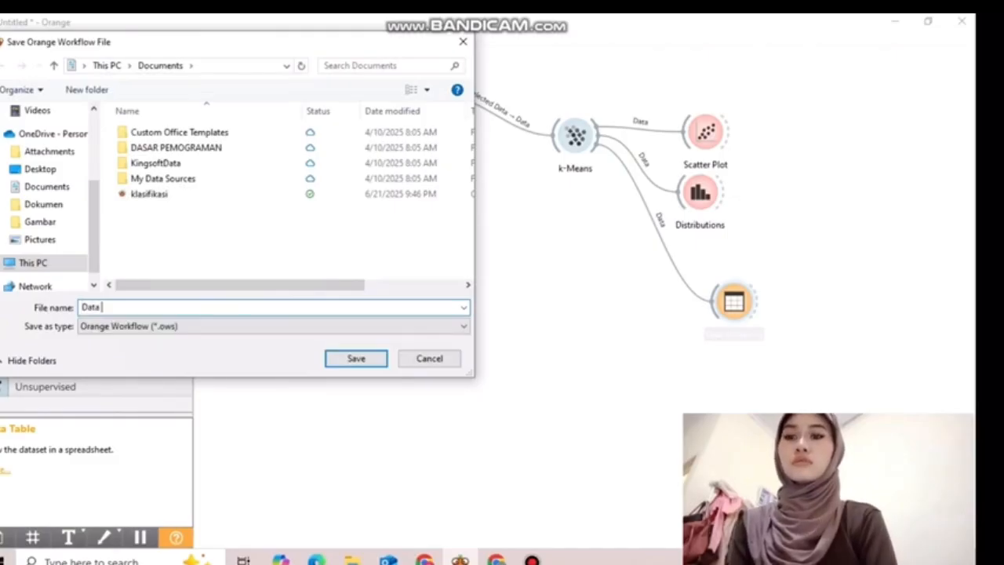
text( Klasteri)
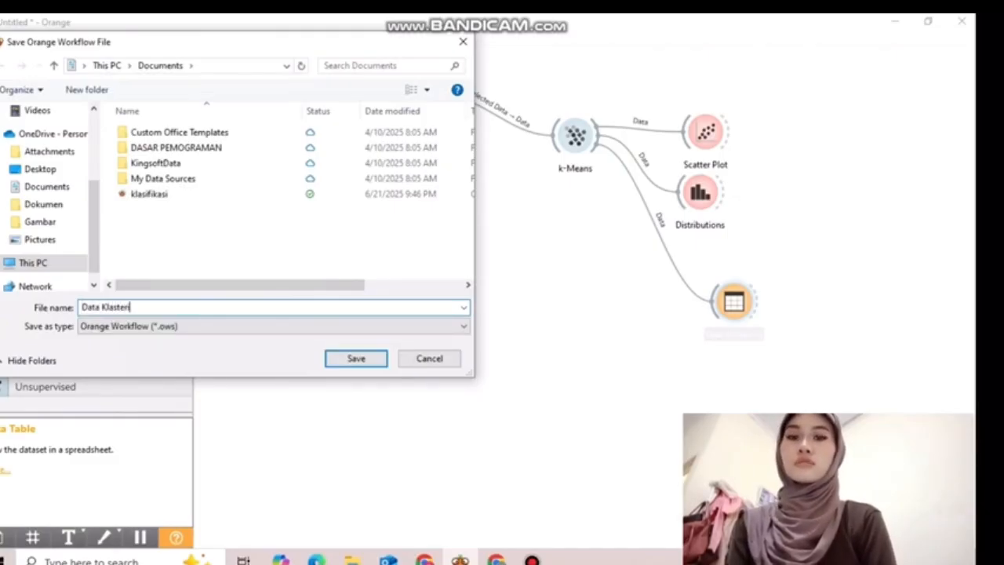
text(ng Penyakit Scabies)
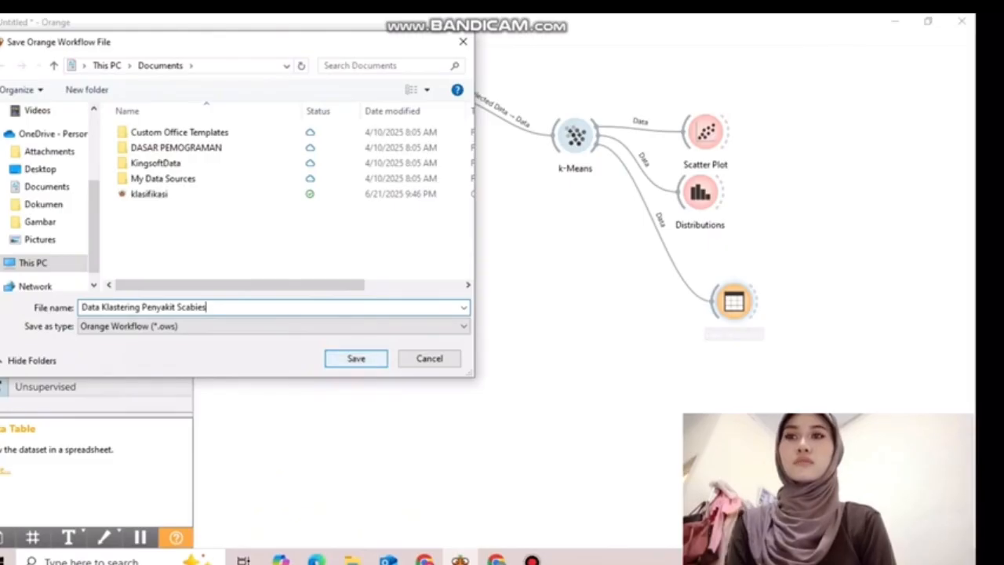
key(Return)
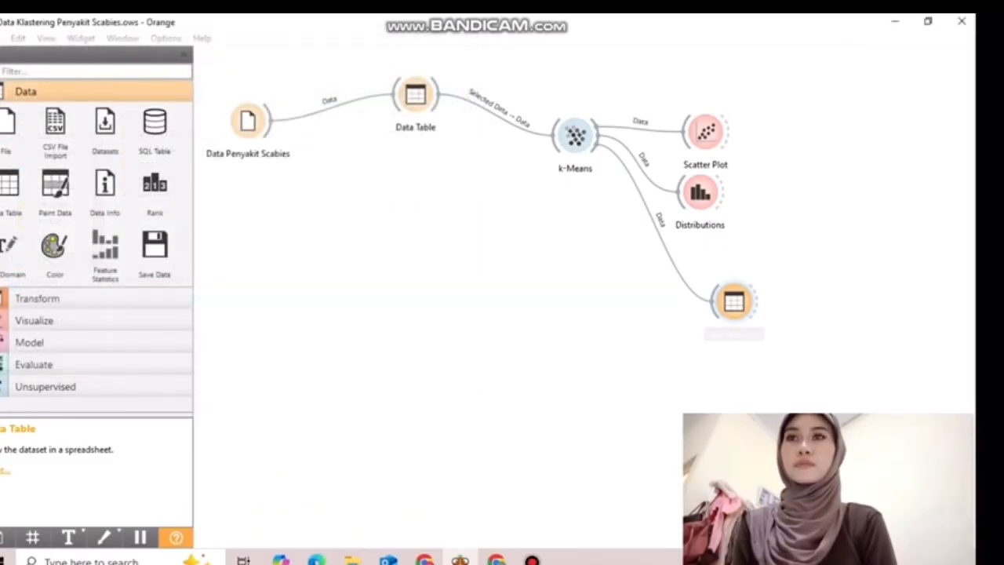